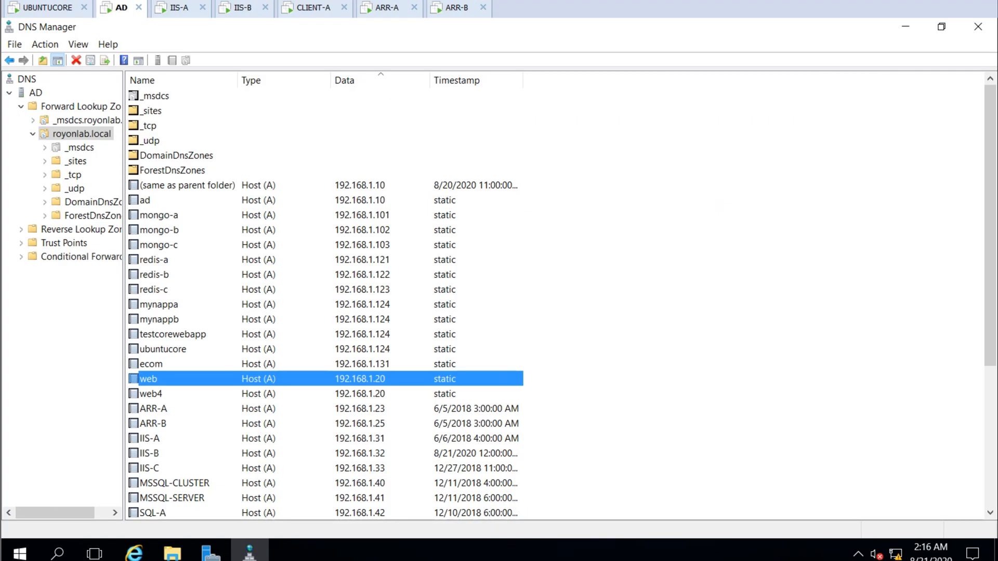
Look up the ARR records in DNS Manager and note ARR-B = 192.168.1.25, starting an IIS-A line
scroll(322, 296, "down", 2)
left_click(153, 319)
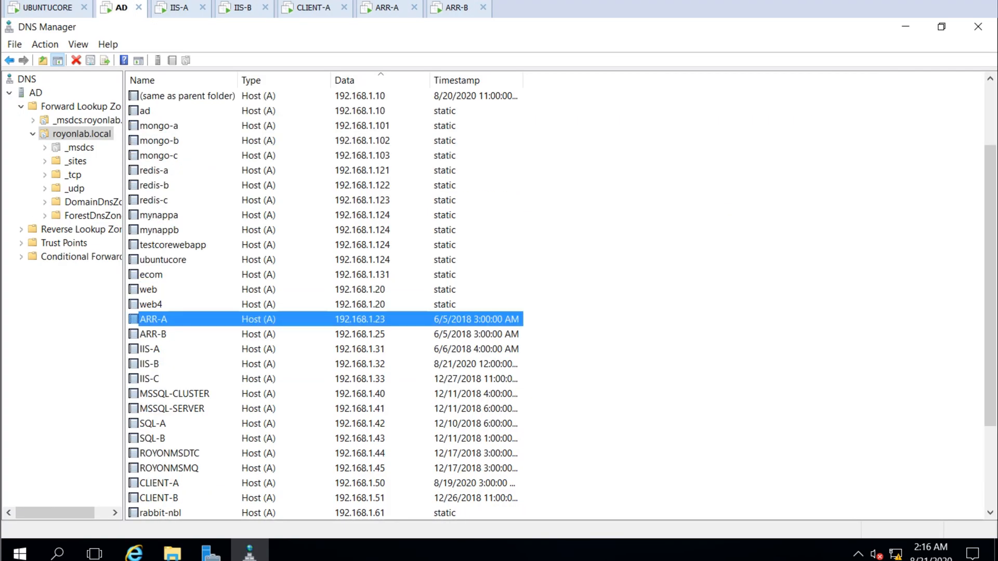
left_click(152, 334)
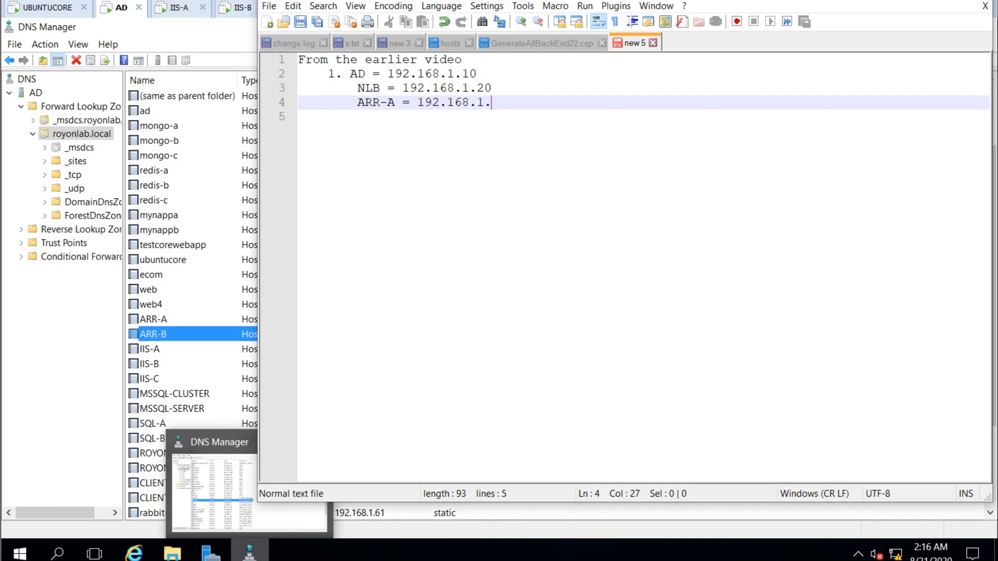
type("23")
key("Return")
type("ARR-")
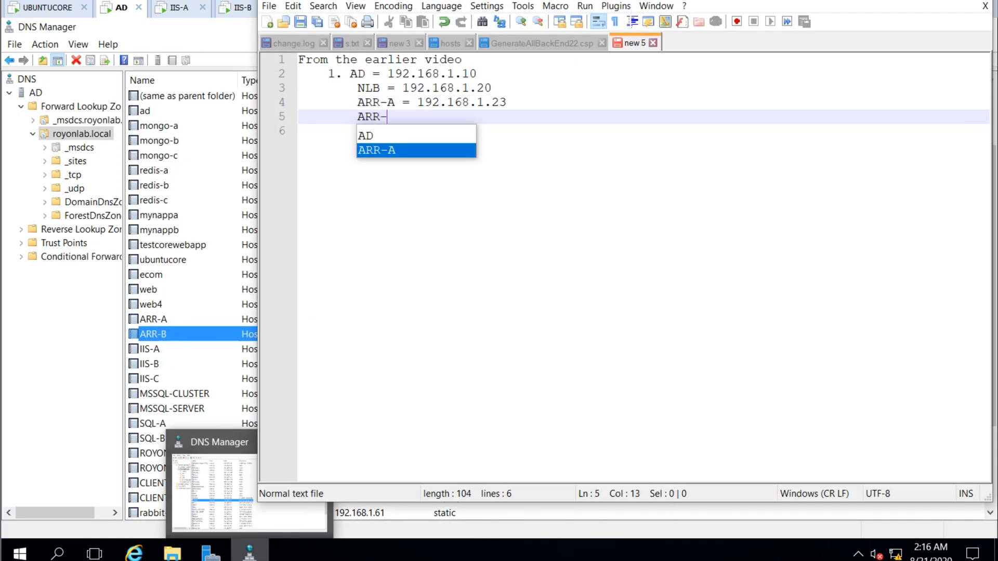
type("B = 192.168.1.25")
key("Return")
key("Tab")
type("IIS-A =")
Record IIS-A = 192.168.1.31 from DNS Manager and add an IIS-B line to the notes
left_click(150, 349)
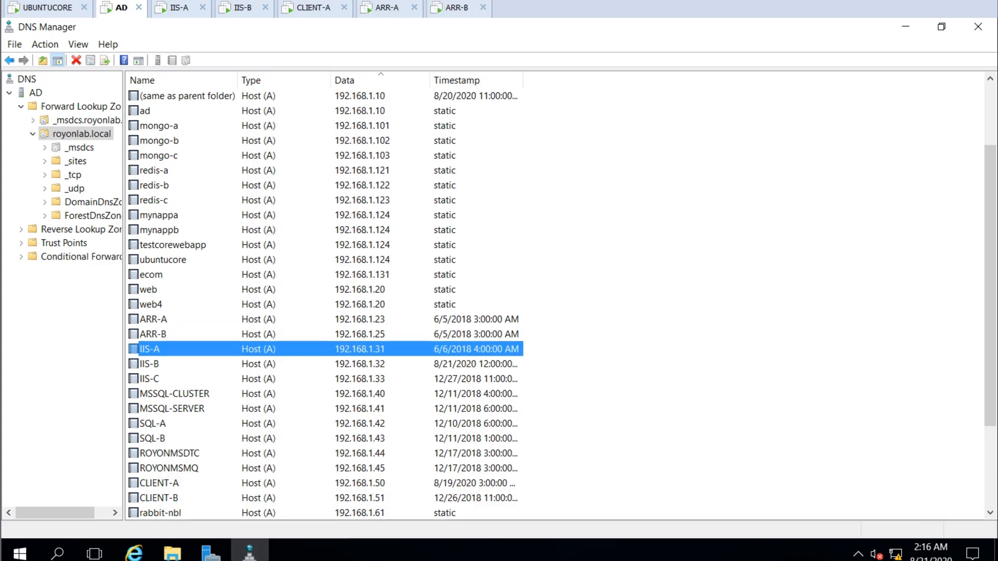
left_click(150, 363)
left_click(623, 364)
key("alt+Tab")
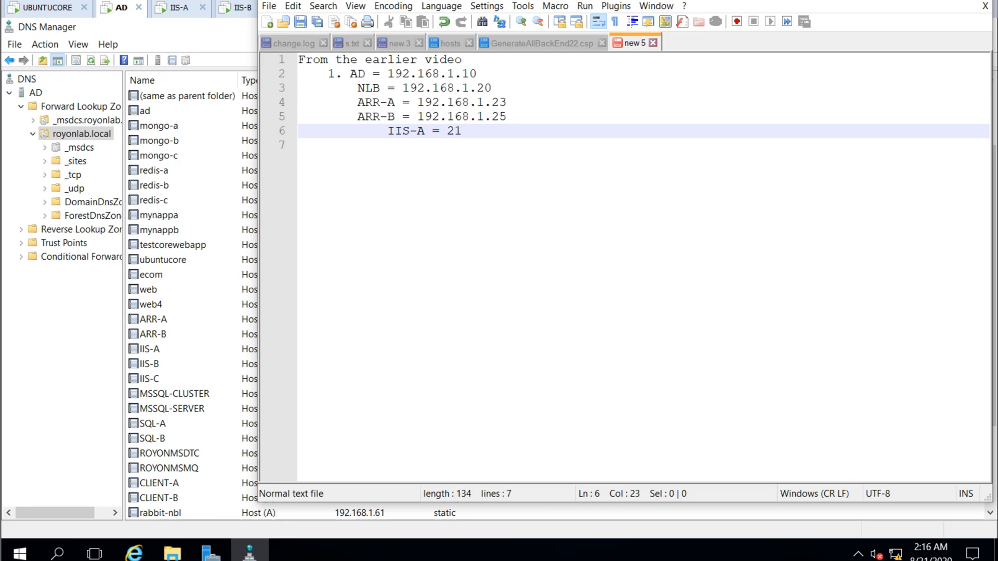
type("192.168.1.31")
key("Return")
type("IIS-B =")
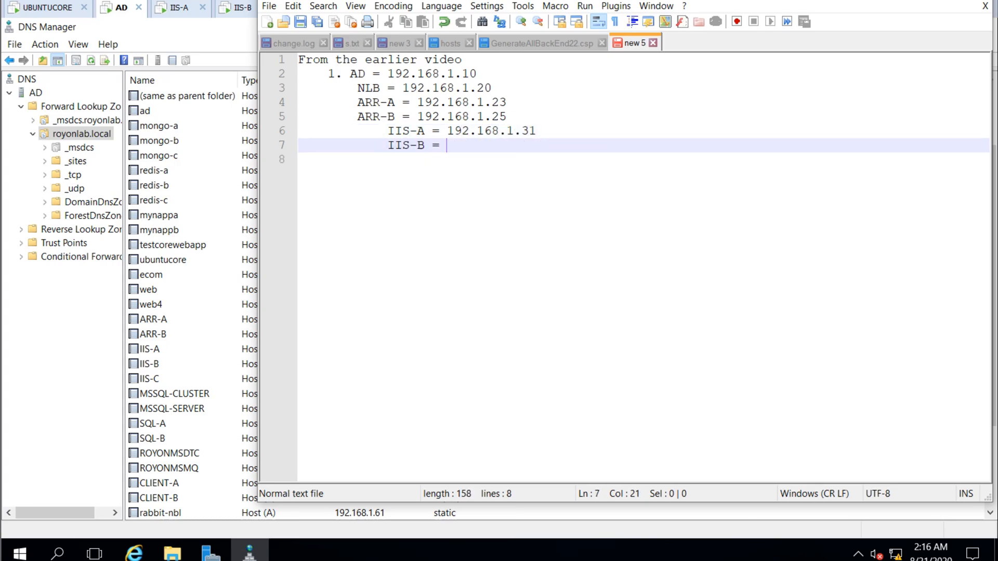
Add notes 'Hosted web at IIS-A and IIS-B' and the DNS web.royonlab.local entry
key("Return")
key("Return")
type("Hosted web at IIS-A and IIS-B")
key("Return")
type("Accessing from client")
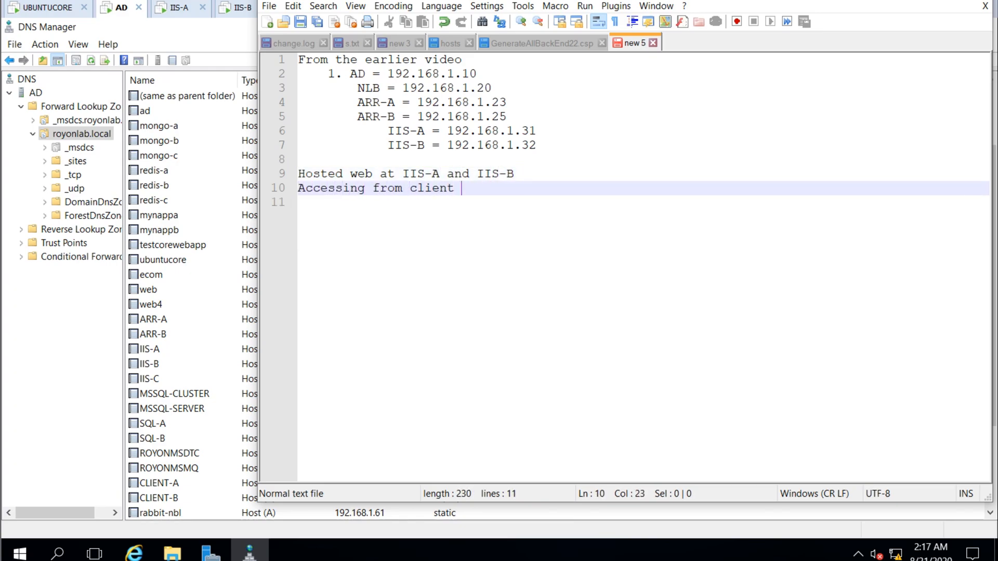
key("Return")
type("DNS ")
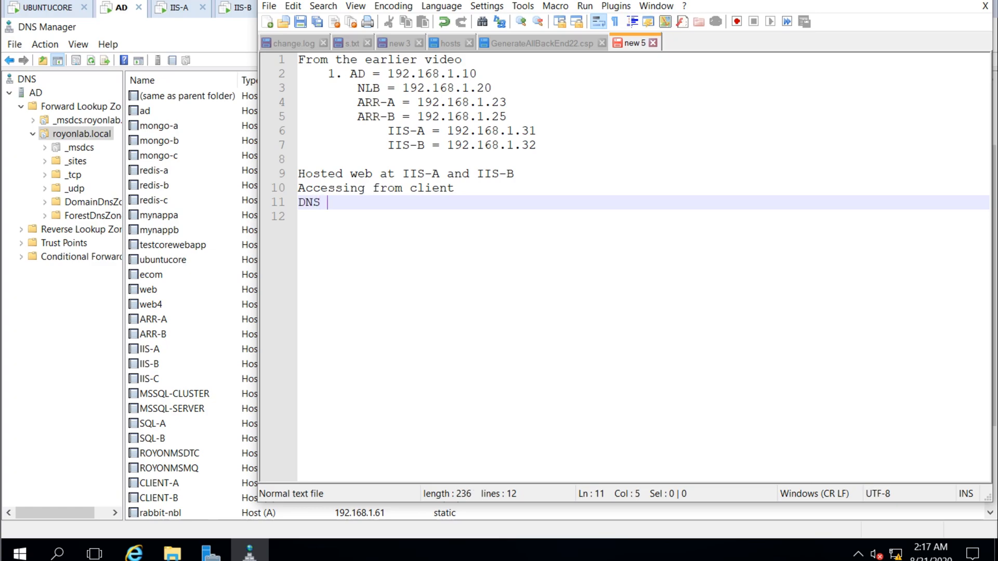
type("web.royonlab.local = 192.168.1.20")
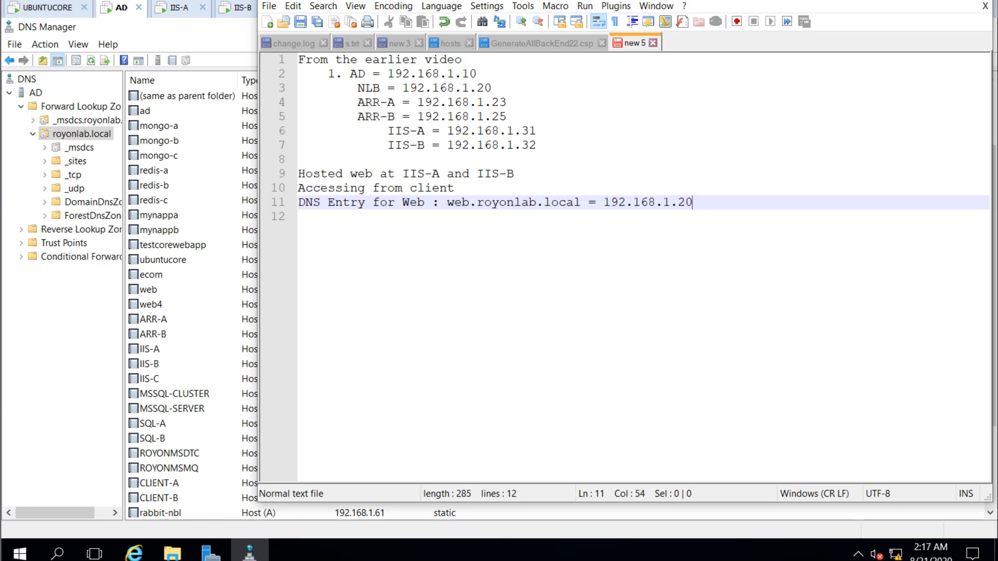
left_click_drag(358, 89, 492, 88)
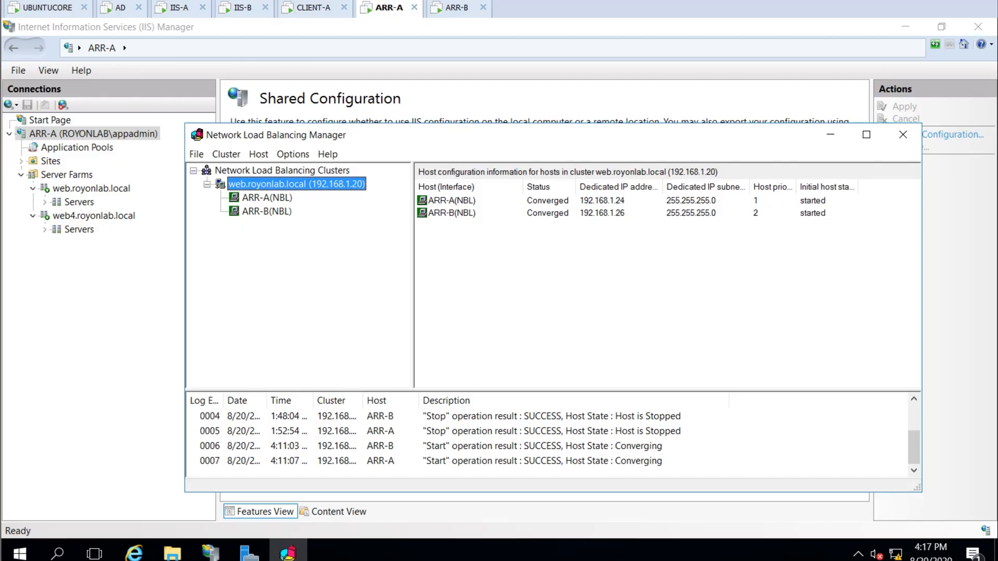
Review the web.royonlab.local NLB cluster's IP and name parameters without changes
right_click(240, 183)
left_click(301, 225)
left_click(489, 174)
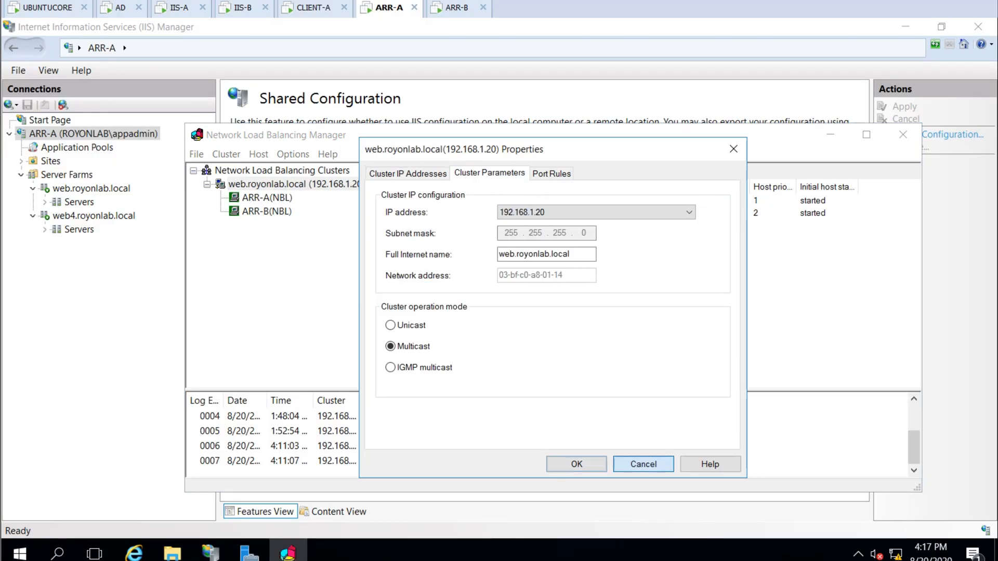
left_click(644, 464)
Reload web.royonlab.local in the client's browser and check IIS-B's Default Web Site
left_click(314, 8)
left_click(314, 58)
key("Return")
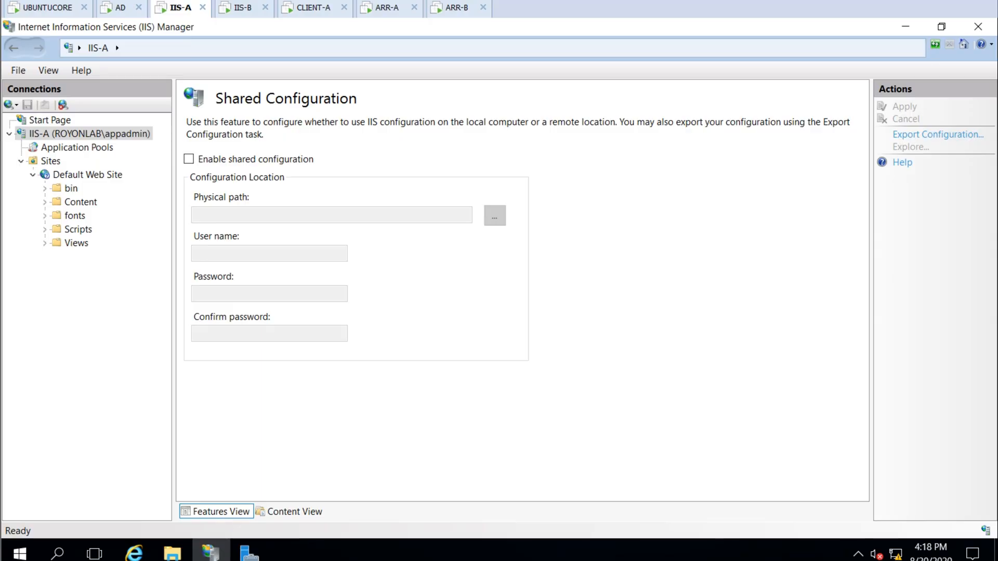
left_click(84, 172)
left_click(244, 8)
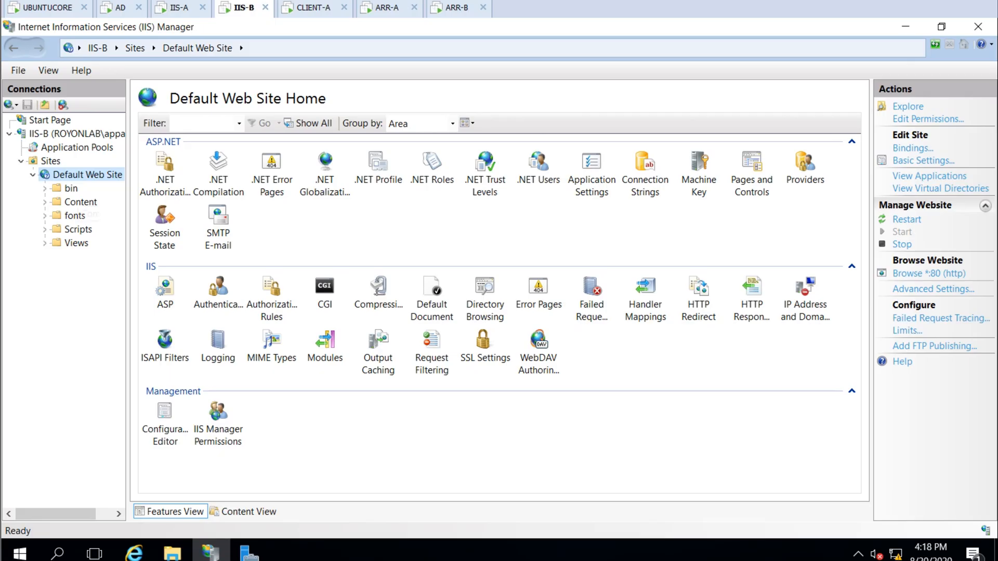
left_click(33, 175)
Restore the NLB line in the notes and add that the DFS service runs on both IIS-A and IIS-B
key("alt+Tab")
key("Return")
key("ctrl+z")
key("Down")
key("Down")
key("Down")
key("Down")
key("Down")
key("Down")
key("Down")
key("Down")
key("Down")
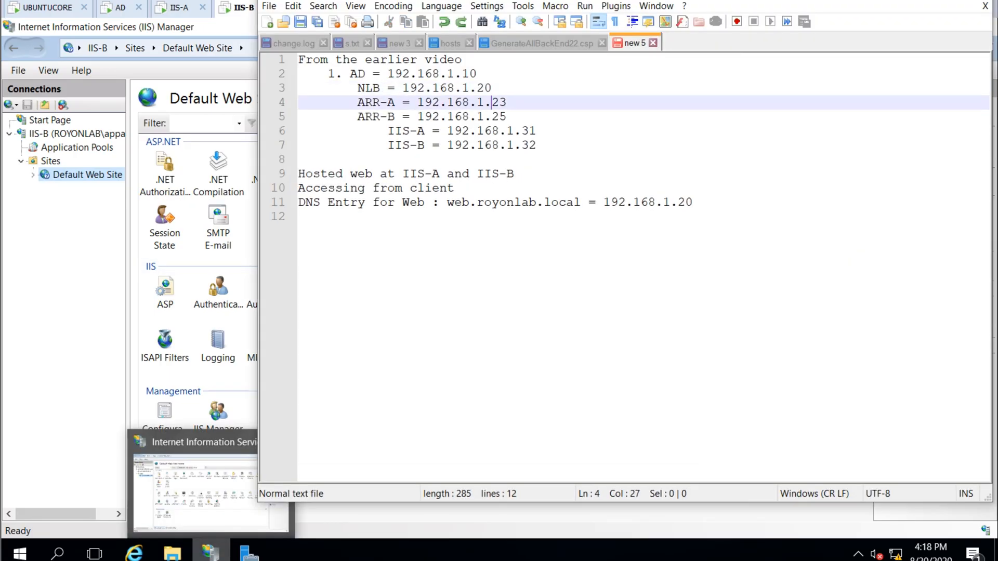
key("BackSpace")
type("Both IIS-A and IIS-B w")
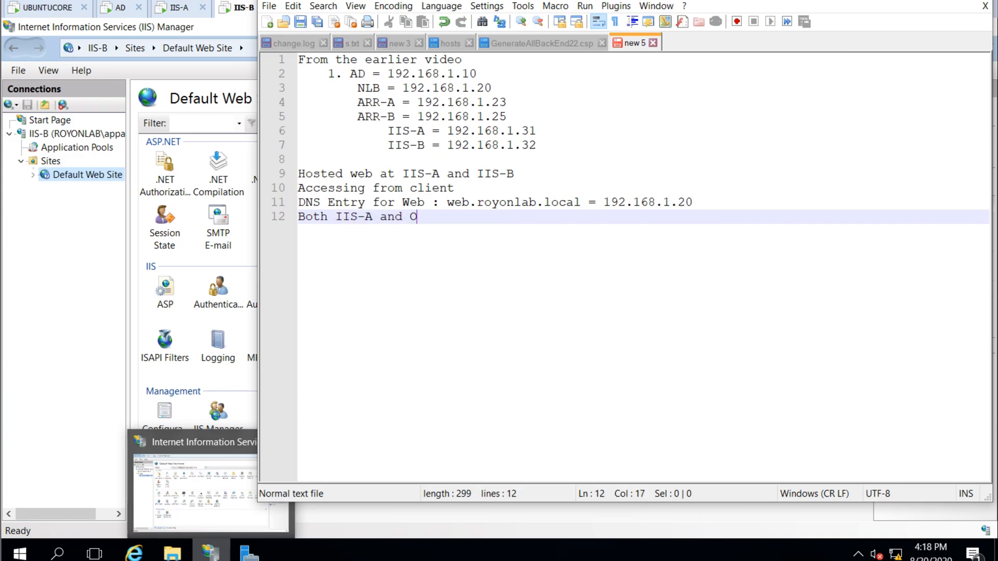
type("it")
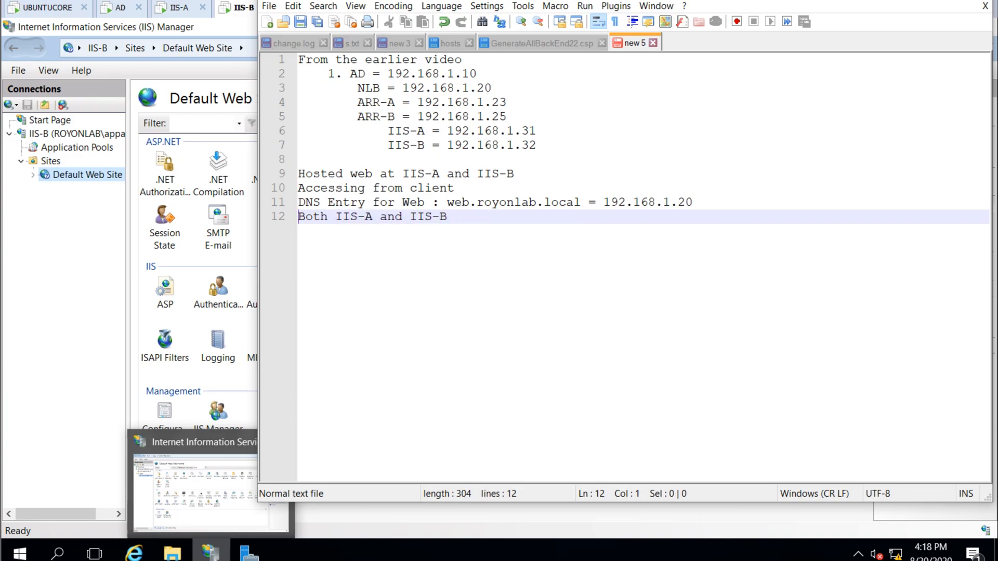
type("ervice is running on")
key("Delete")
type("b")
key("End")
key("Return")
Duplicate the DFS line with IIS replaced by ARR, noting DFS also runs on both ARR servers
key("Up")
key("shift+End")
key("ctrl+c")
key("Down")
key("ctrl+v")
key("Left")
key("Left")
key("ctrl+Left")
key("ctrl+Left")
key("ctrl+Left")
key("ctrl+Left")
key("ctrl+Left")
key("ctrl+shift+Left")
type("ARR")
key("ctrl+Right")
key("ctrl+Right")
key("ctrl+Right")
key("ctrl+shift+Right")
type("ARR")
key("End")
key("Return")
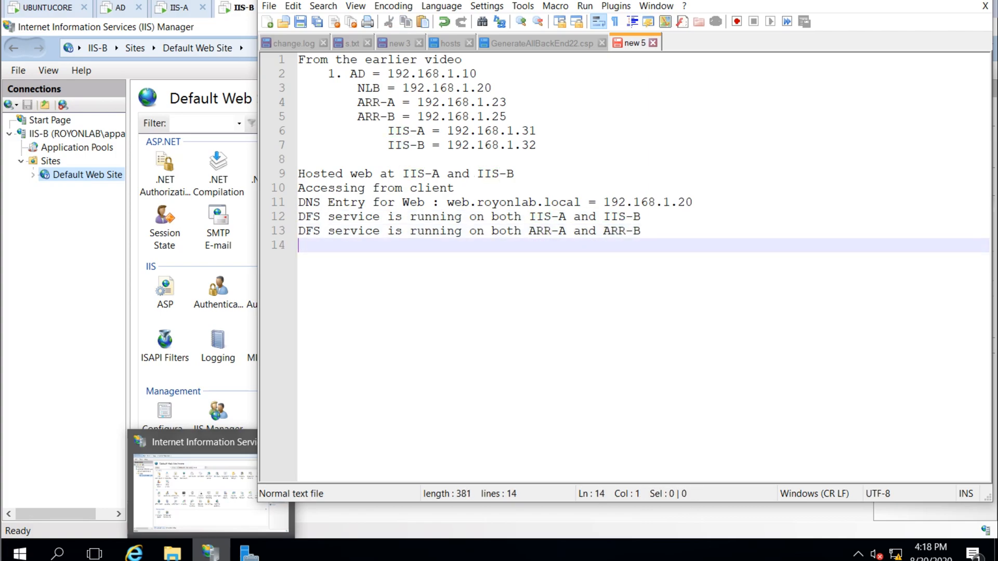
key("Return")
On ARR-A, review the web.royonlab.local rewrite rule's host condition and inbound rule
key("alt+Tab")
left_click(389, 8)
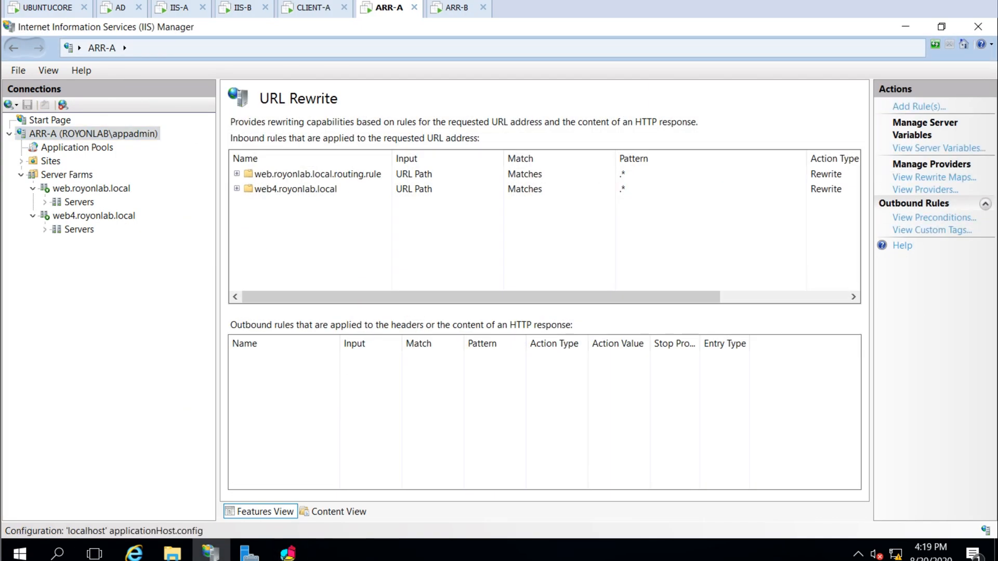
left_click(237, 174)
double_click(395, 189)
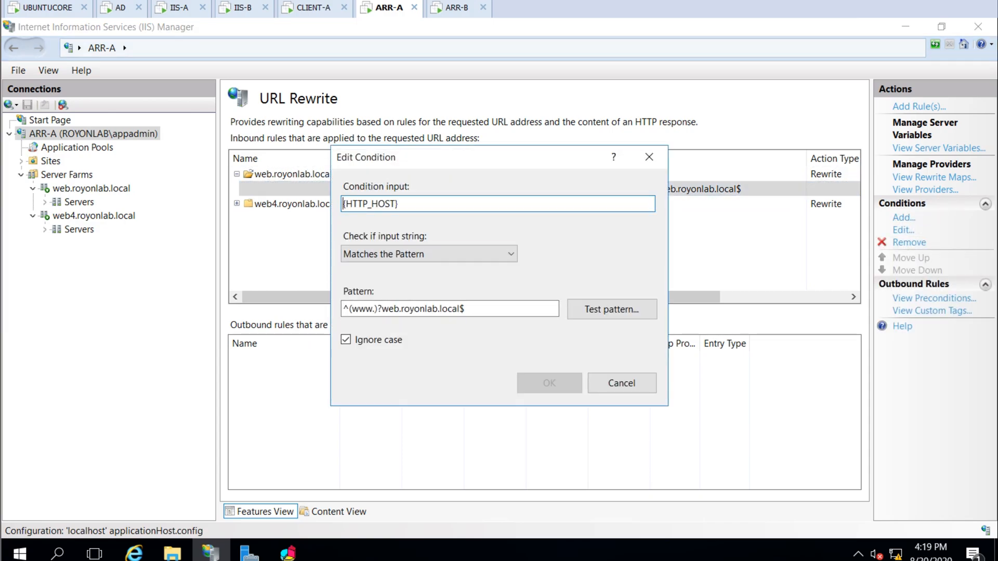
left_click(622, 383)
double_click(468, 174)
scroll(468, 299, "down", 6)
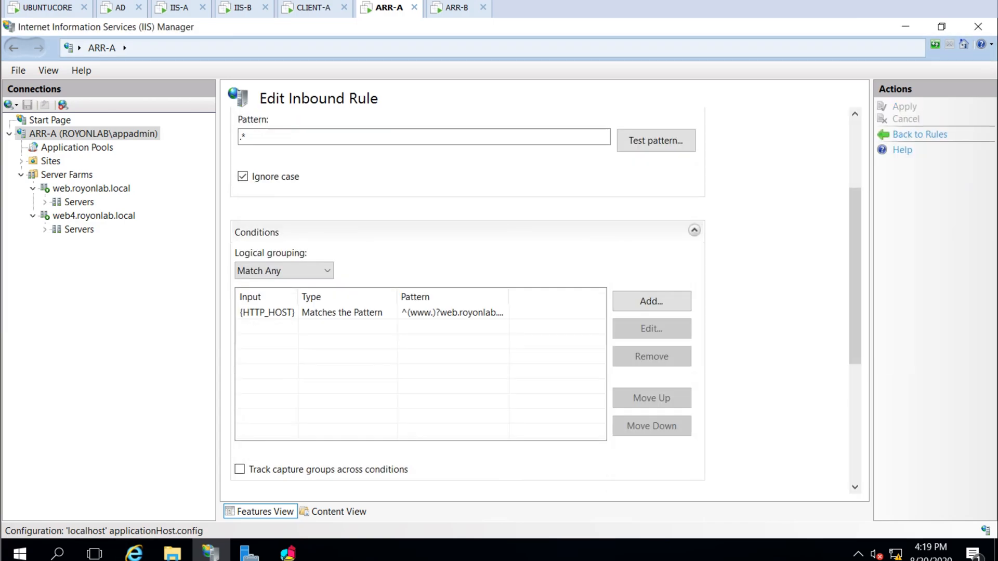
scroll(468, 299, "up", 6)
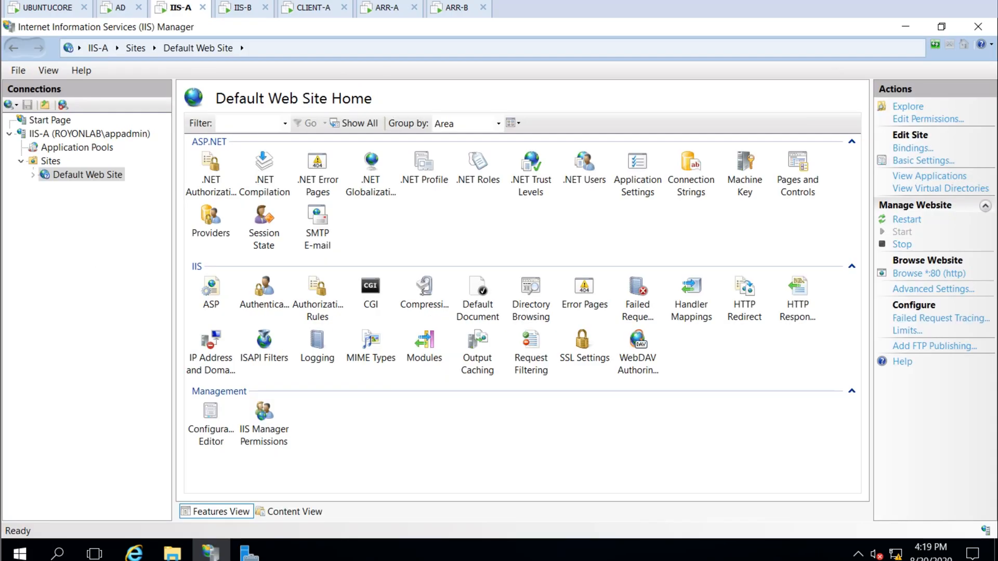
Start a new IIS-A website with a new content folder C:\inetpub\IISVHosts\Sites\Web2
right_click(50, 161)
left_click(108, 174)
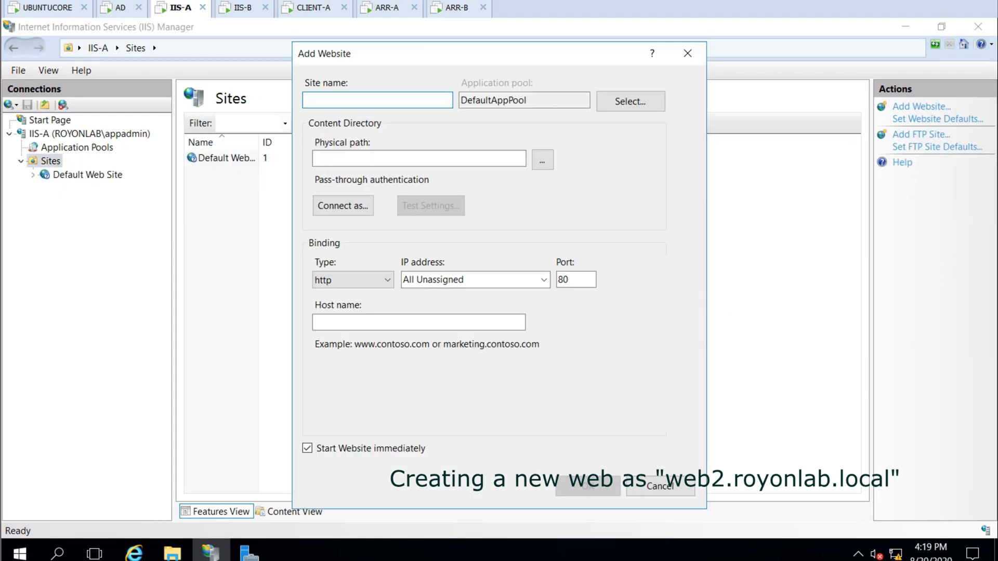
left_click(542, 160)
double_click(471, 337)
double_click(469, 245)
double_click(487, 306)
double_click(492, 276)
left_click(518, 379)
left_click(542, 156)
left_click(433, 380)
type("Web")
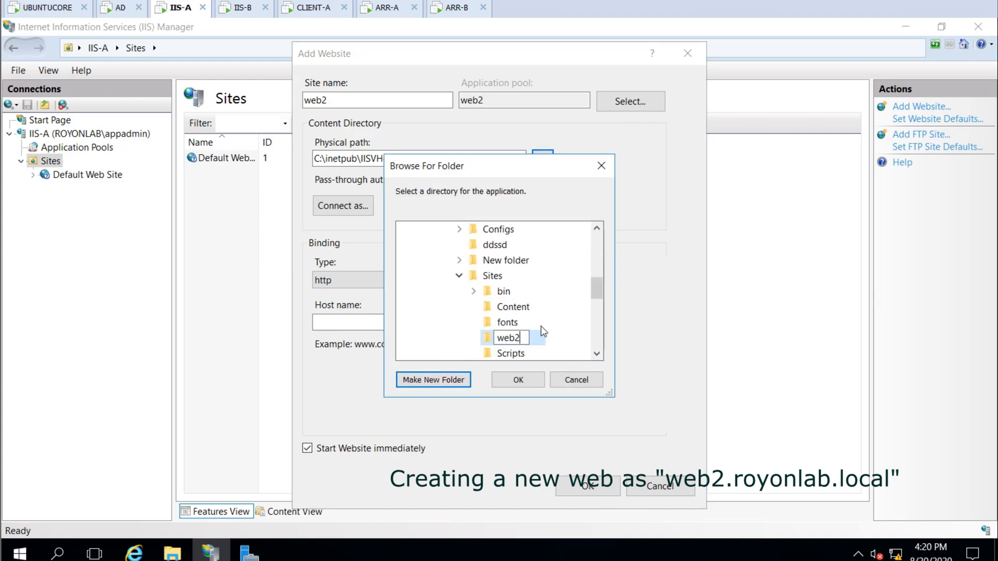
type("2")
key("Return")
key("Return")
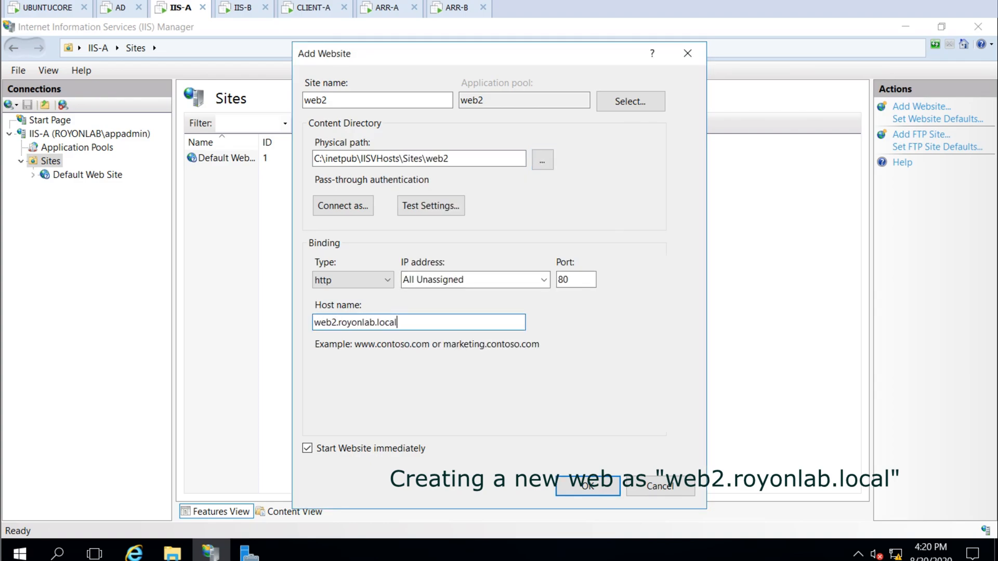
Have web2 connect as a specific user, test access, create the site and open its folder in Explorer
left_click(343, 205)
left_click(361, 249)
left_click(627, 270)
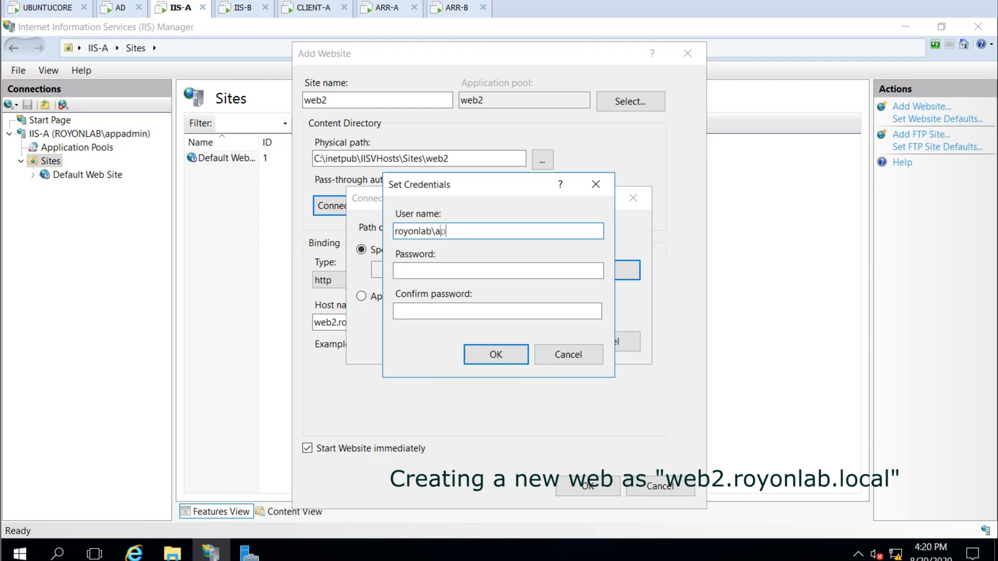
type("••")
left_click(496, 354)
left_click(533, 341)
left_click(432, 205)
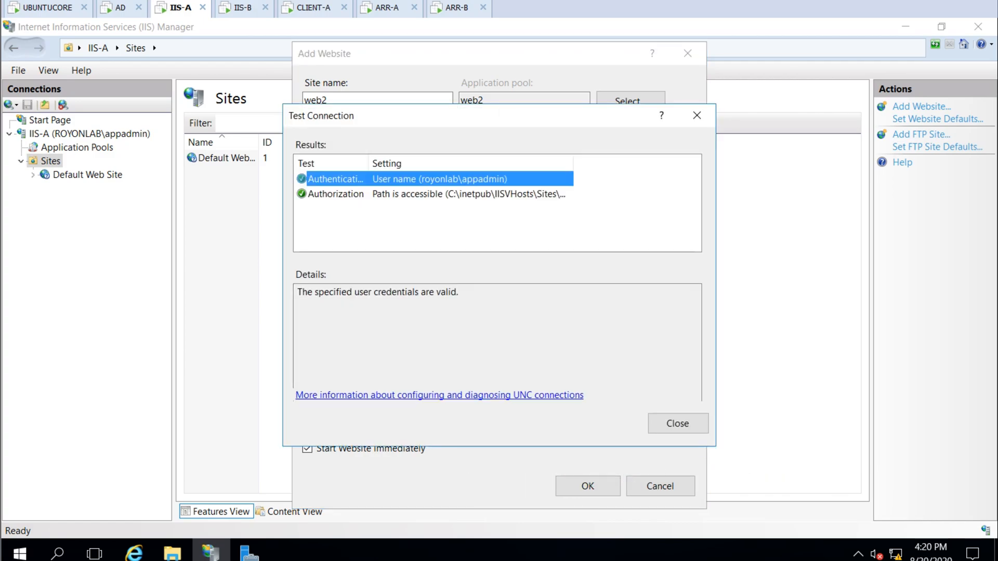
left_click(678, 424)
left_click(587, 487)
left_click(64, 188)
right_click(68, 188)
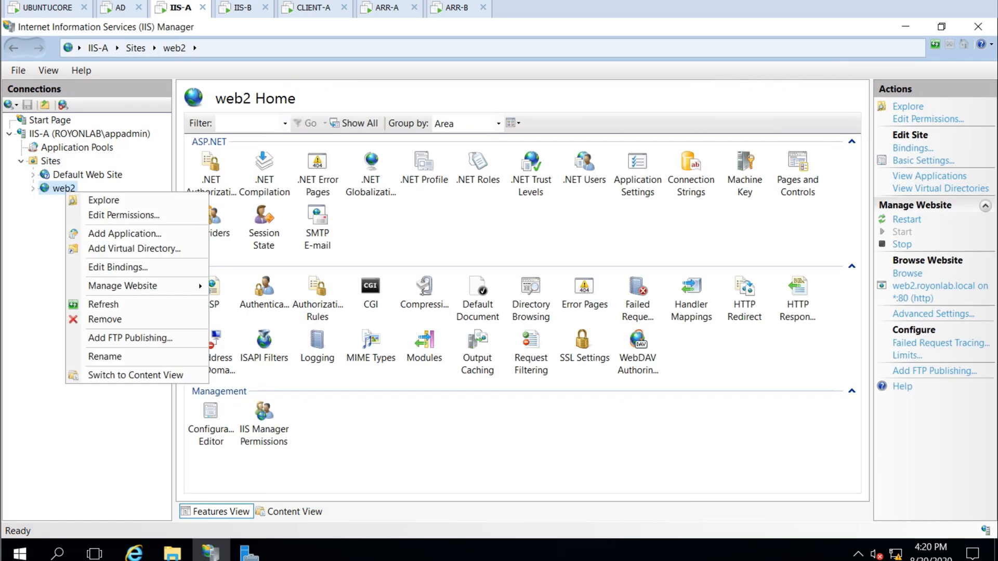
left_click(104, 198)
Save Desktop\Default.htm reading 'this is iis-a web2' and copy it into the web2 folder
left_click(58, 121)
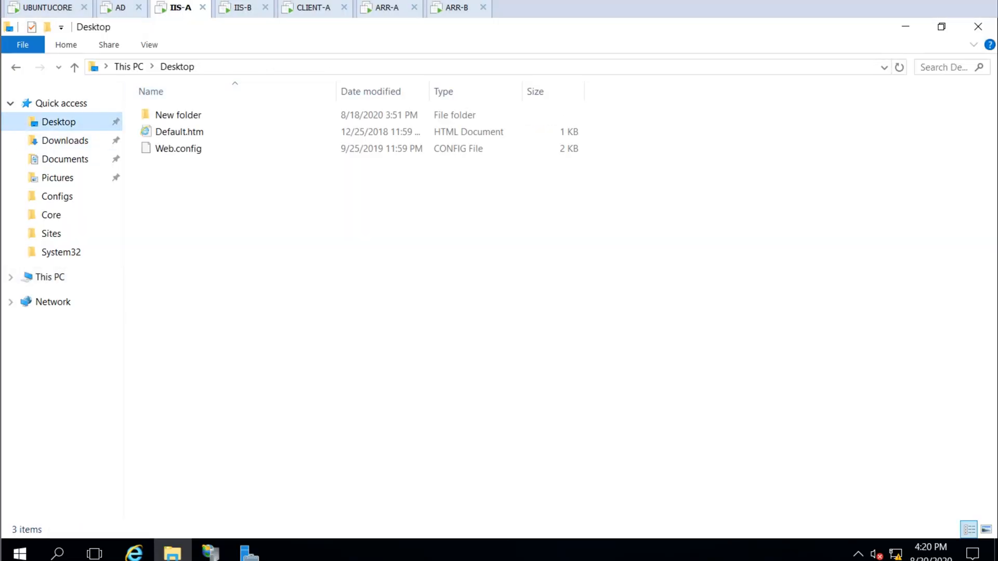
right_click(177, 130)
left_click(223, 162)
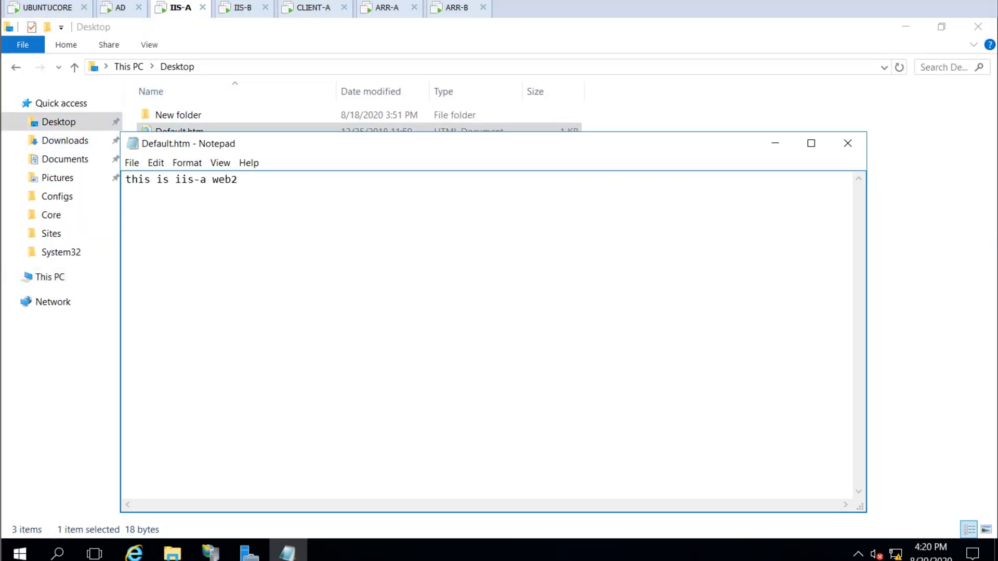
key("ctrl+s")
left_click(847, 143)
key("ctrl+c")
left_click(16, 67)
key("ctrl+v")
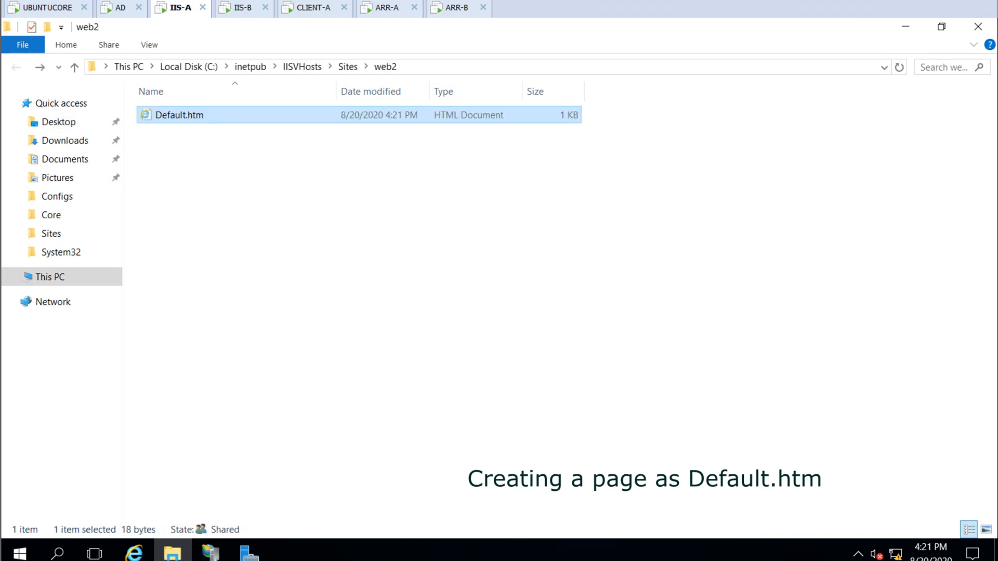
Check IIS-B's Default Web Site, then return to the IIS-A session
left_click(333, 250)
left_click(242, 7)
double_click(78, 174)
left_click(180, 8)
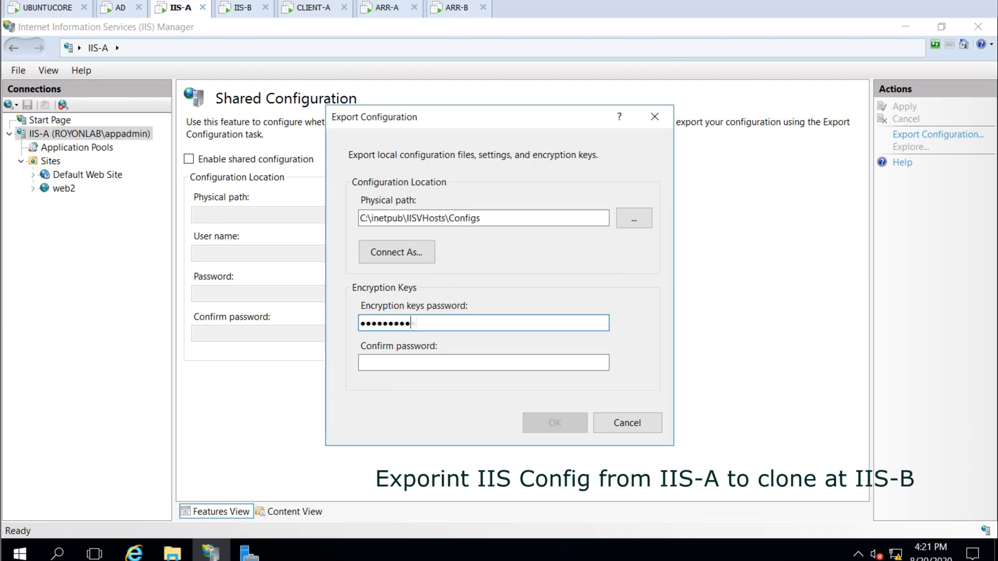
Export IIS-A's configuration with an encryption password and apply it as shared configuration on IIS-B
type("•••••••••")
key("Return")
key("Return")
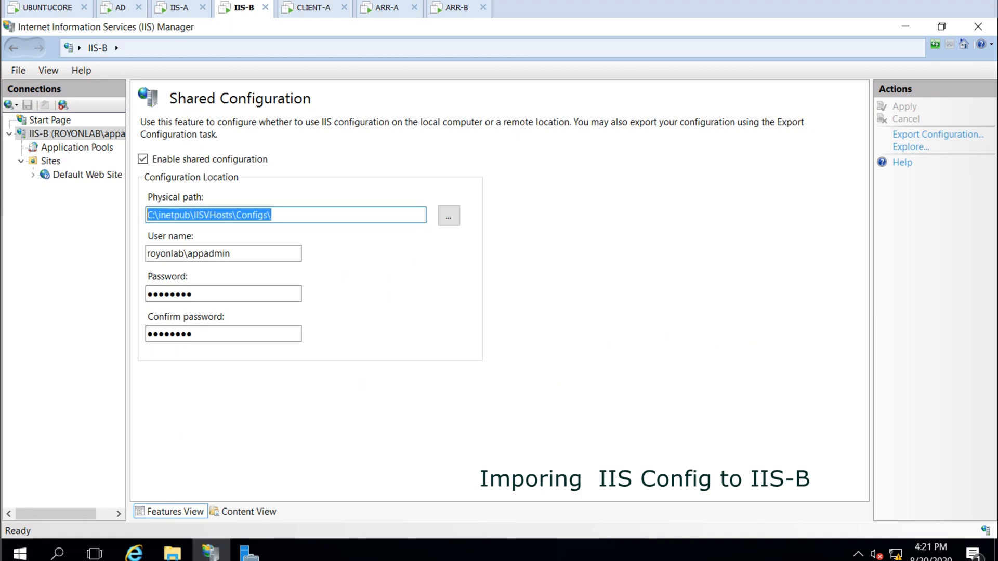
key("End")
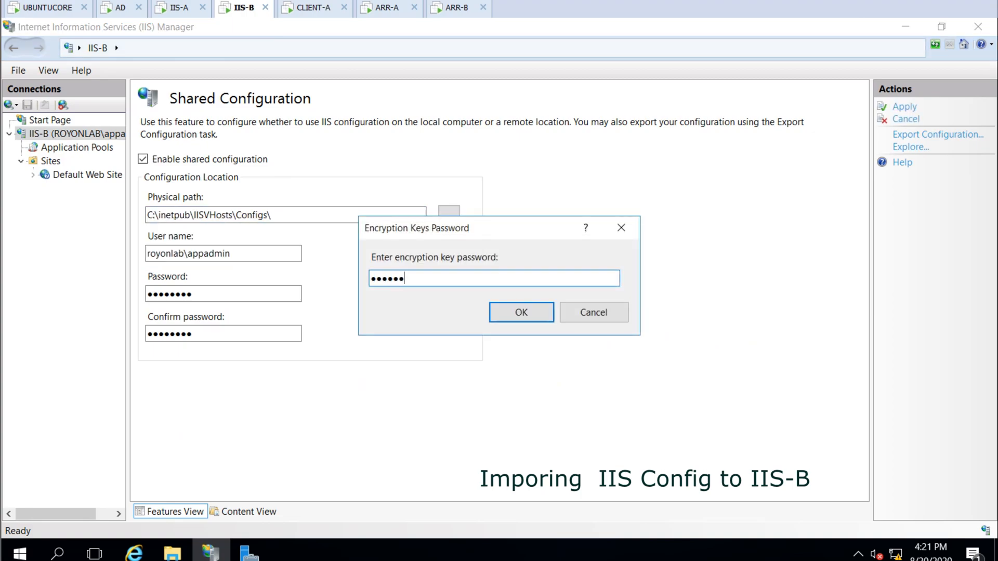
type("••••••")
key("Return")
key("Return")
left_click(978, 26)
left_click(210, 553)
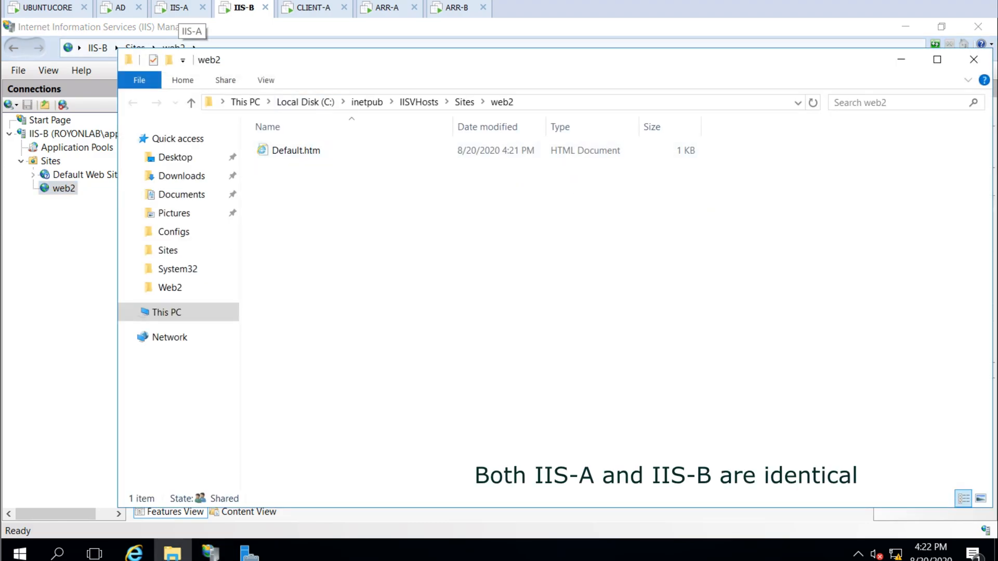
Return to the web2 site in IIS Manager and continue the notes on line 15
key("alt+Tab")
left_click(913, 148)
key("Escape")
key("alt+Tab")
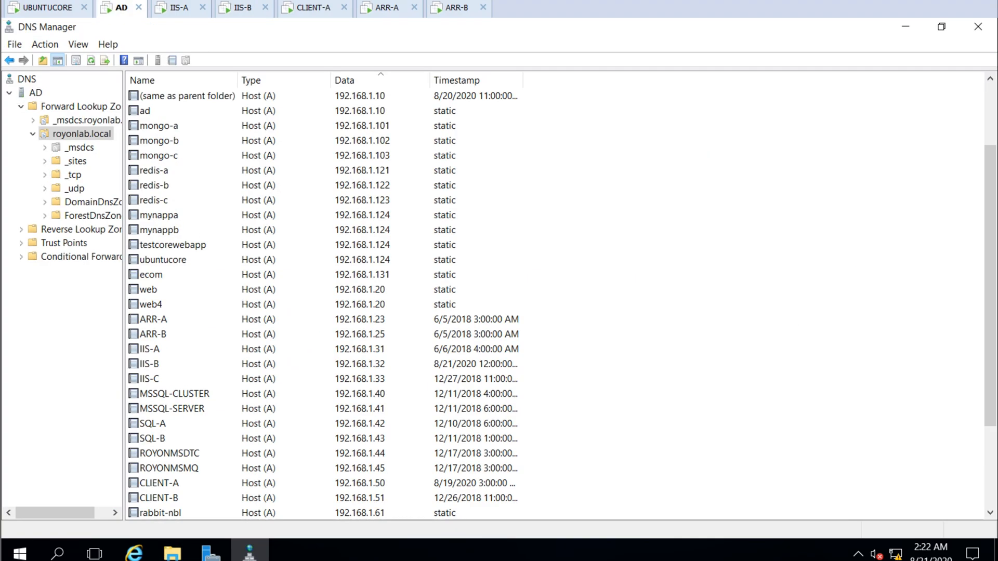
left_click(496, 262)
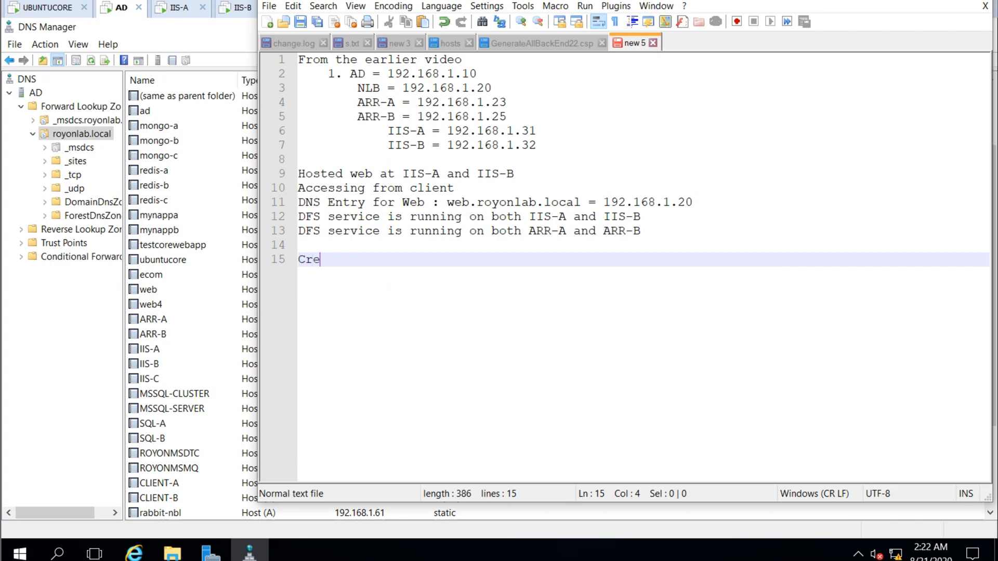
Note web2.royonlab.local as a DNS entry, then add a web2 host record for 192.168.1.20 with PTR
type("as web2.royonlab.local")
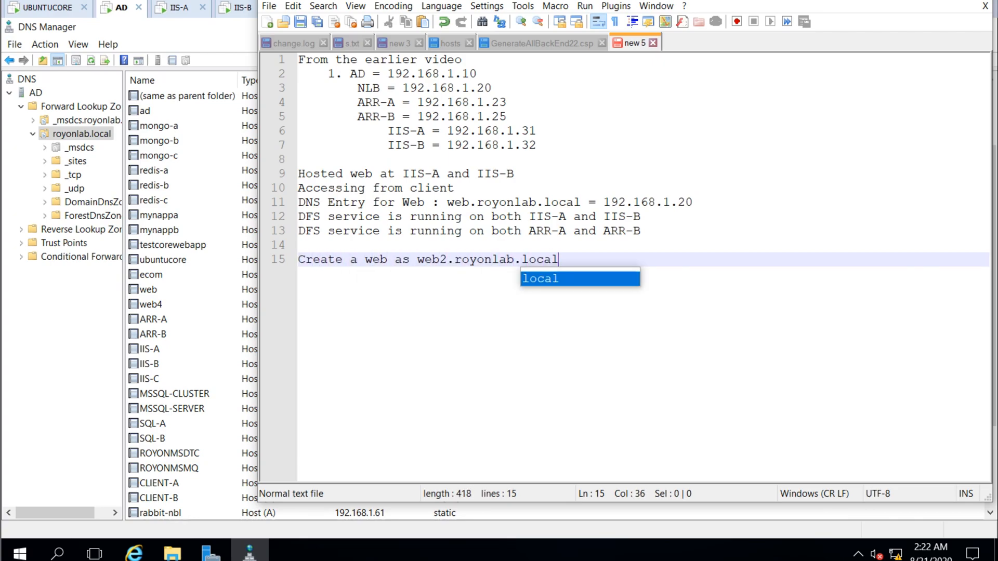
type(" = DNS??")
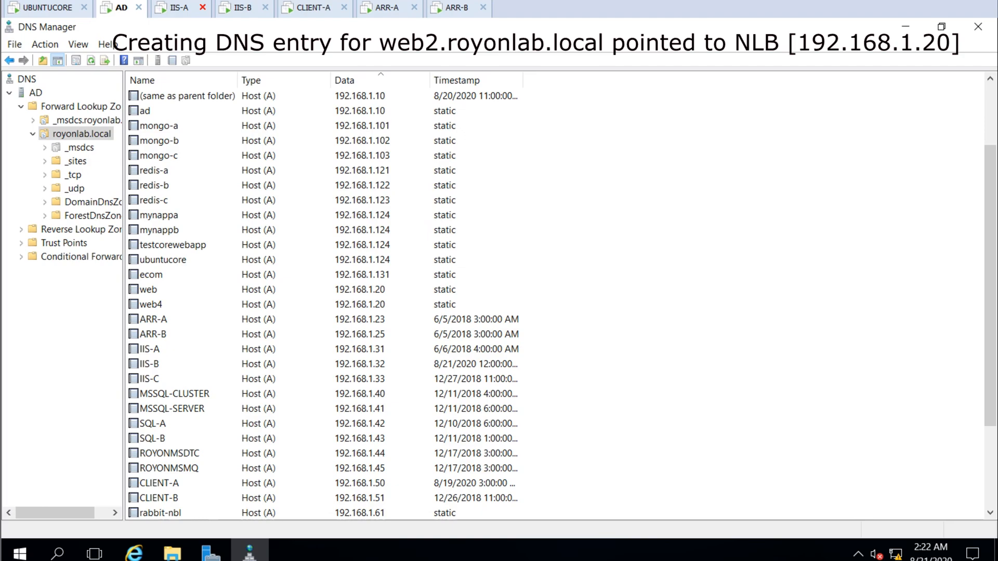
right_click(714, 232)
left_click(753, 265)
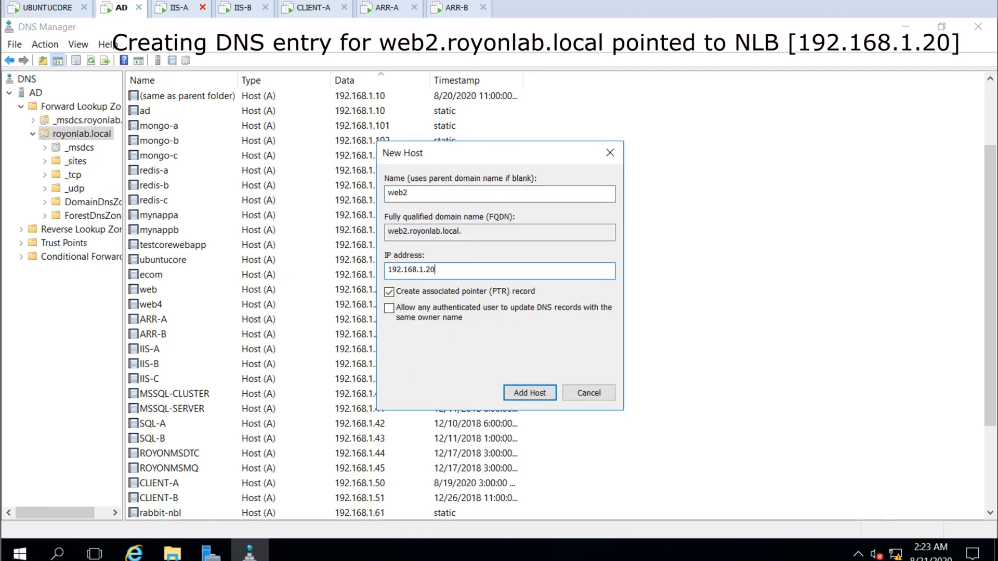
key("Return")
key("Return")
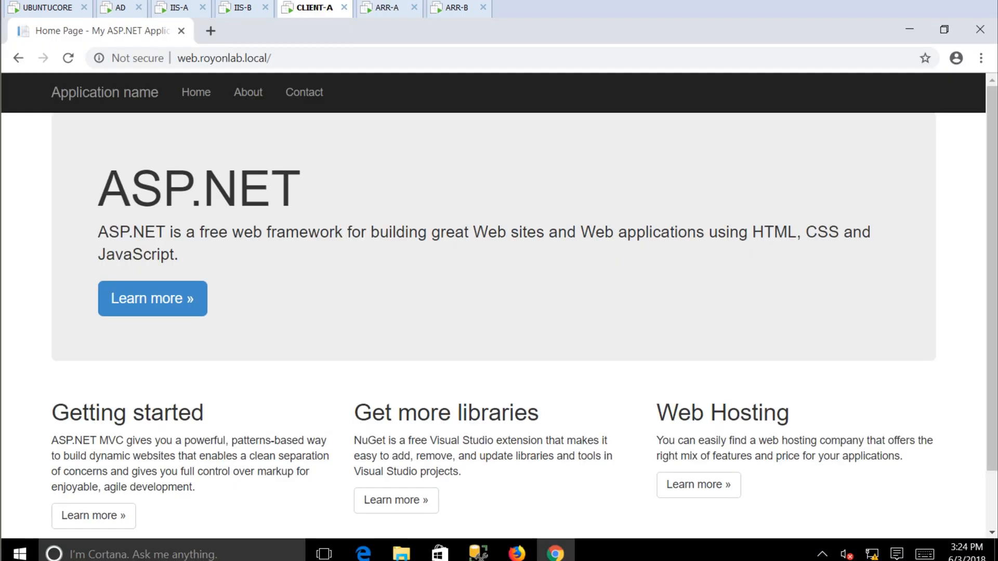
Finish notes line 15 with [NLB] and add 'Add rules for ARR-A and ARR-B'
double_click(56, 86)
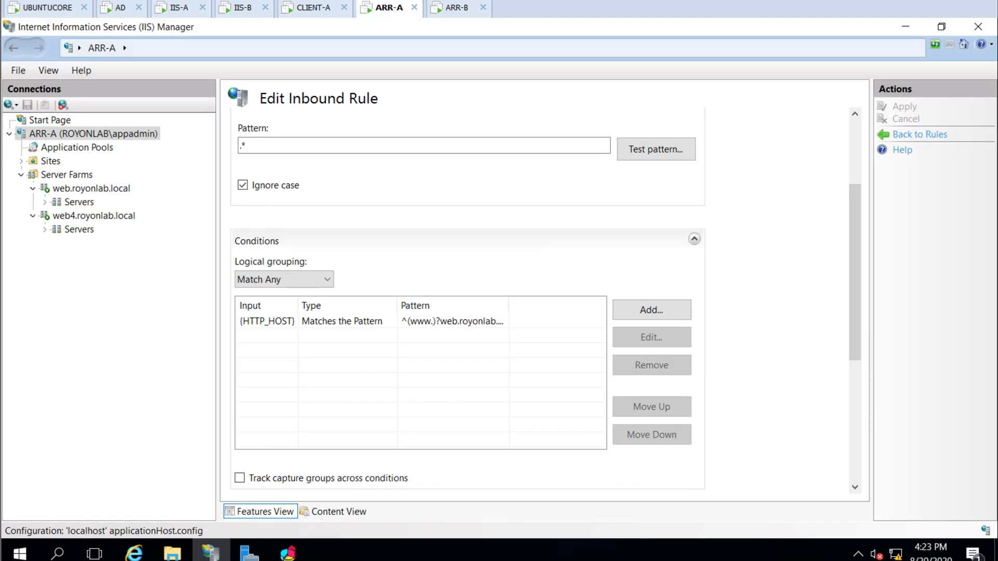
left_click(288, 560)
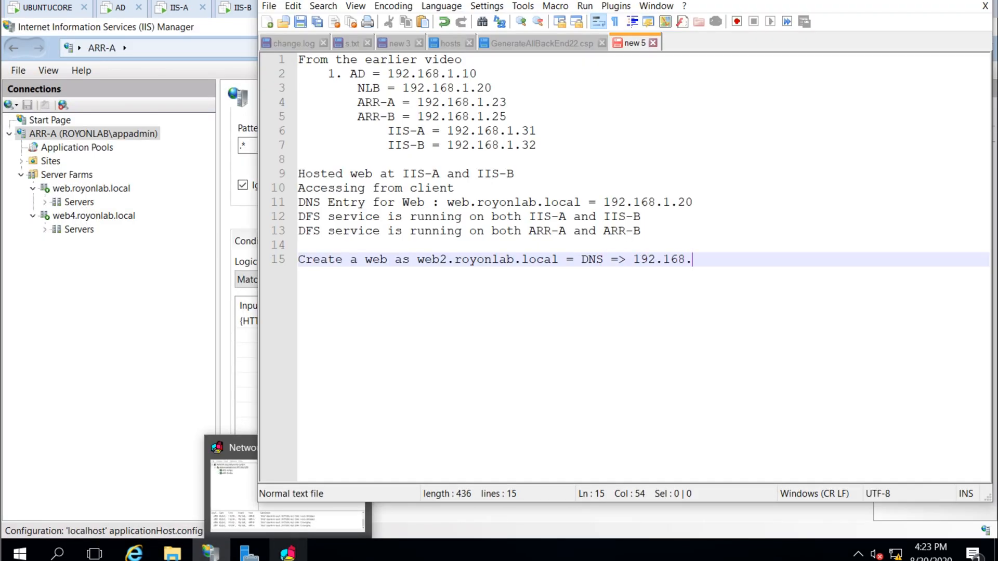
type("LB]")
key("Return")
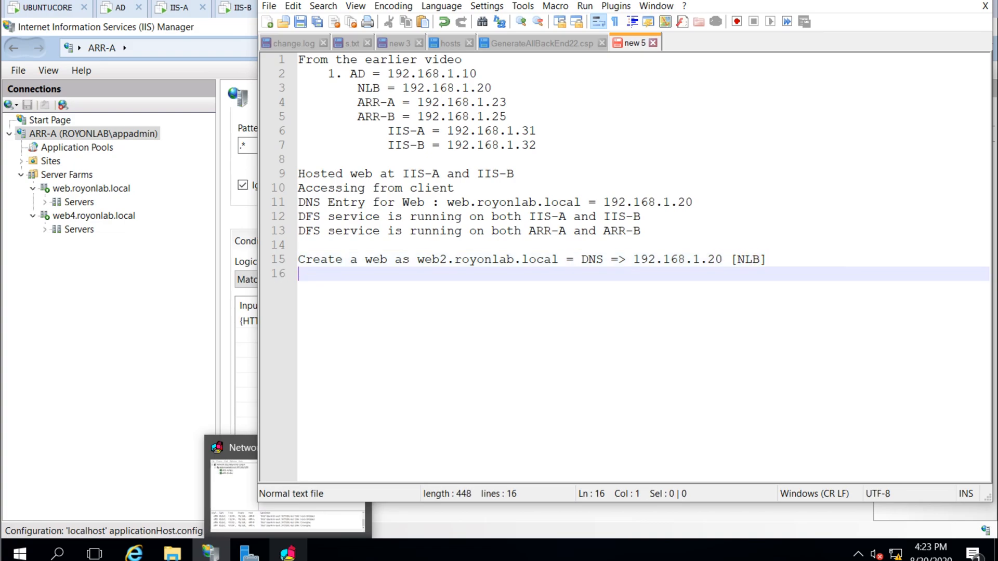
type("Add rules for ARR-A and ARR-B")
key("Return")
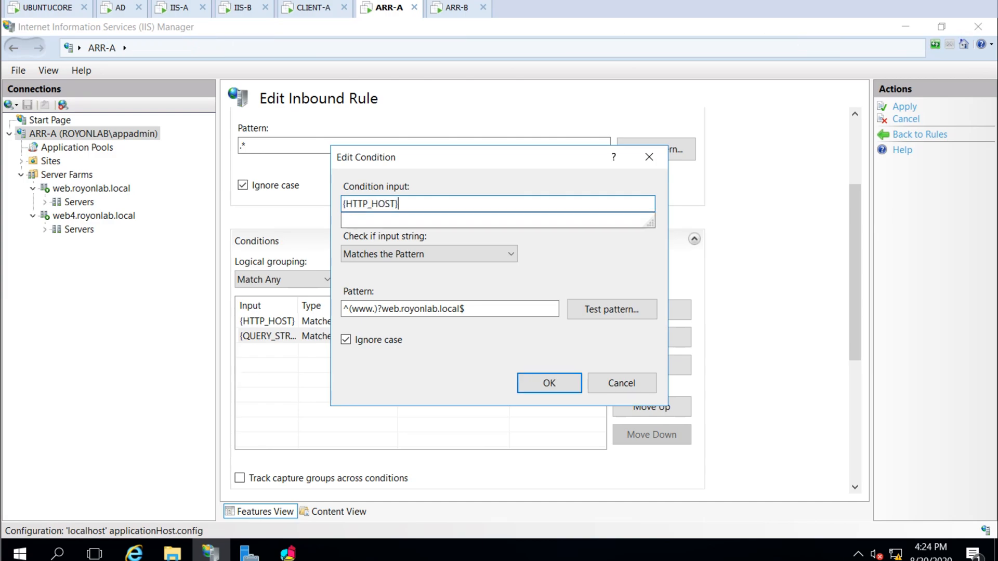
Change the second condition's pattern in ARR-A's inbound rule to web2 and apply the rule
left_click(400, 309)
type("2.royonlab.local$")
left_click(550, 383)
left_click(904, 107)
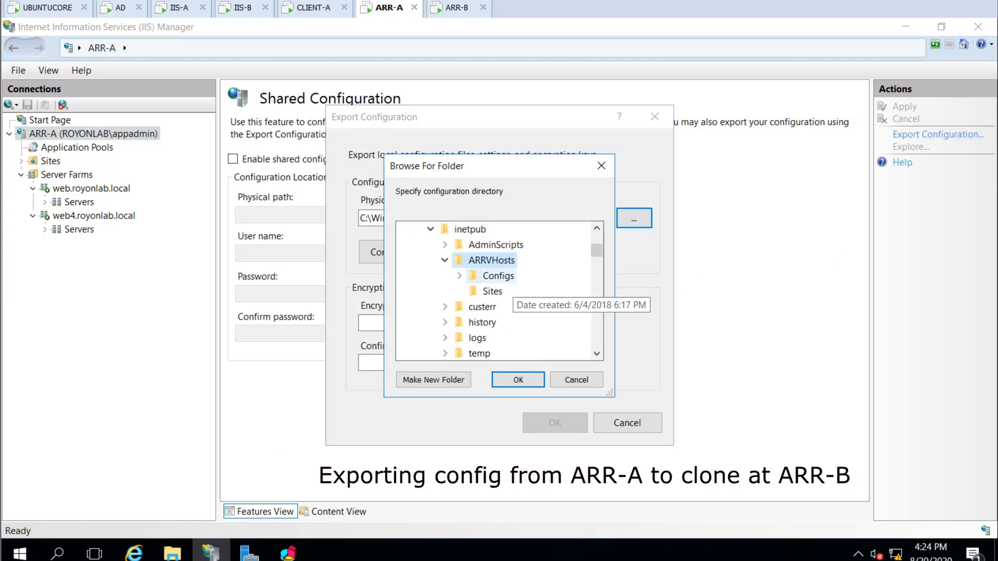
Export ARR-A's configuration to C:\inetpub\ARRVHosts\Configs with an encryption key password, overwriting existing files
key("Return")
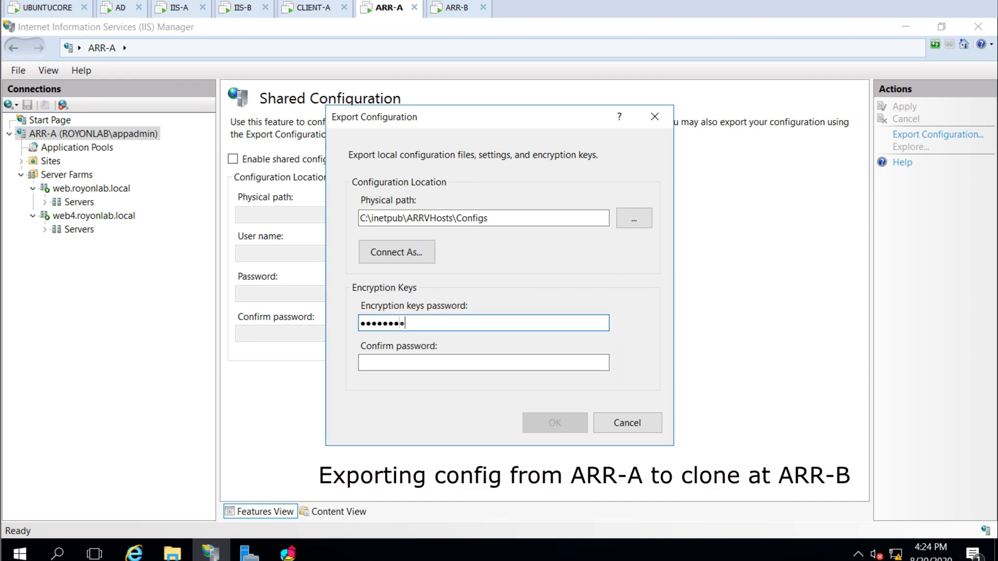
type("*******")
key("Return")
key("Left")
key("Return")
Unlock ARR-B and enable its shared configuration using the encryption key password
left_click(457, 8)
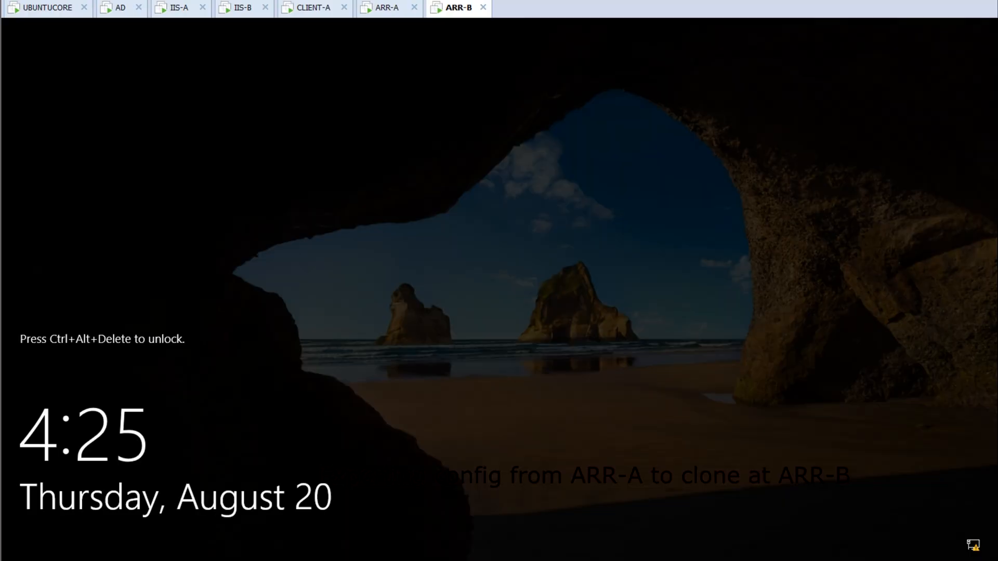
left_click(0, 0)
left_click(57, 50)
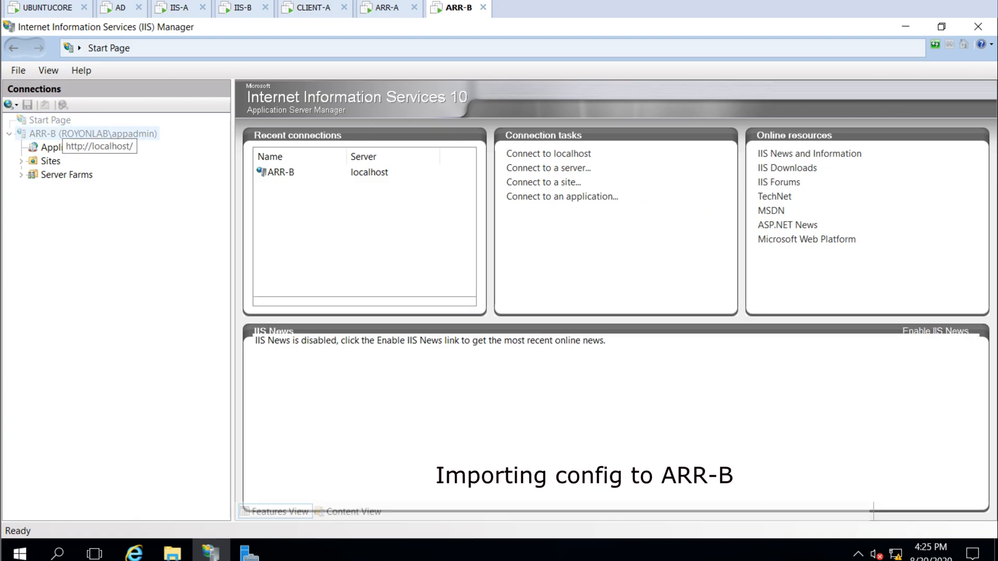
left_click(78, 134)
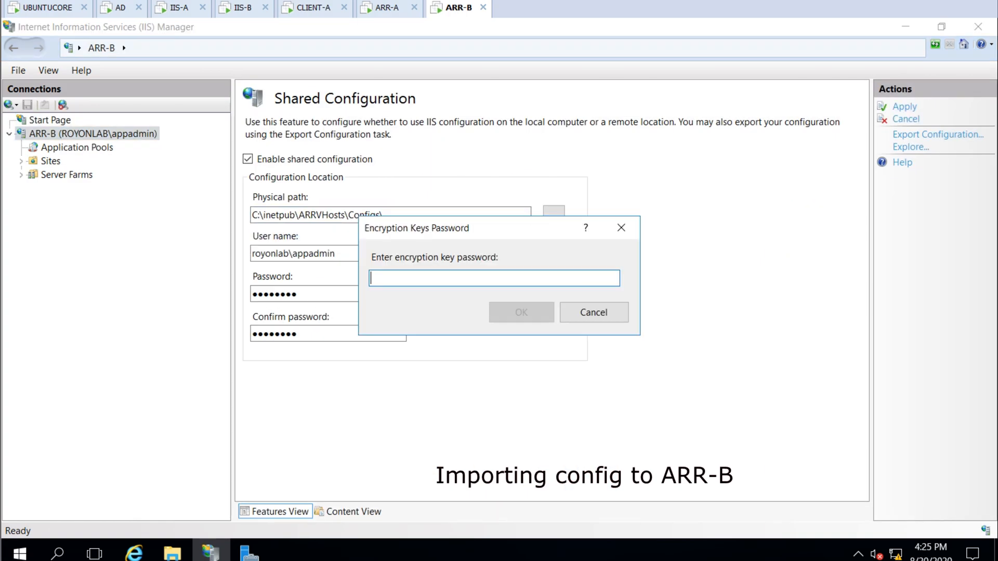
type("******")
key("Return")
key("Return")
Reload IIS Manager on ARR-B and check that the web.royonlab.local rewrite rule includes web2
left_click(978, 26)
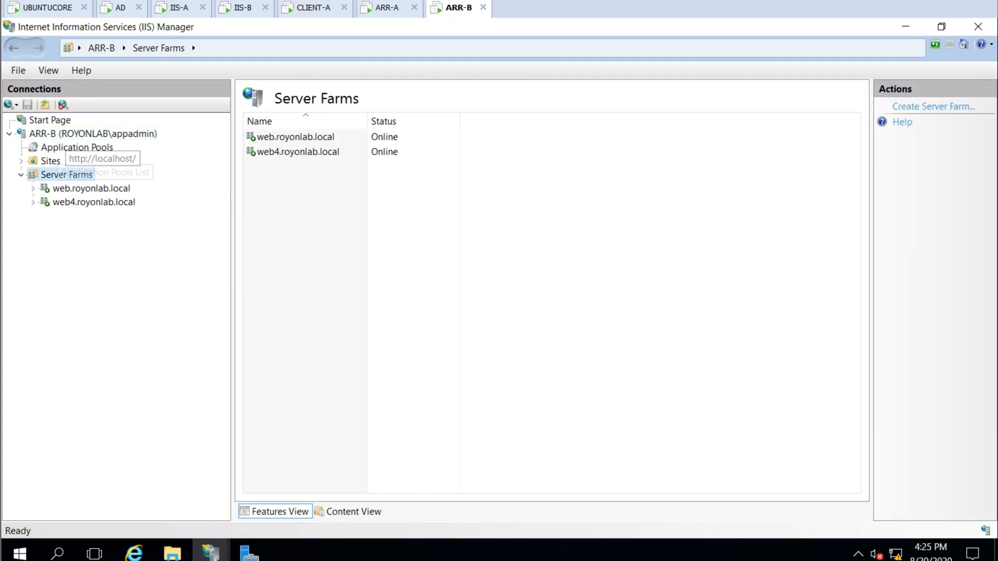
left_click(68, 134)
double_click(323, 400)
left_click(251, 175)
left_click(512, 204)
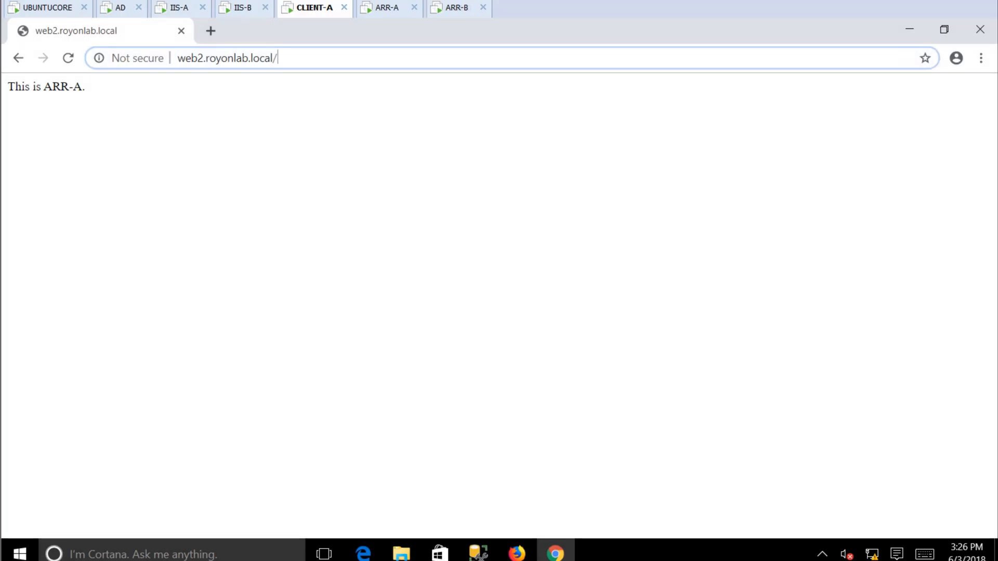
Reload web2.royonlab.local in the client browser, which now returns 'this is iis-a web2'
key("ctrl+a")
key("Return")
key("ctrl+a")
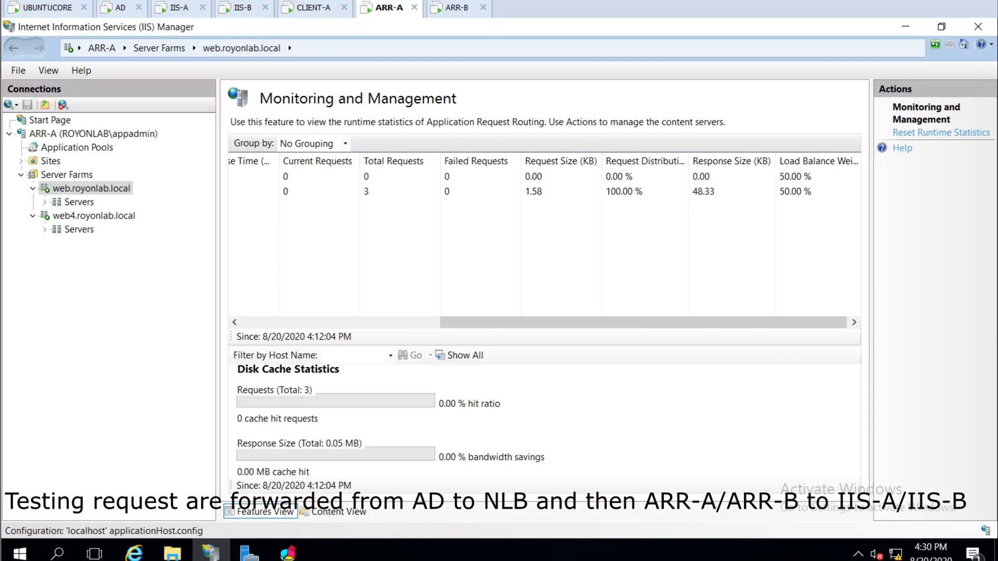
right_click(278, 251)
left_click(322, 256)
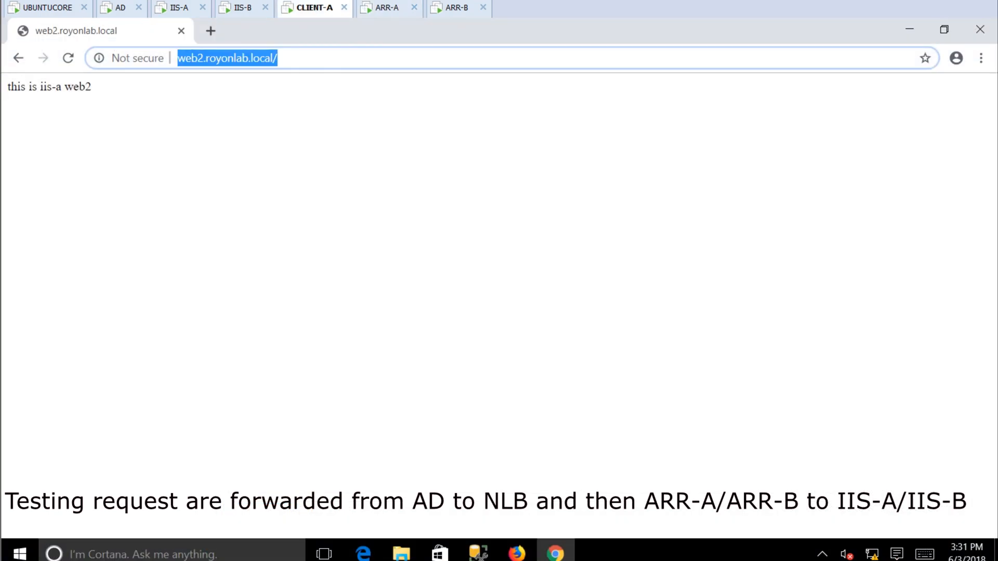
key("ctrl+Return")
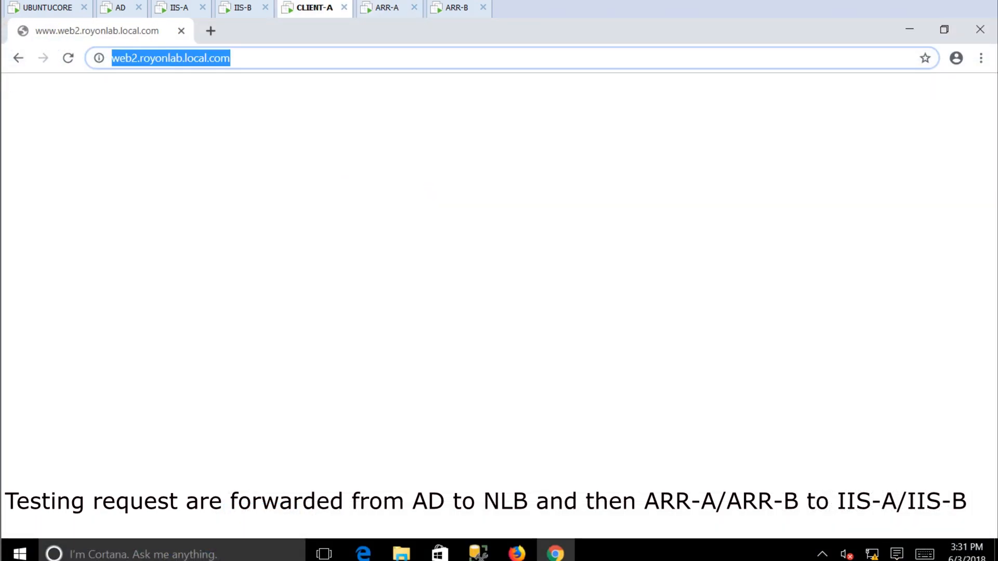
type("www.web2.royonlab.local")
key("Return")
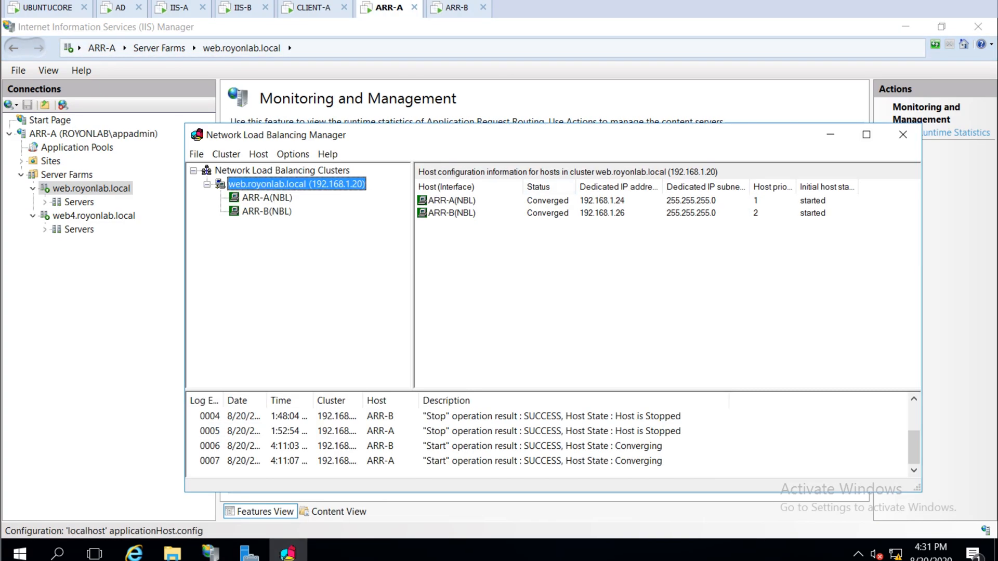
Finish line 16 of the notes with 'to forward to IIS-A/IIS-B'
key("alt+Tab")
type("so")
key("BackSpace")
key("BackSpace")
key("BackSpace")
left_click(514, 274)
key("Return")
key("Left")
type("to forward to IIS-A/IIS-B")
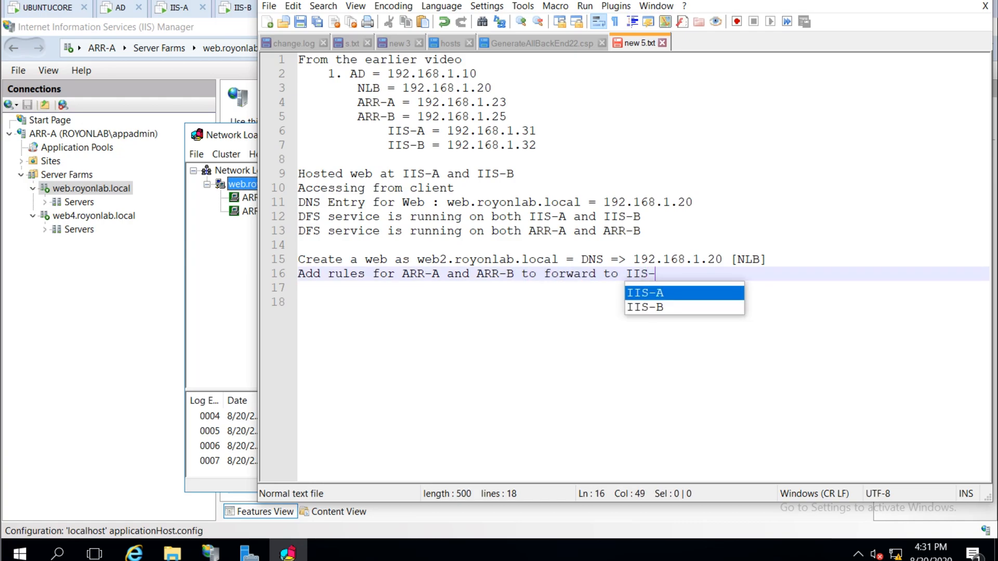
Tidy the blank lines above the HAPROXY note and save the notes file
key("Return")
key("Return")
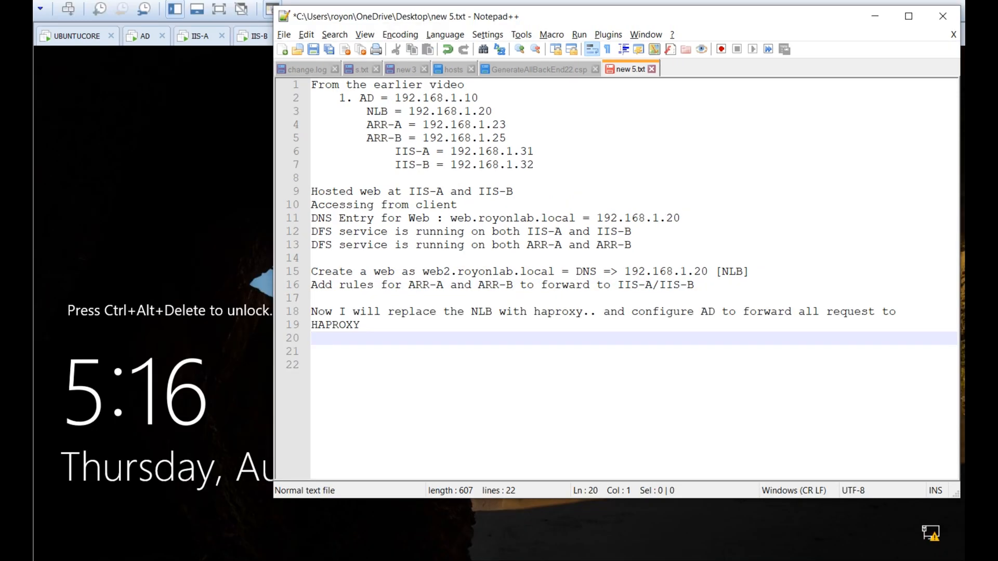
key("Up")
key("Up")
key("Return")
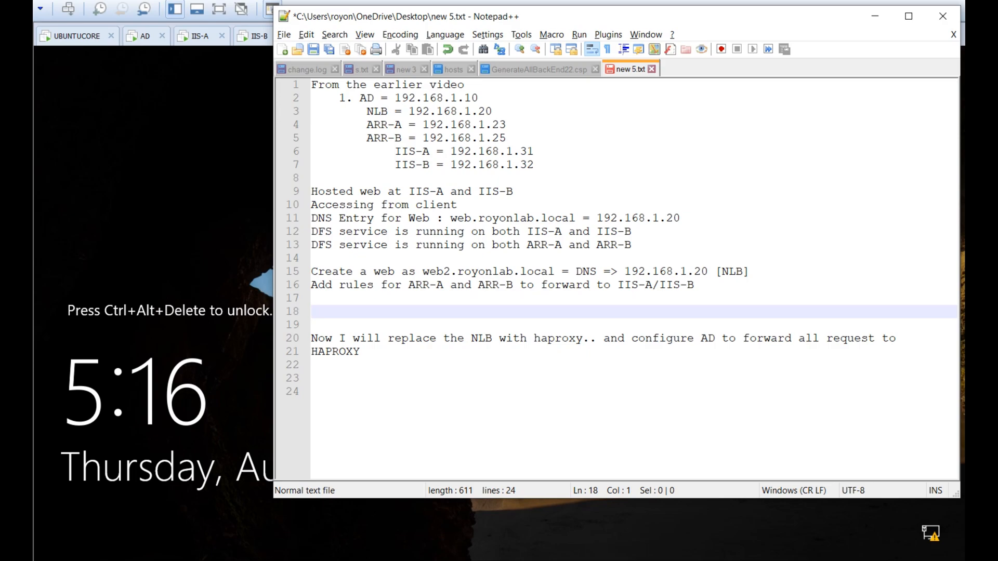
type("Creat")
key("BackSpace")
key("BackSpace")
key("BackSpace")
key("BackSpace")
key("BackSpace")
key("BackSpace")
key("BackSpace")
key("BackSpace")
key("BackSpace")
key("Down")
key("Down")
key("Down")
key("Down")
key("Down")
key("ctrl+s")
Add the line 'IIS-C = 192.168.1.33' after IIS-B, reading the address from DNS
left_click(535, 165)
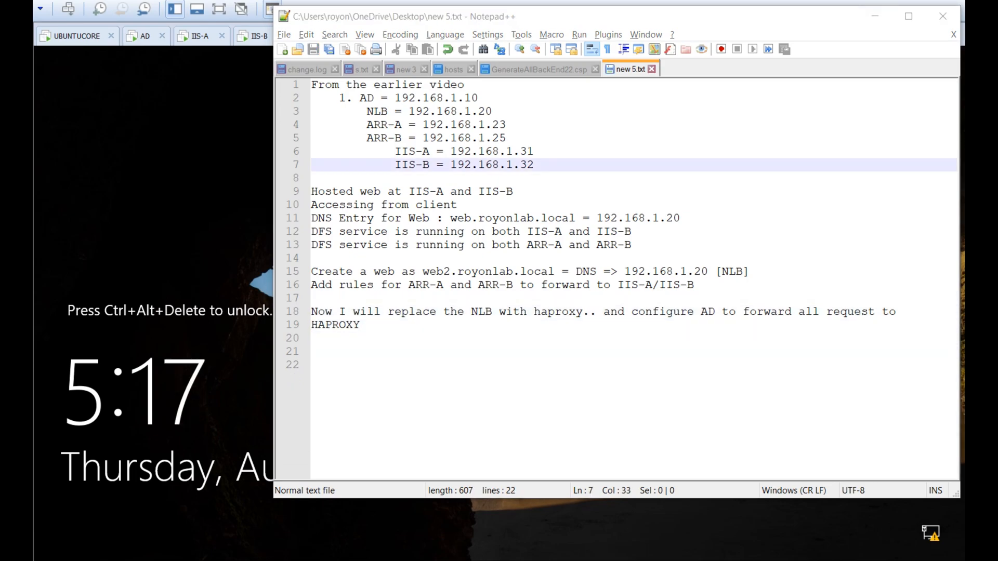
key("Return")
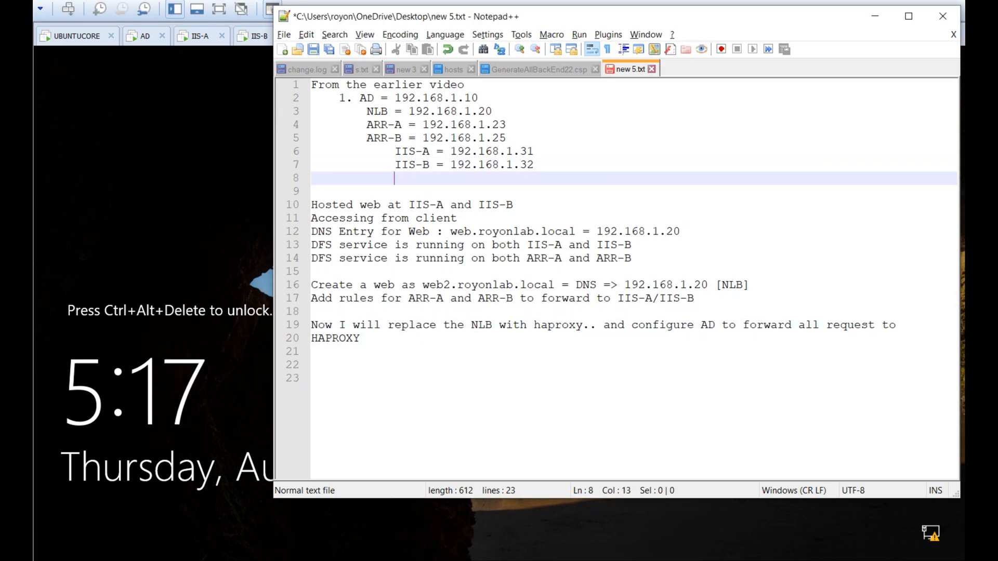
type("IIS")
key("BackSpace")
type("-C")
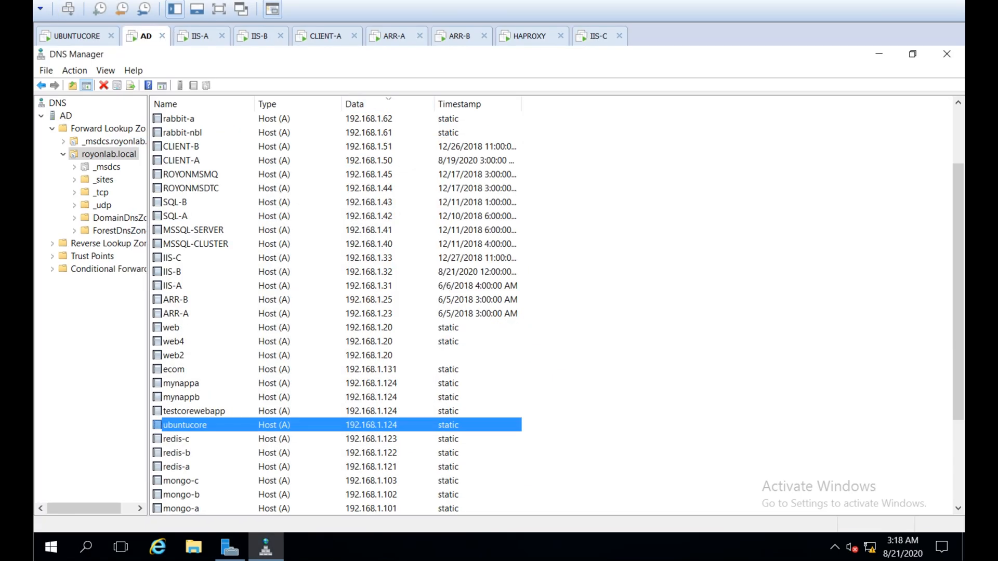
left_click(172, 258)
key("alt+Tab")
type("192.168.1.33")
Add 'Hosted web4 at IIS-C' below the Hosted web line
key("Down")
key("Down")
key("Return")
type("Hosted web")
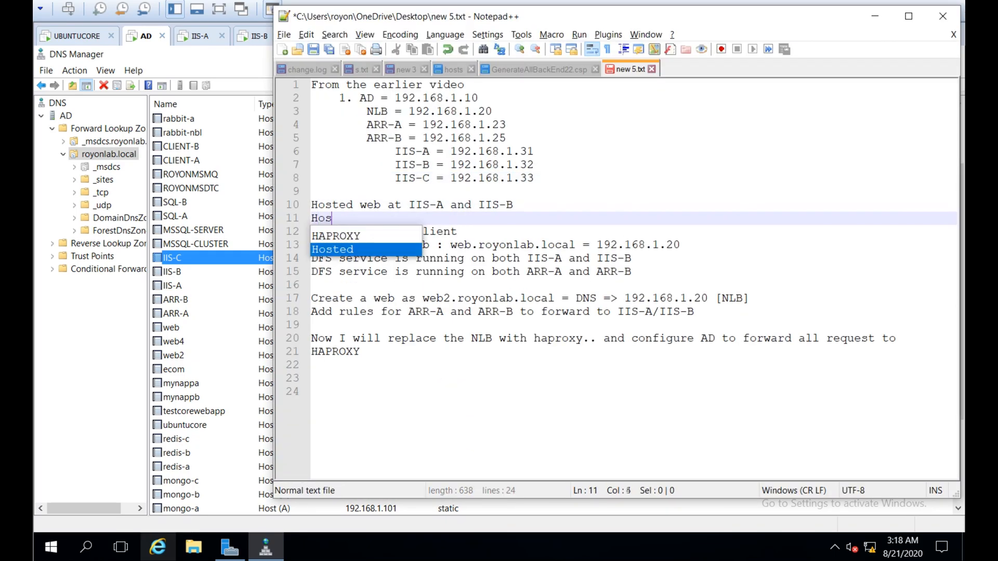
type("4 at IIS-C")
Write the route 'web => AD => NLB[192.168.1.20] => ARR-A/ARR-B => IIS-A/IIS-B'
key("Down")
key("Down")
key("Down")
key("Down")
key("Down")
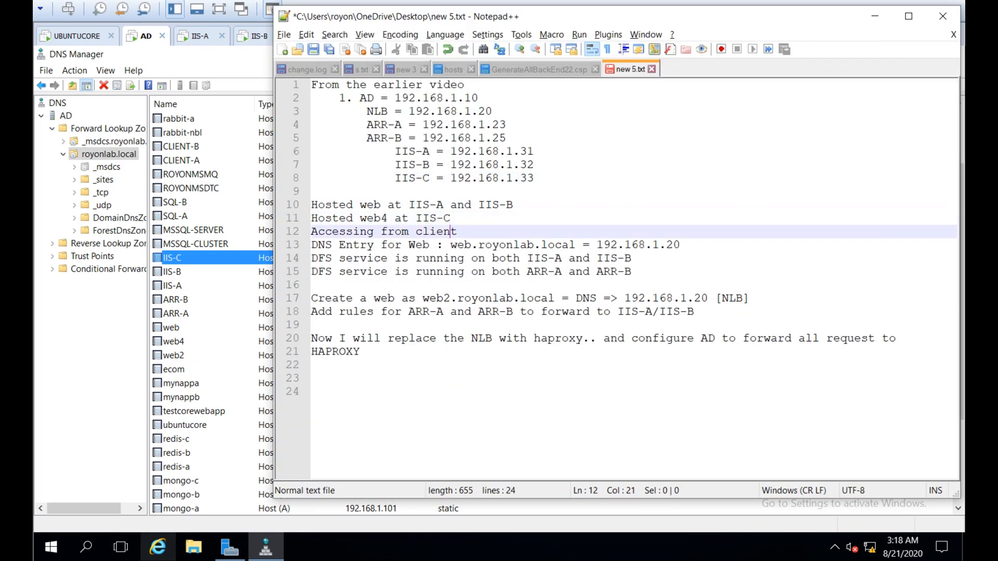
key("Down")
key("Down")
key("Up")
key("Up")
key("Down")
key("Down")
key("Down")
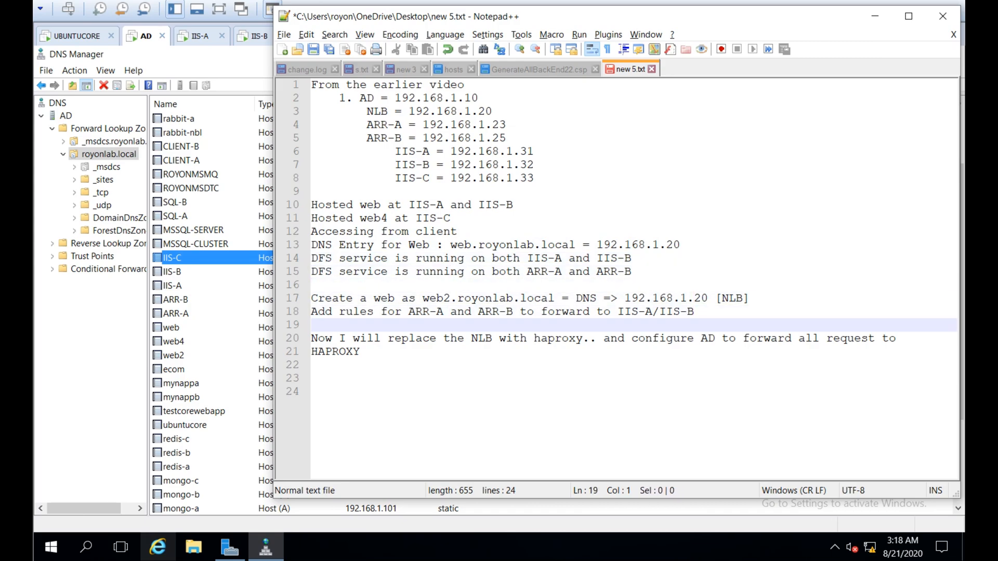
key("Return")
key("Return")
key("Return")
key("Up")
key("Up")
type("Soweb = ")
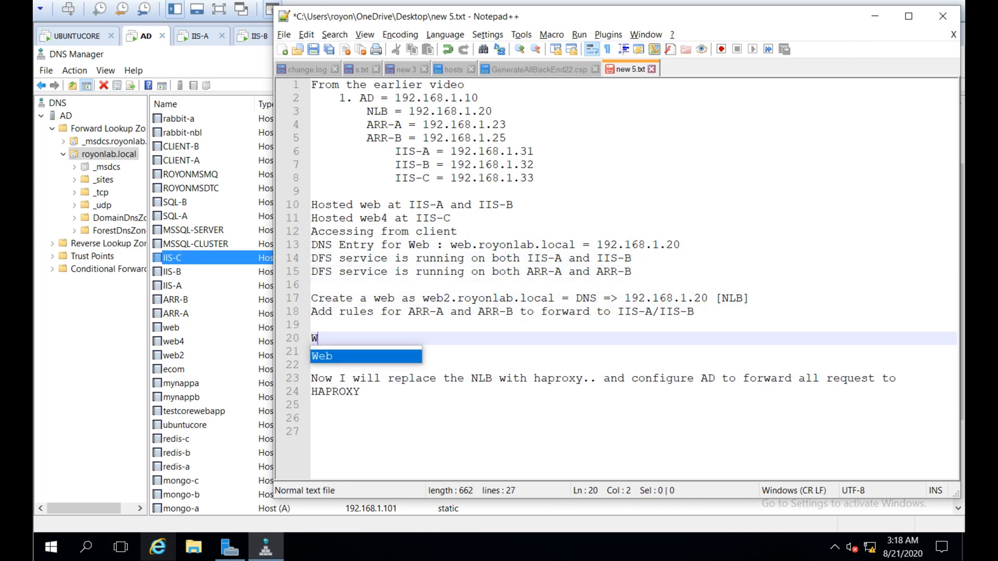
type(" AD =")
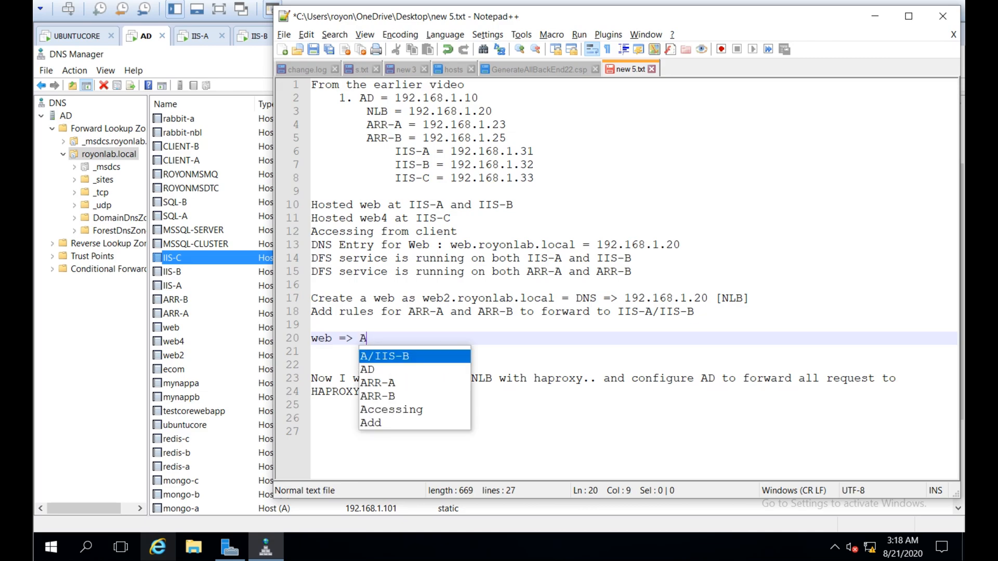
type("NLB[")
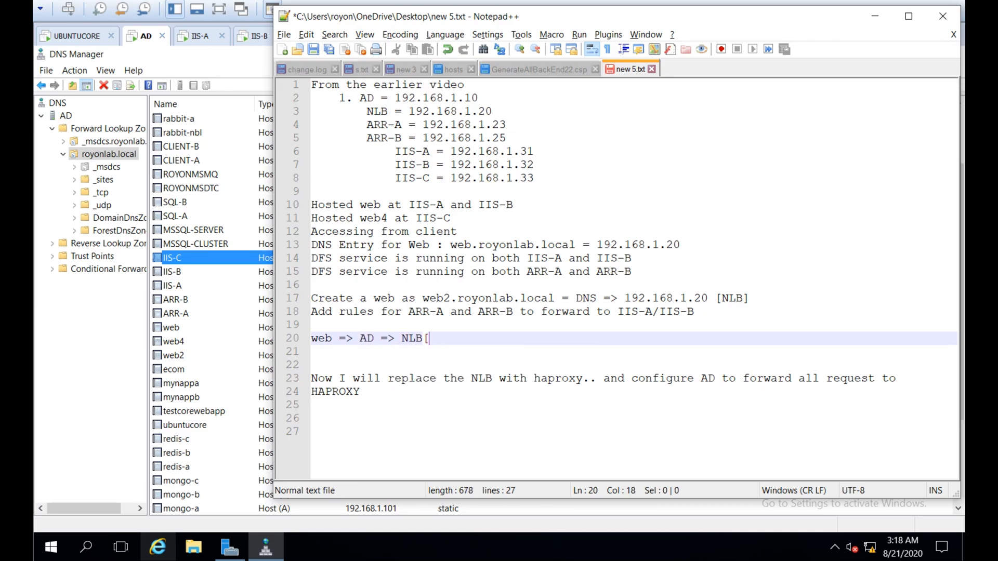
type("192.168.1.20] => ARR-A/ARR-B")
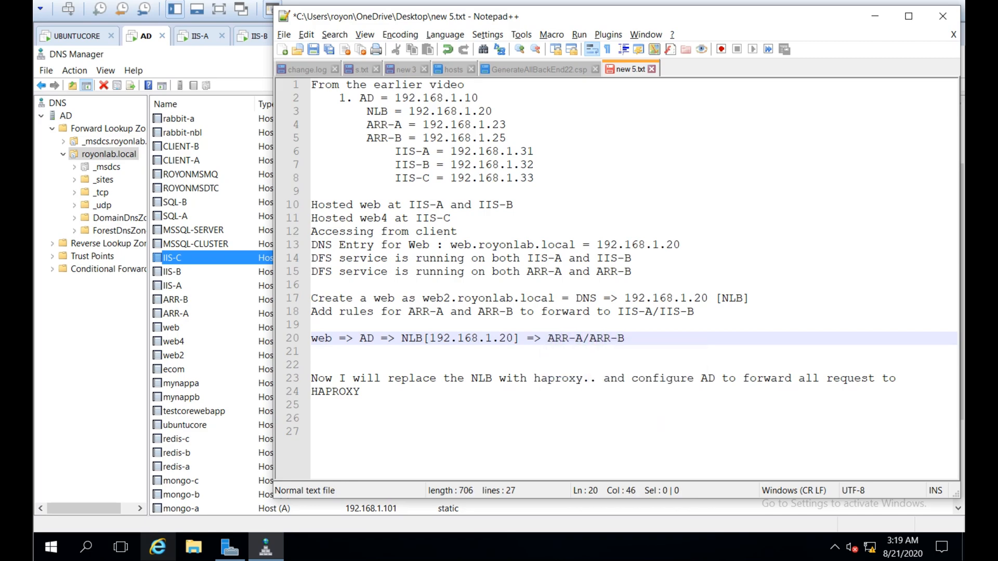
type(" = >")
key("BackSpace")
key("BackSpace")
type("> IIS-A/IIS-B")
key("Return")
Add a web2 route line reusing the web route's AD, NLB, ARR and IIS path
type("web => AD =")
key("Up")
key("Left")
key("shift+End")
key("ctrl+c")
key("Down")
key("ctrl+v")
key("Return")
Add a web4 route line copied from the web route but ending at IIS-C
type("web4 =>")
key("Up")
key("shift+End")
key("ctrl+c")
key("Down")
key("ctrl+v")
key("ctrl+shift+Left")
key("ctrl+shift+Left")
key("ctrl+shift+Left")
key("ctrl+shift+Left")
key("ctrl+shift+Left")
type("C")
key("Return")
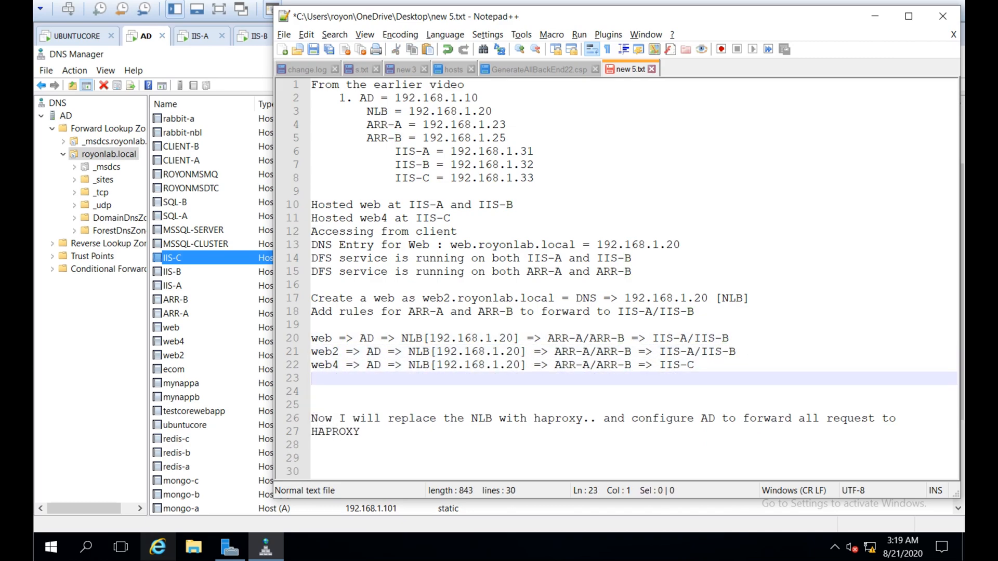
Add the TestCorewebapp route ending at ubuntucore [192.168.1.124]/nginx, checking the address in DNS
type("TestCorewebao")
type("p => AD => ubuntucoe[")
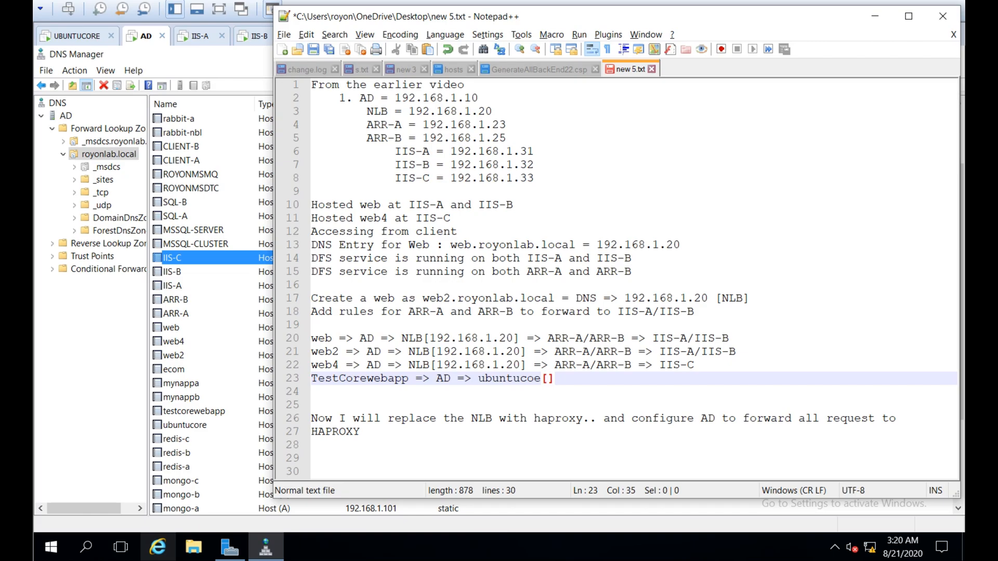
left_click(185, 425)
key("alt+Tab")
type("[192.168.1.124]")
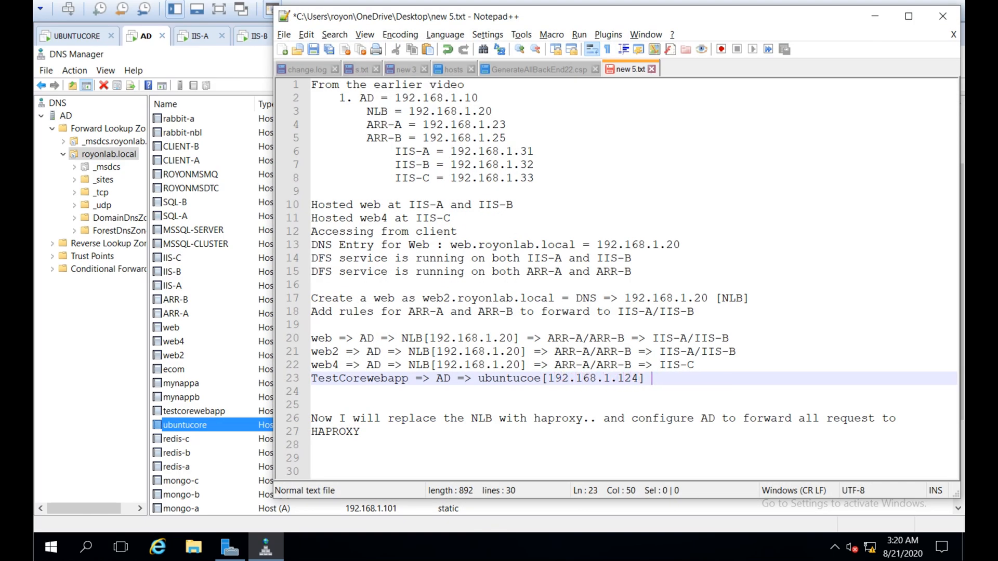
type("/nginx")
Review the routing lines 20 to 23 and save the notes
key("Up")
key("Up")
key("Up")
key("Home")
key("shift+Down")
key("shift+Down")
key("shift+Down")
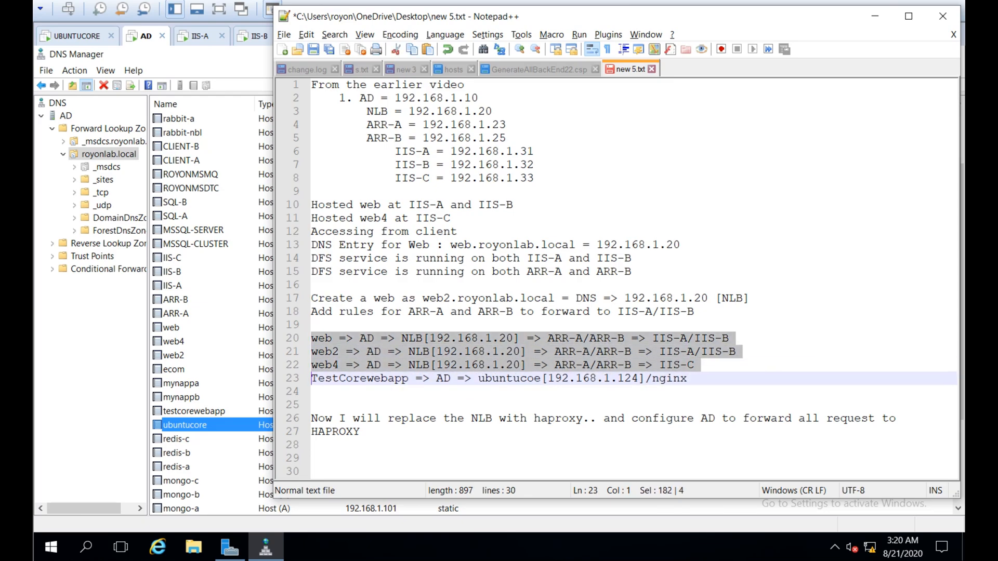
key("shift+End")
left_click(432, 446)
key("ctrl+s")
Extend the HAPROXY note to include ubuntucore, add the AD-joined VM install plan, and save
left_click(432, 393)
left_click_drag(432, 454, 353, 470)
key("Up")
key("Up")
key("Up")
key("End")
type("and also ")
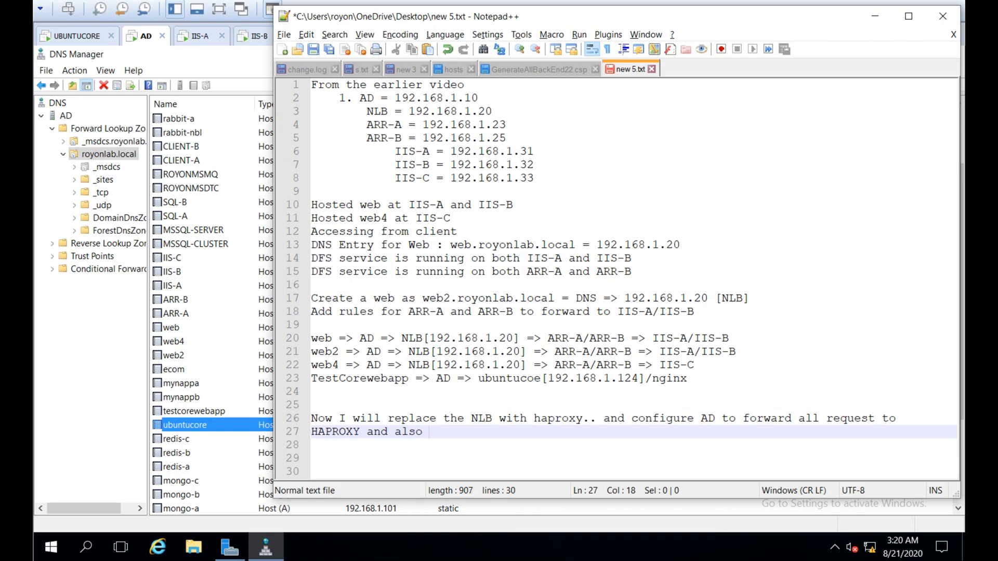
type("bring the ubuntucore within hapro")
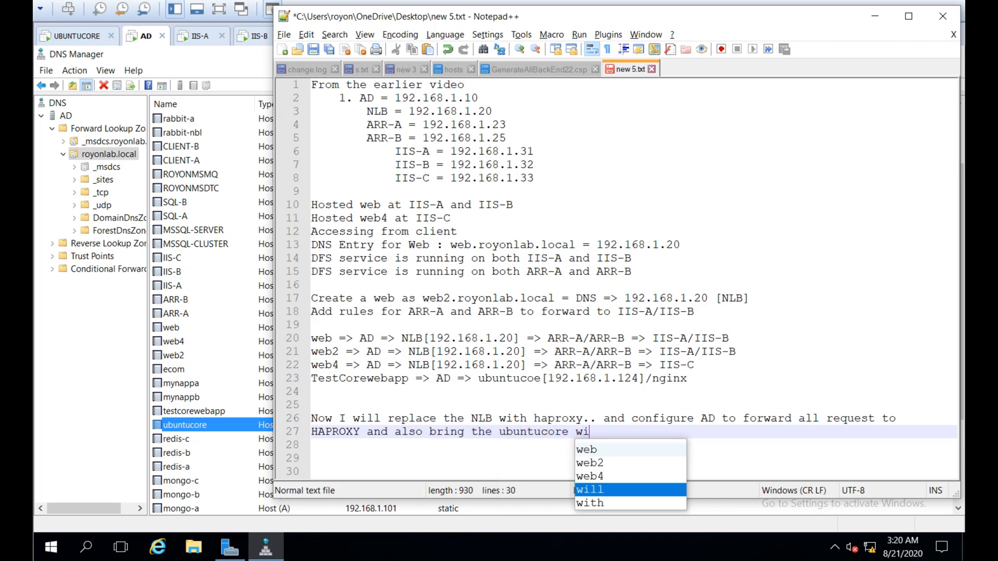
type("xy's scope")
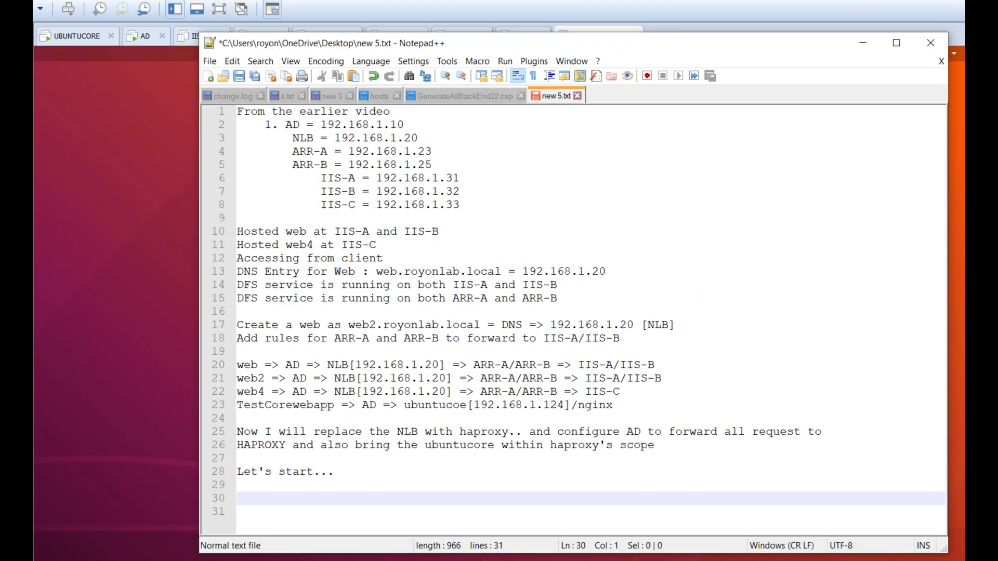
type("I have a vm ready joined AD and that")
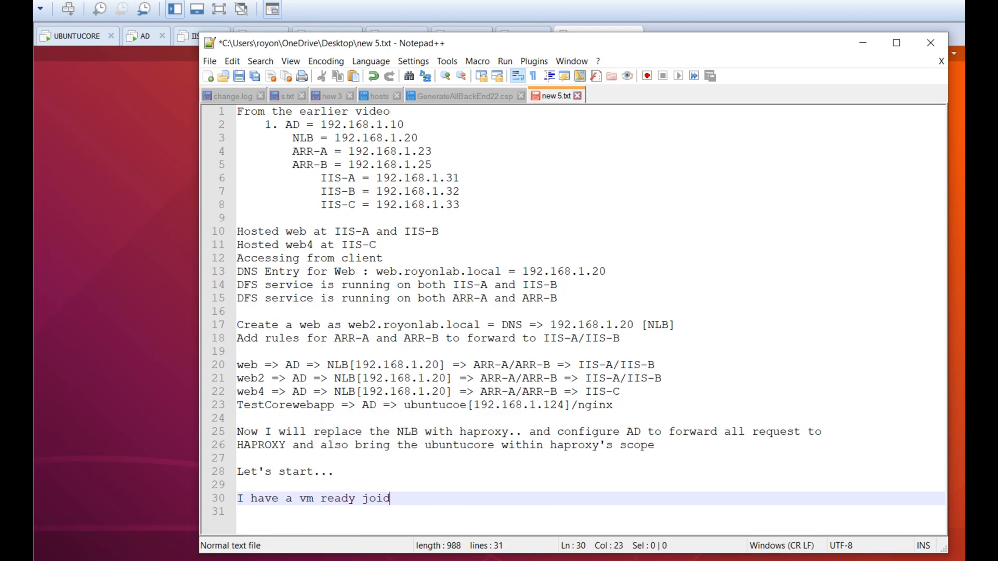
type("s it.. now wi")
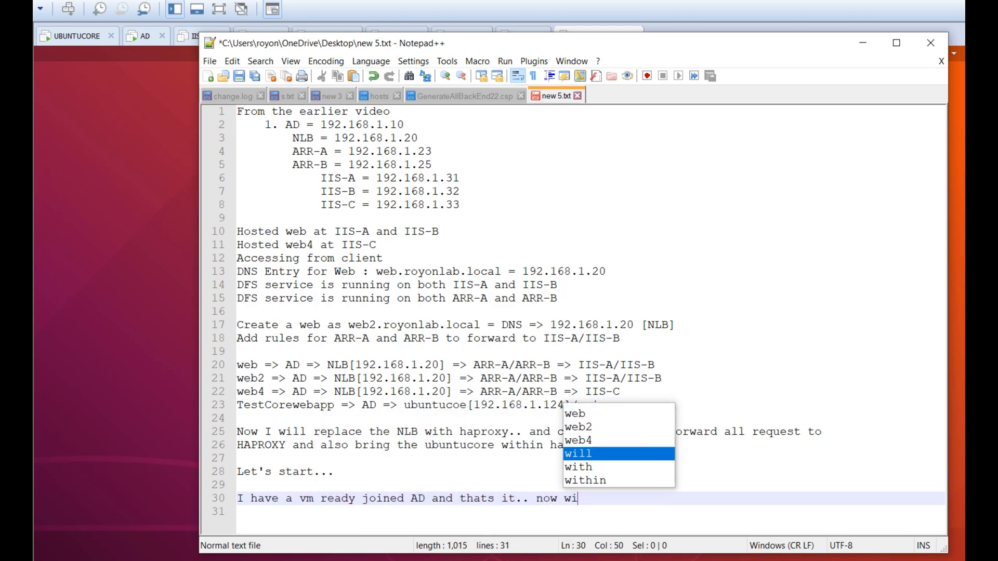
type("ll install haproxy and will configure..")
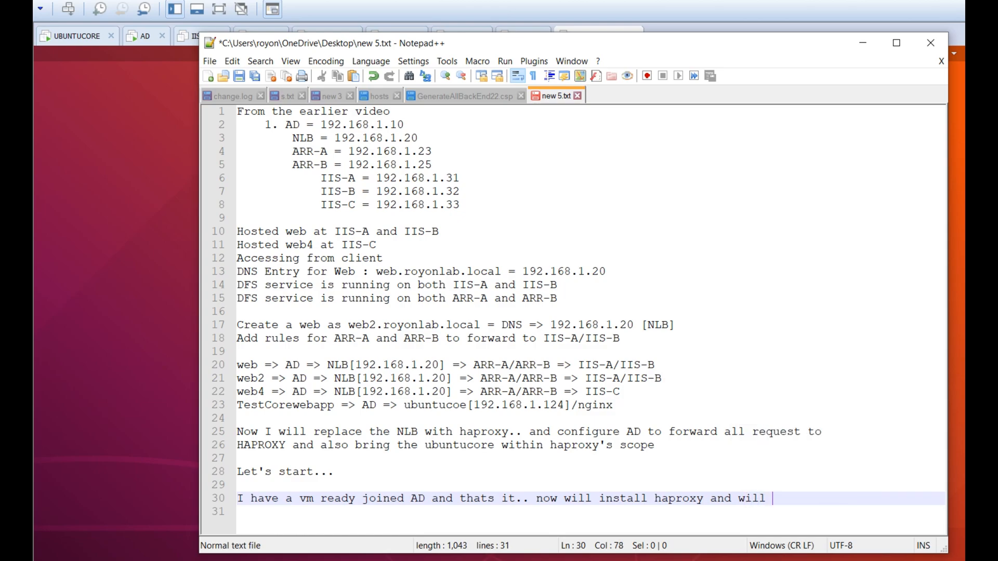
key("Return")
key("Return")
key("Up")
scroll(585, 319, "down", 1)
key("ctrl+s")
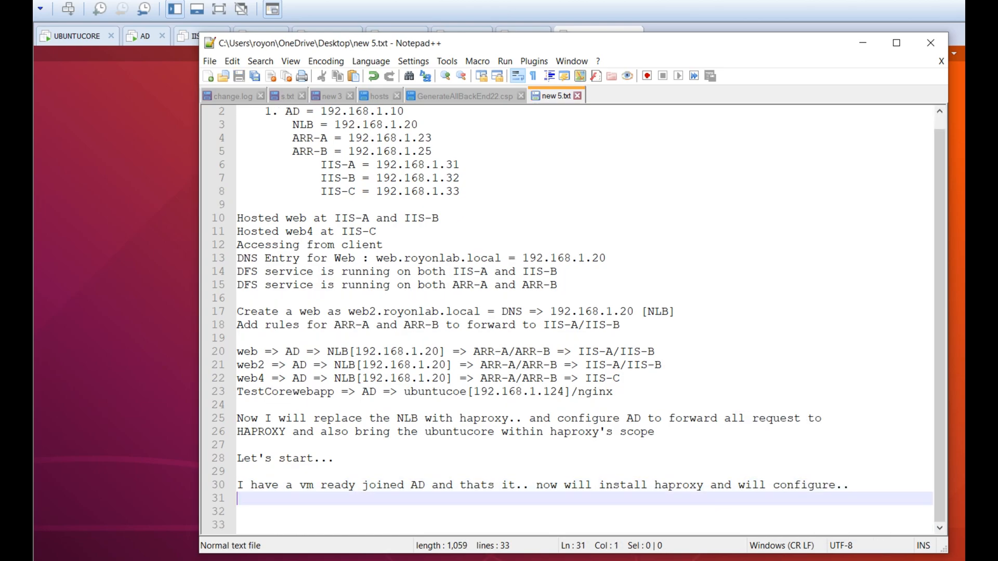
Switch to the Ubuntu proxy VM and unlock it with the account password
key("alt+Tab")
key("Return")
type("********")
key("Return")
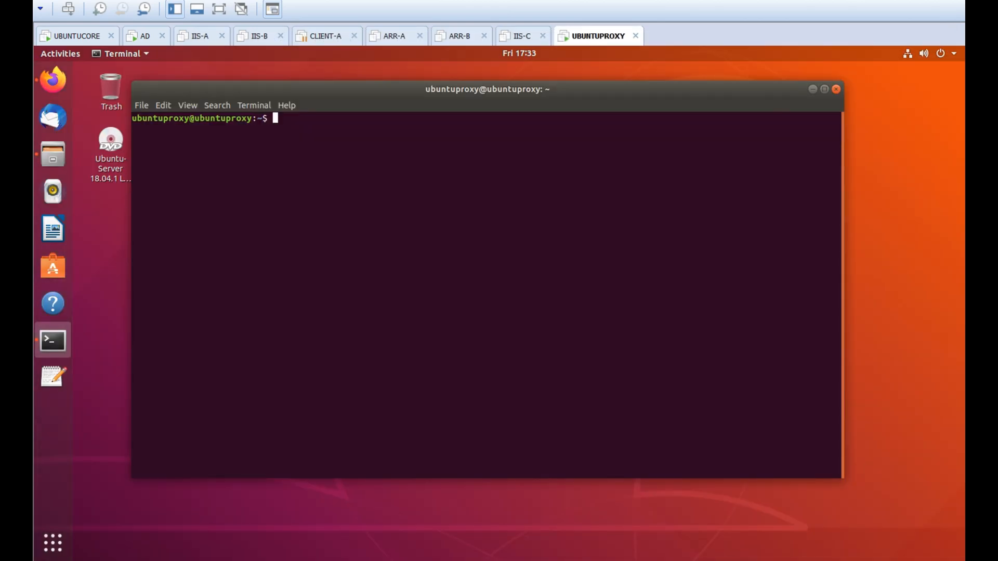
Run 'sudo apt-get install haproxy' and add 'the basic of haproxy config file' to the notes
type("sudo apt-get install ha")
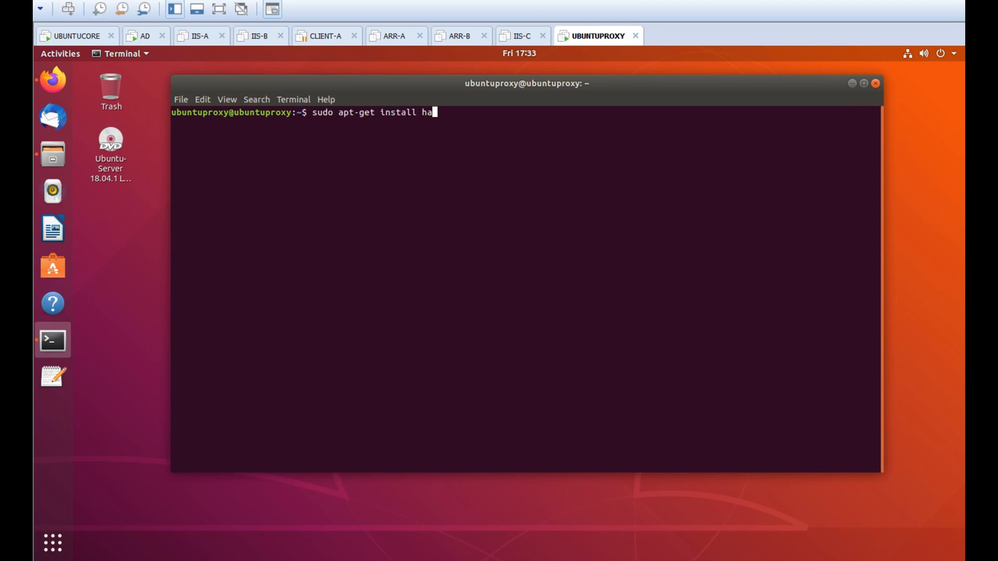
type("proxy")
key("Return")
key("Return")
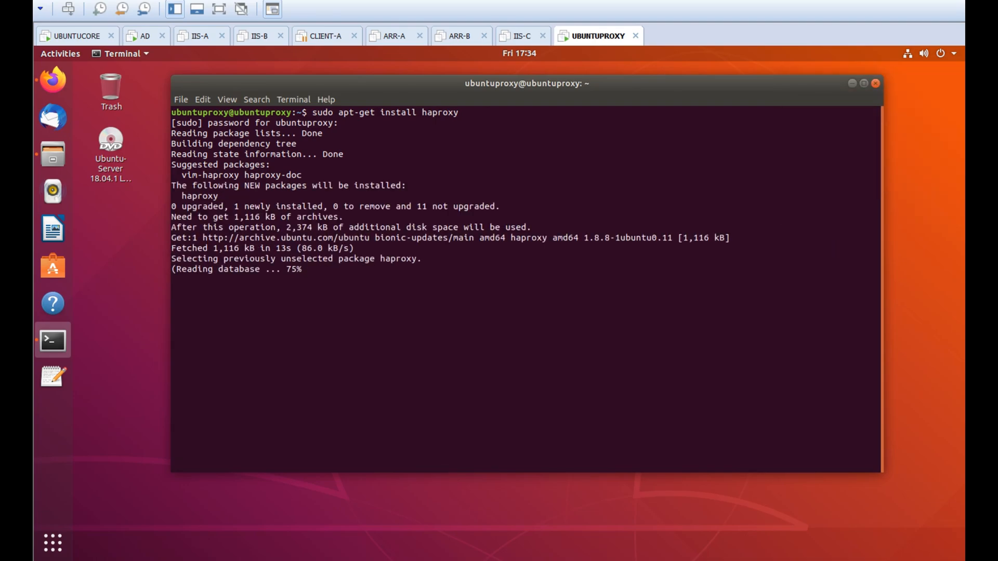
key("alt+Tab")
key("Return")
key("Return")
key("Up")
key("Up")
type("the basi")
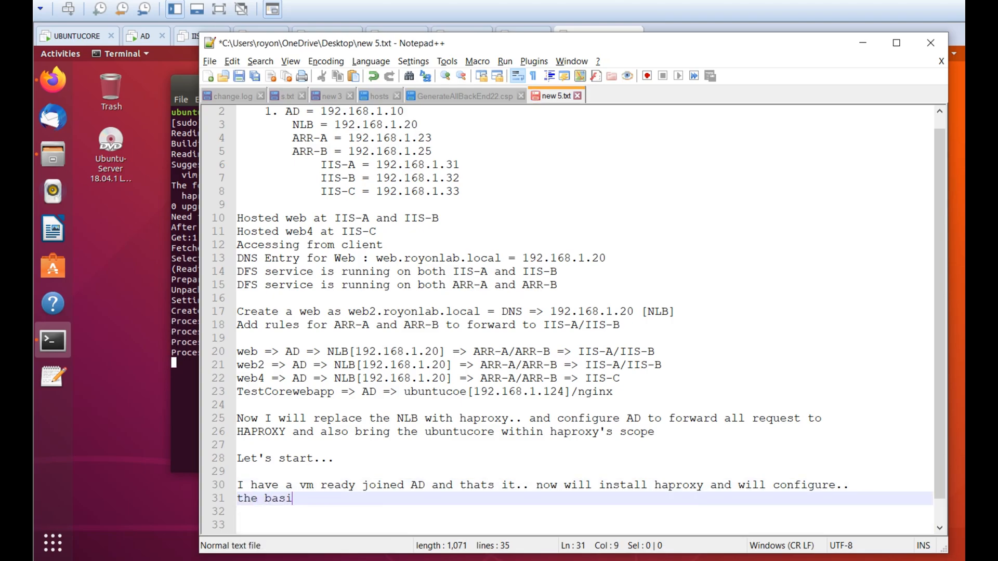
type("c of haproxy config file:")
key("Return")
key("Return")
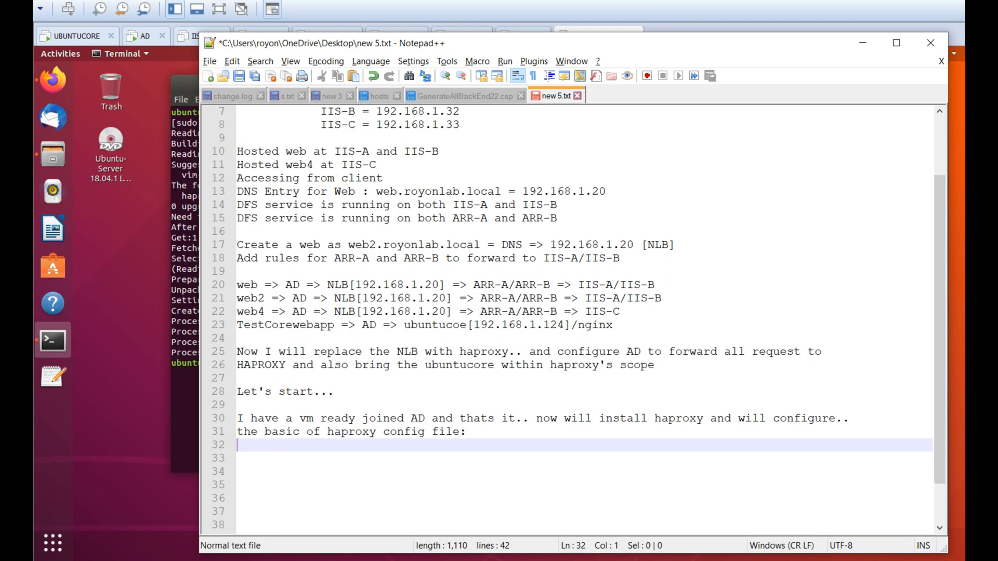
key("alt+Tab")
Check HAProxy with 'sudo systemctl status haproxy.service', then clear the terminal
type("sudo systemctl status haproxy.service")
key("Return")
key("ctrl+l")
Open /etc/haproxy/haproxy.cfg in nano with sudo and scroll through it
type("sudo nano /etc/haproxy/haproxy.cfg")
key("Return")
scroll(525, 286, "down", 3)
scroll(524, 286, "down", 2)
scroll(525, 286, "up", 12)
scroll(524, 286, "down", 12)
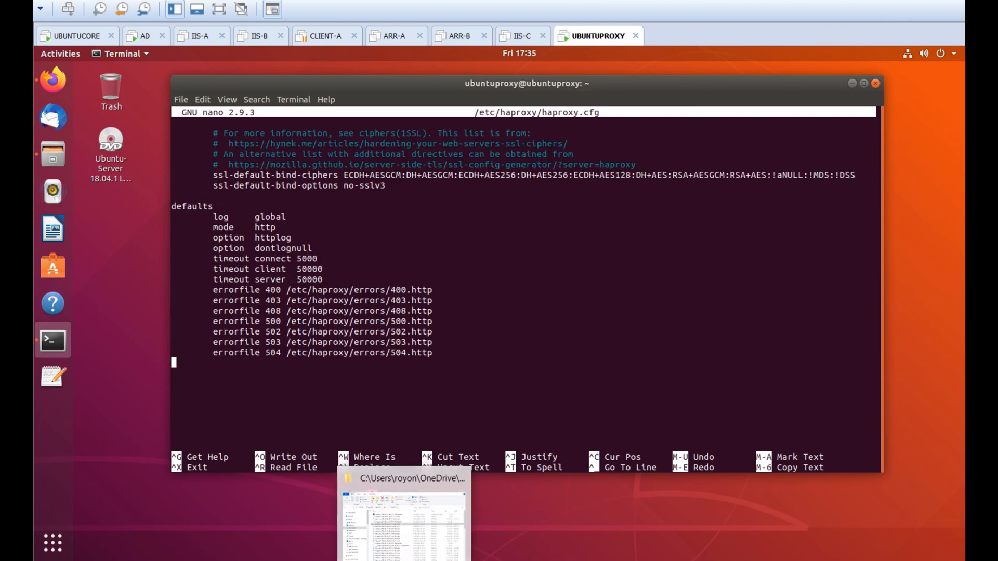
Outline the config sections global, defaults, frontend and backend in the notes
left_click(379, 560)
left_click(363, 434)
key("Down")
key("Return")
type("global")
key("Return")
type("dev")
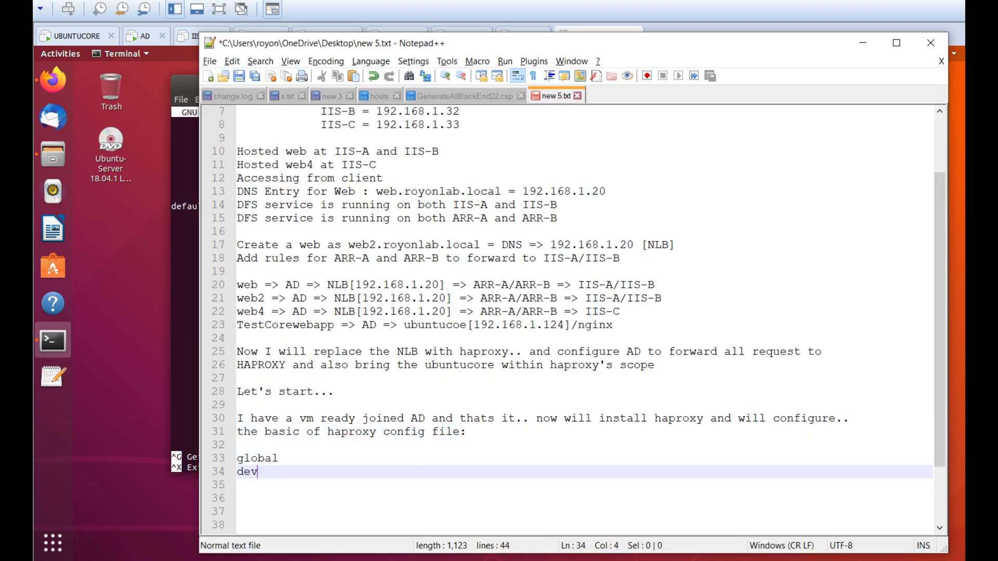
key("BackSpace")
type("faul")
key("Return")
type("frontend")
key("Return")
type("backend")
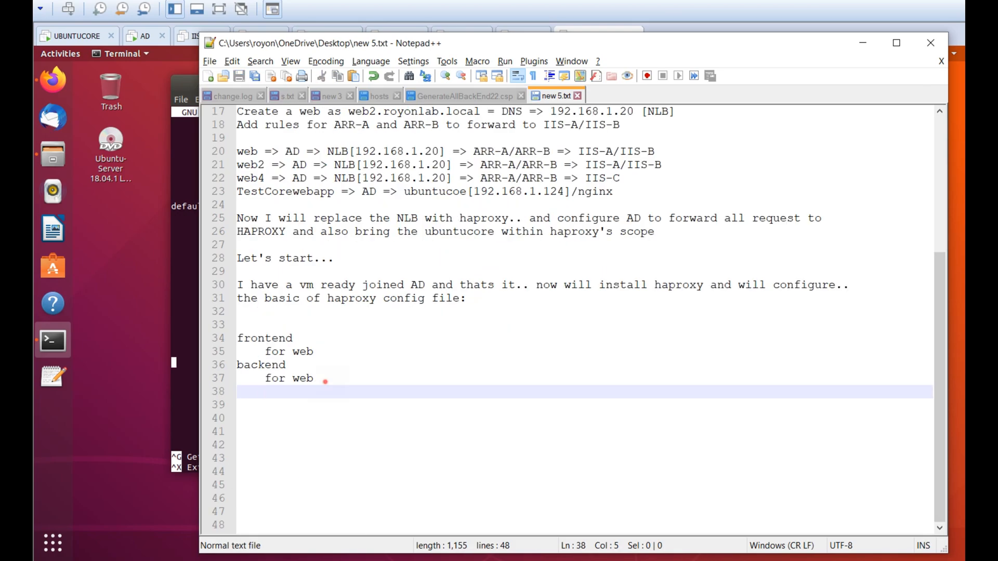
left_click_drag(325, 381, 237, 339)
Add frontend htt_in: mode http, httplog, bind 0.0.0.0:80, forwardfor, maxconn/fullconn 1000, web.royonlab.local acl
key("alt+Tab")
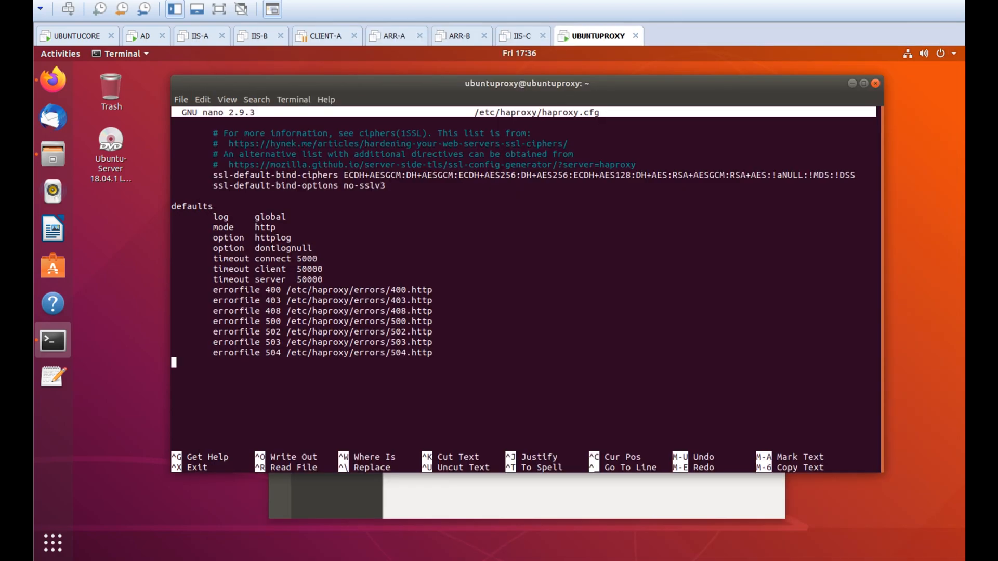
key("Return")
type("front")
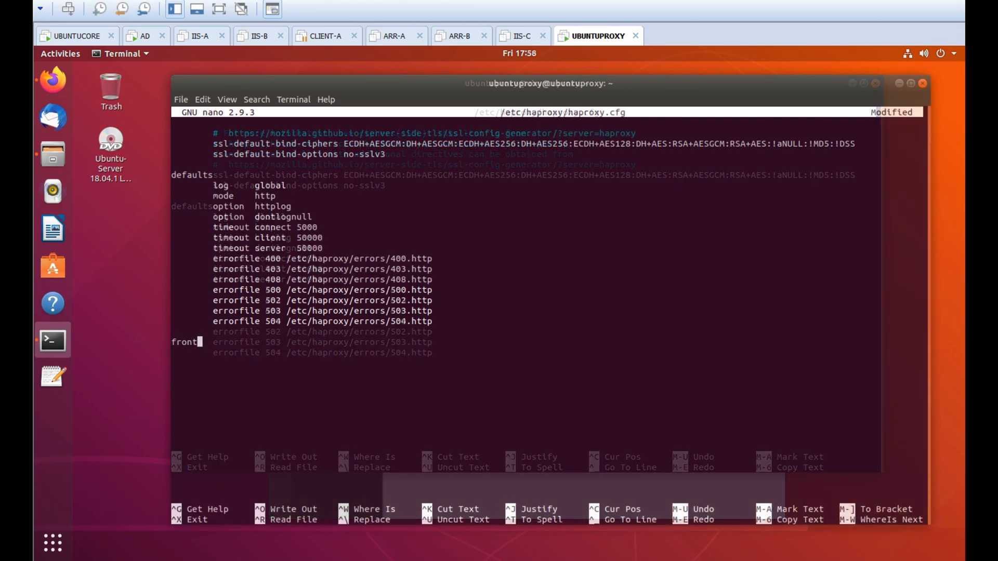
type("end htt_in")
key("Return")
key("Tab")
type("mode http")
key("Return")
key("Tab")
type("option httplog \tbind ")
type("0.0.0")
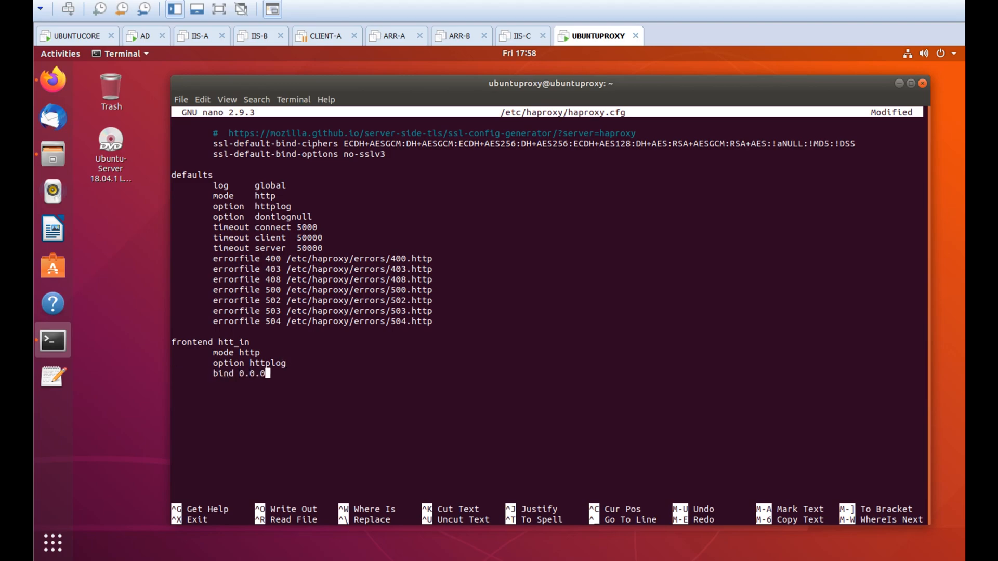
type(".0:80 \toption forwardfor")
key("Return")
type("maxconn 1000 fullco")
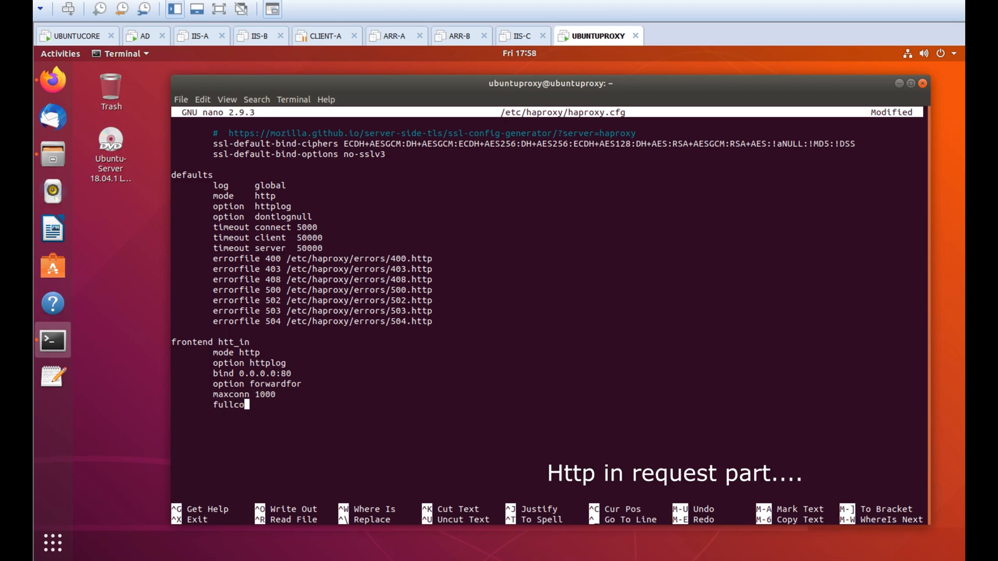
type("nn 1000 #this is the part where acl goes")
key("Tab")
type("acl host_webser")
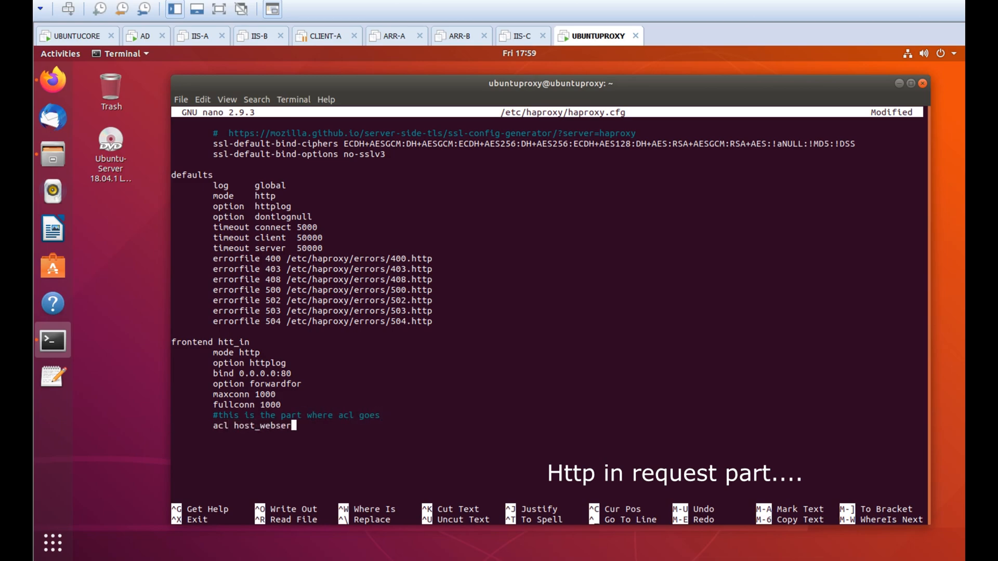
type("ver_webdefault hdr(host) -i web.ro")
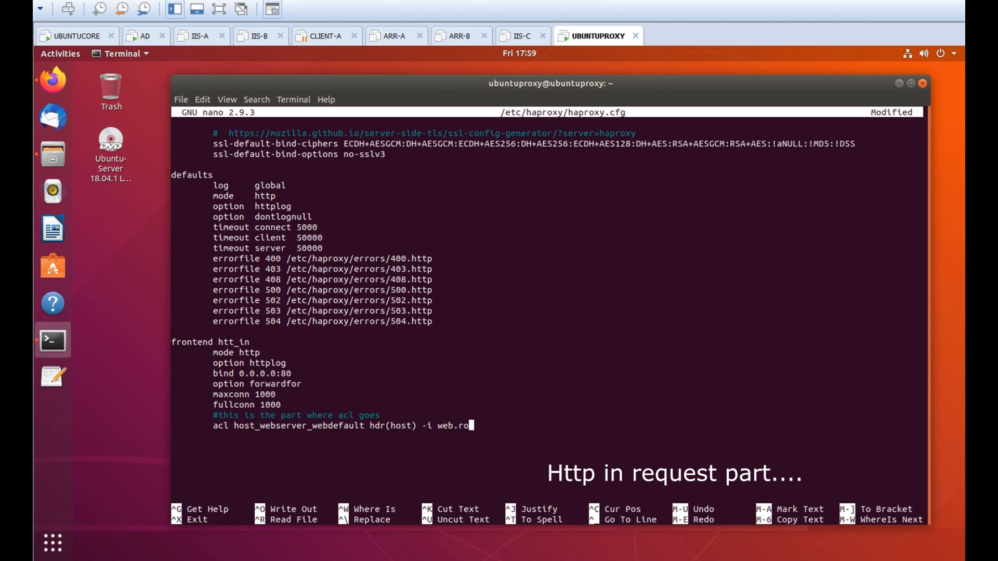
type("yonla.ab.local")
type("use_backe")
type("nd backend_webserver_webdefault if")
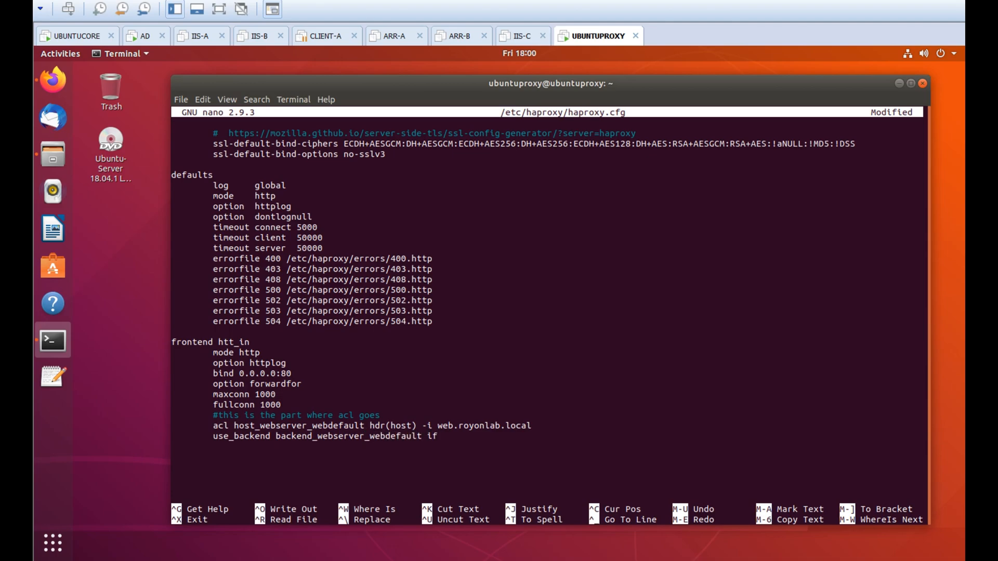
type("bserver_webdefault")
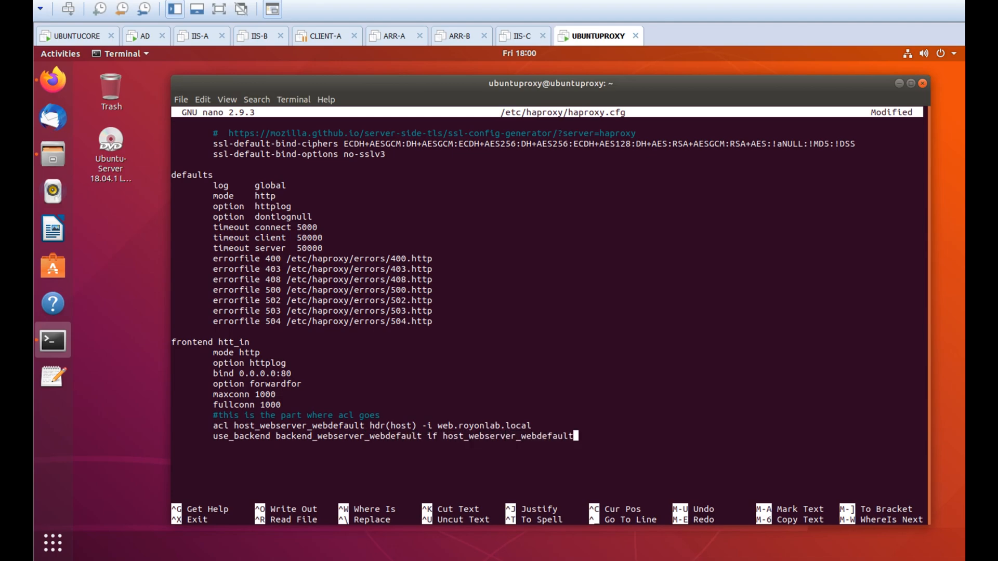
type("backend backend_webserver")
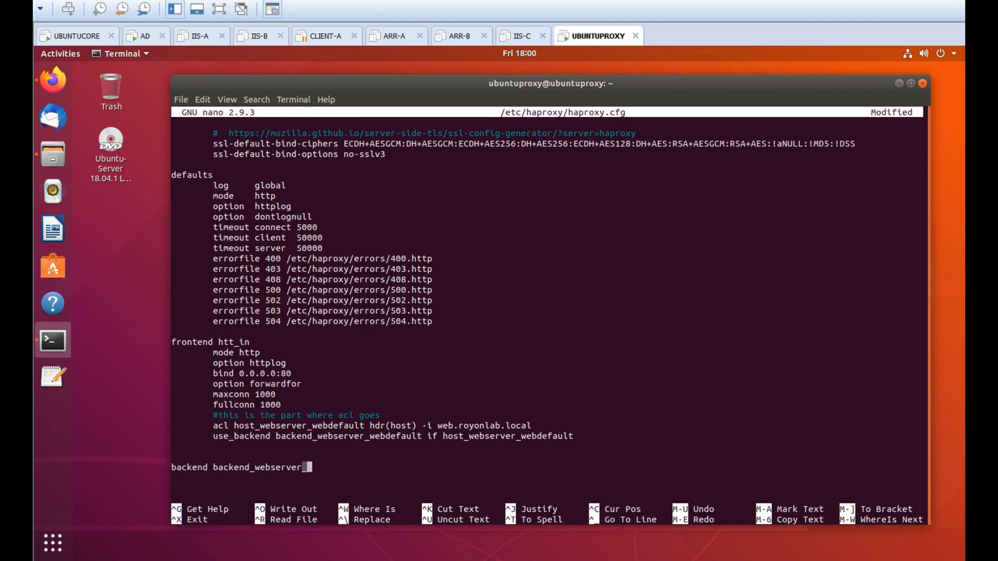
type("_webdefaultmode http")
Give the backend maxconn 1000 and balance roundrobin
key("Return")
key("Tab")
type("maxconn 1000")
key("Return")
key("Tab")
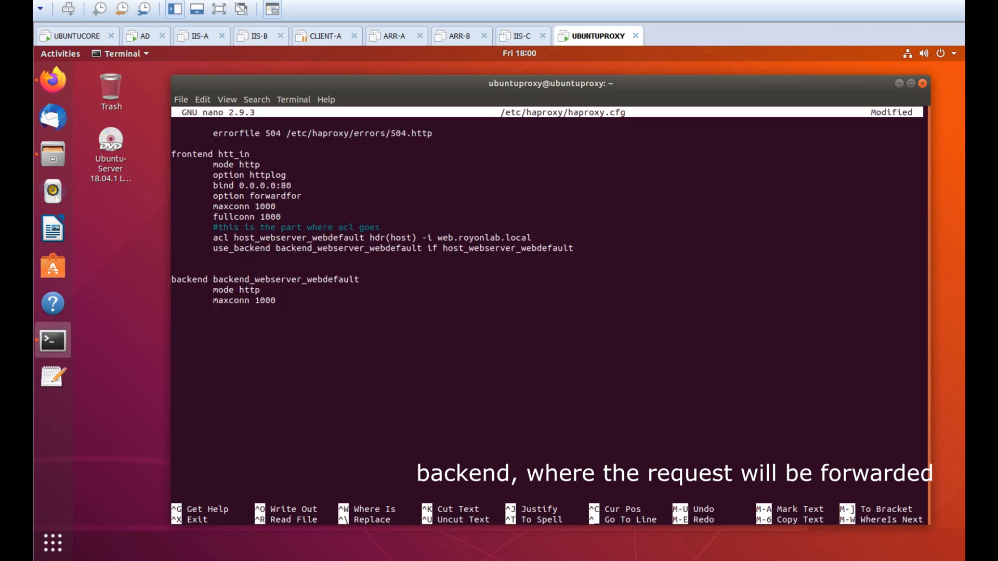
type("balance roundrobin")
Set backend timeouts queue 120s, client 1h, server 2h, plus option forwardfor
key("Return")
key("Tab")
type("timeout queue 120s")
key("Return")
key("Tab")
type("timeout client 1h")
key("Return")
key("Tab")
type("timeout server 2h")
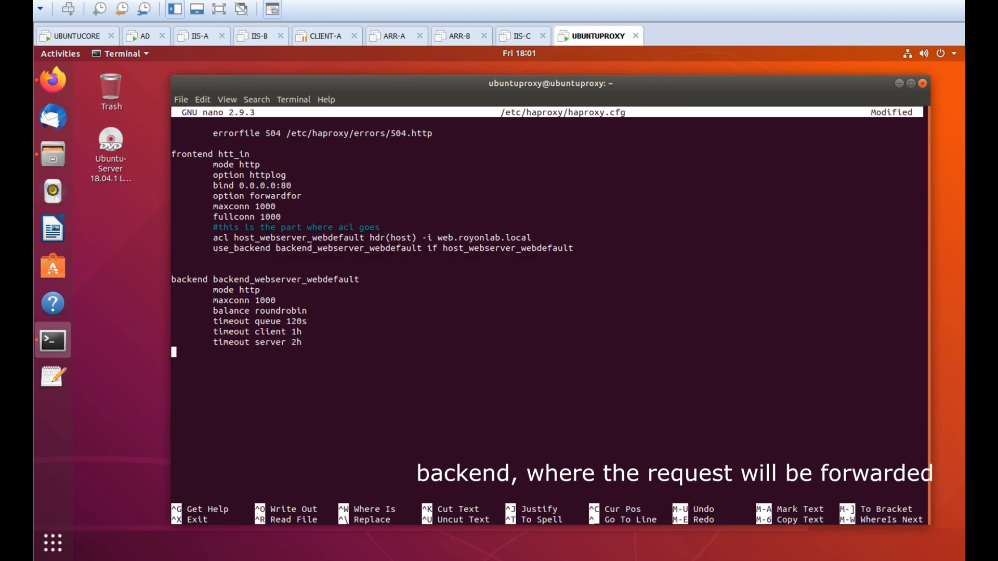
type(" option forwardfor")
Add servers arr-a 192.168.1.23:80 and arr-b 192.168.1.25:80 with check and maxconn 1000
key("Return")
key("Tab")
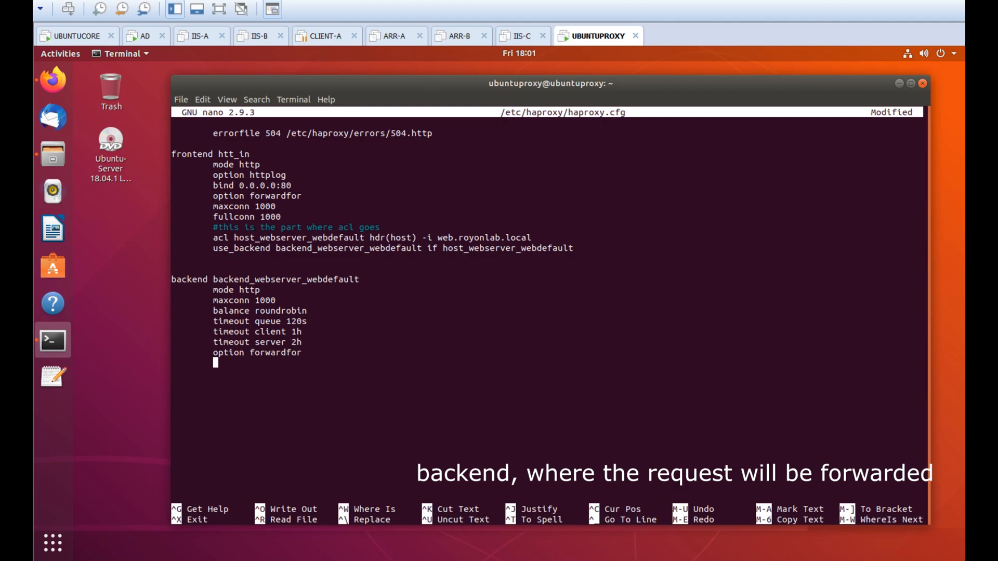
type("#here ")
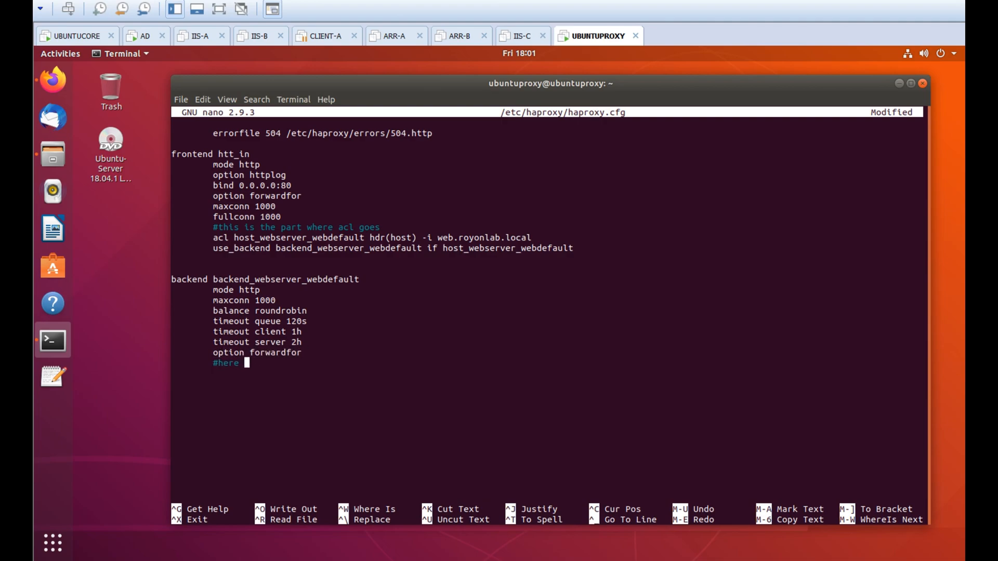
type("going to sp")
type("ecify the servers")
type("server arr-a ")
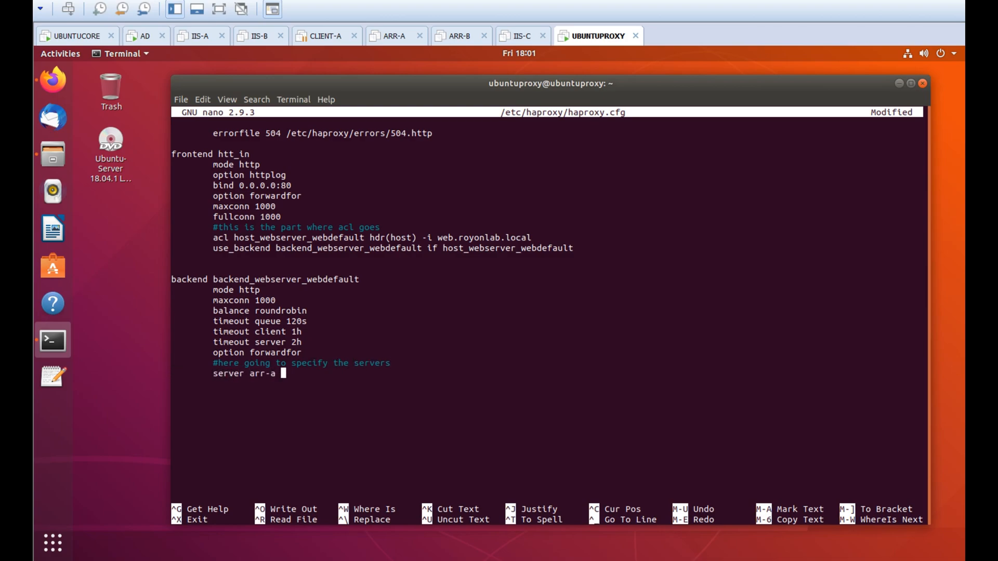
type("192.168.1.2")
key("alt+Tab")
scroll(572, 318, "up", 4)
key("alt+Tab")
type("3:80 check maxconn 1000")
key("Return")
key("Tab")
type("server arr-b 192.168.1.25:80 check maxconn 1000")
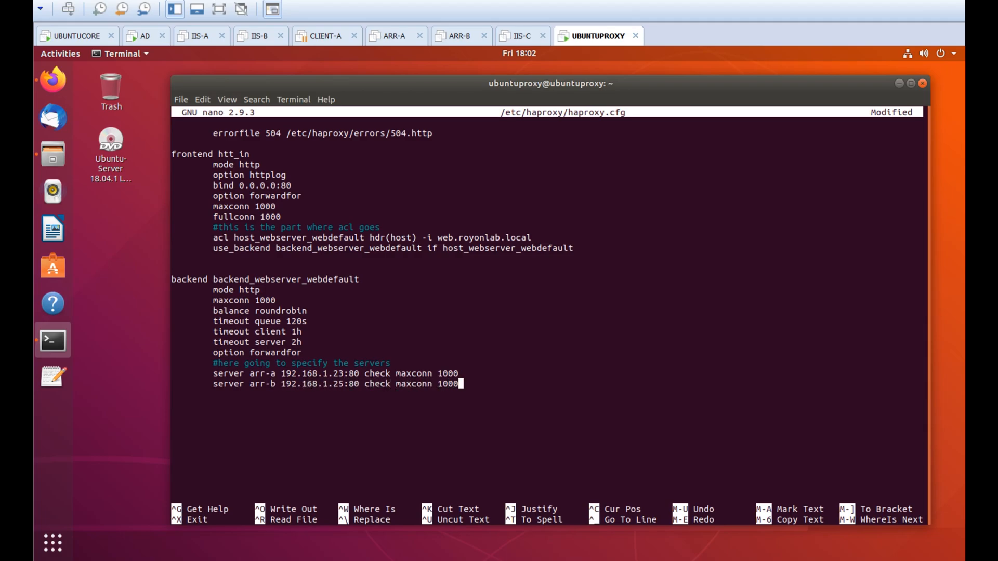
Save a 'stats – for monitoring' note, then begin the listen stats section in the config
key("alt+Tab")
key("Return")
key("BackSpace")
type("stats")
key("Return")
key("Tab")
type("for monitoring")
key("Return")
key("ctrl+s")
key("alt+Tab")
type("sisten stats")
Bind stats to *:1936 with stats enable, hide-version and refresh 30s
key("Return")
key("Tab")
type("bind *:1936 #default")
key("Left")
key("Left")
key("Left")
key("Left")
key("Left")
key("Left")
key("Left")
key("BackSpace")
key("Delete")
key("Return")
key("Tab")
type("stats enable")
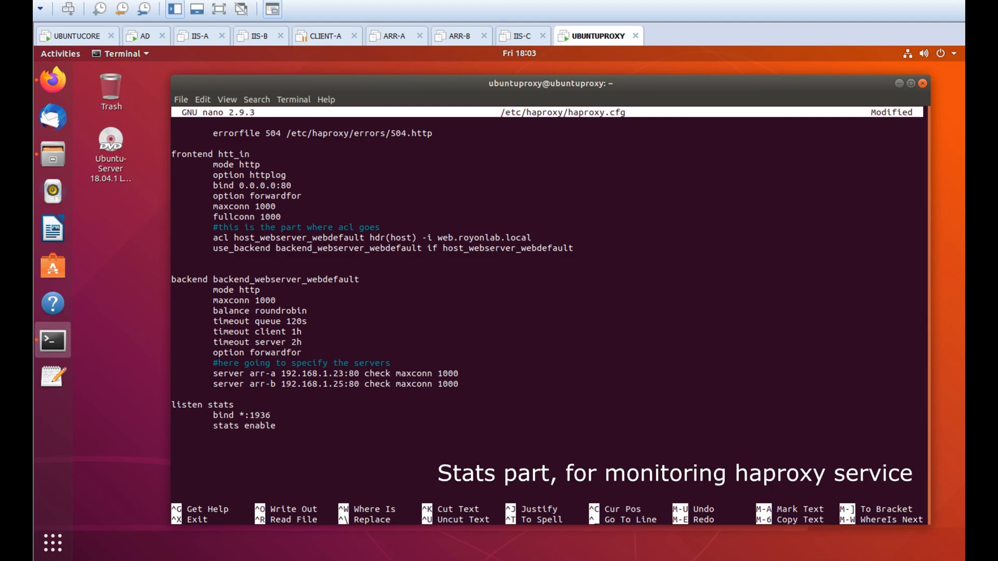
type("         stats hide-version         stats refresh 30s")
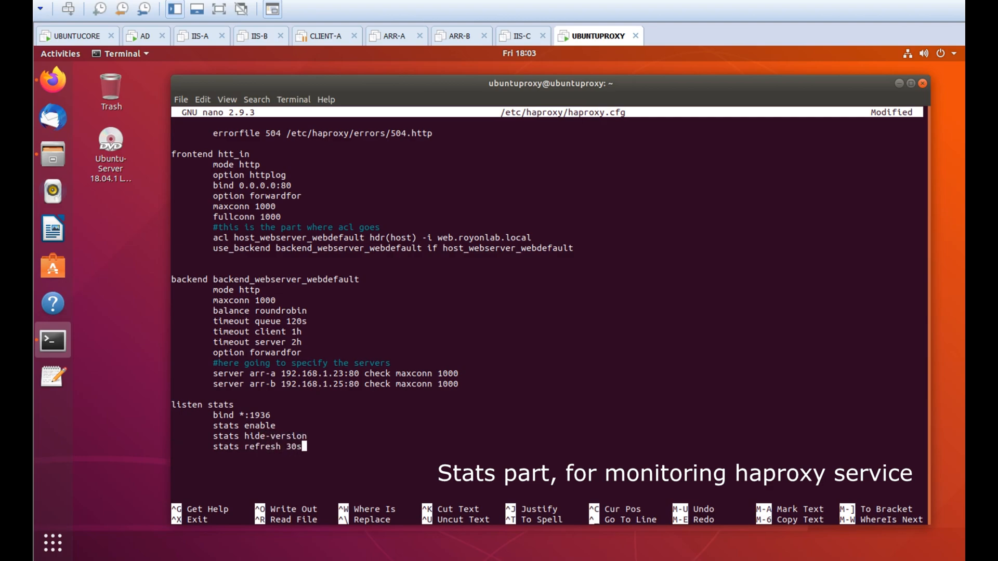
Add stats show-node, a stats admin login, and stats uri /stats
key("Return")
key("Tab")
type("stats show-node")
key("Return")
key("Tab")
type("stats auth appadmin:Asdf1234")
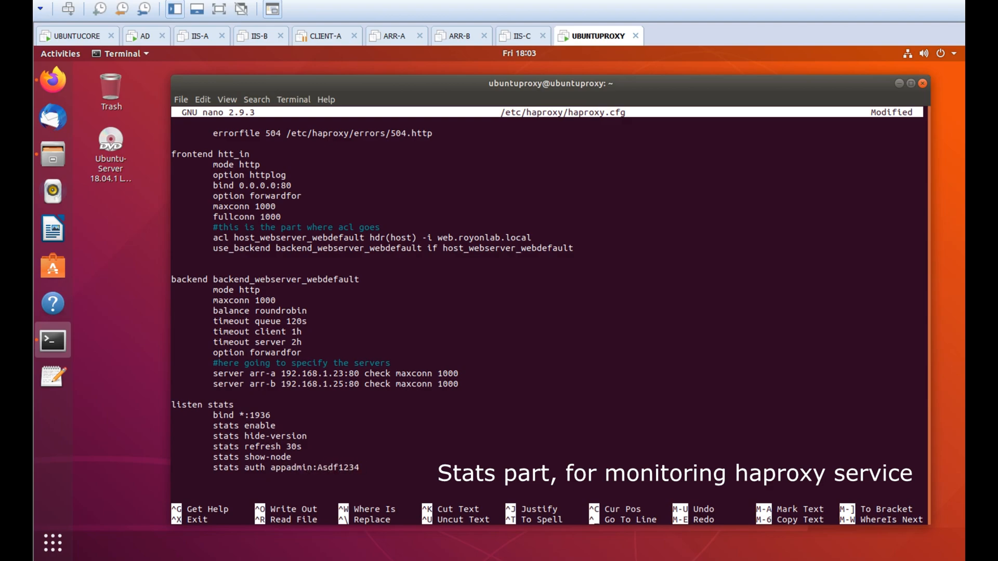
key("Return")
key("Tab")
type("stats uri /stats")
Go to the misspelled frontend name, then save haproxy.cfg and exit nano
key("Up")
key("Up")
key("Up")
key("Up")
key("Up")
key("Up")
key("Up")
key("Up")
key("Up")
key("Up")
key("Up")
key("Up")
key("Up")
key("Up")
key("Up")
key("Up")
key("Up")
key("Up")
key("Up")
key("Up")
key("Down")
key("Up")
key("Left")
key("Left")
key("Left")
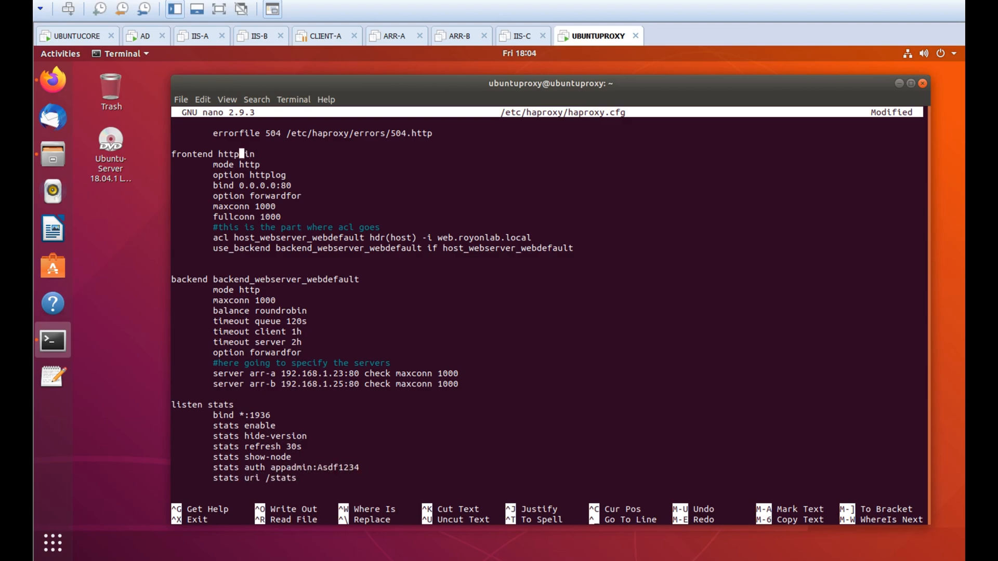
key("ctrl+x")
key("y")
key("Return")
Restart haproxy.service, check its status, and note that web.royonlab.local now routes to ARR
type("sudo system")
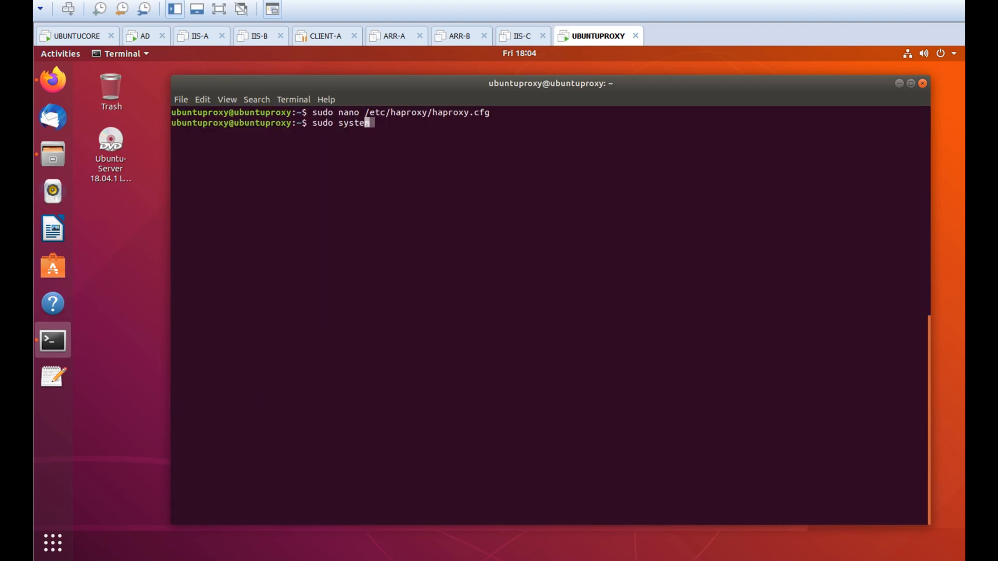
type("ctl restart haproxy.service")
key("Return")
type("sudo systemctl  status haproxy.service")
key("Return")
key("alt+Tab")
type("so our proxy has been configur")
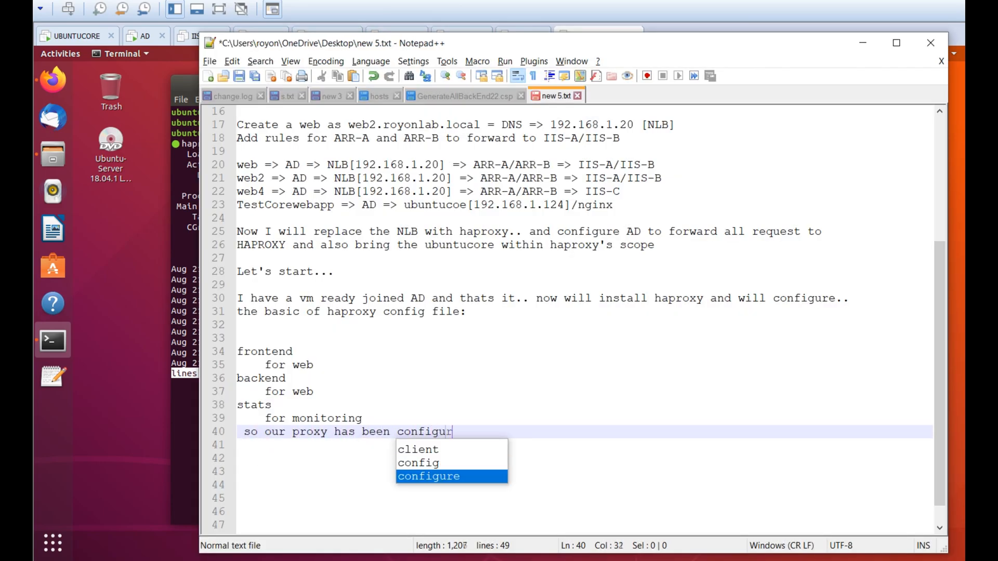
type("ed to route any request for ")
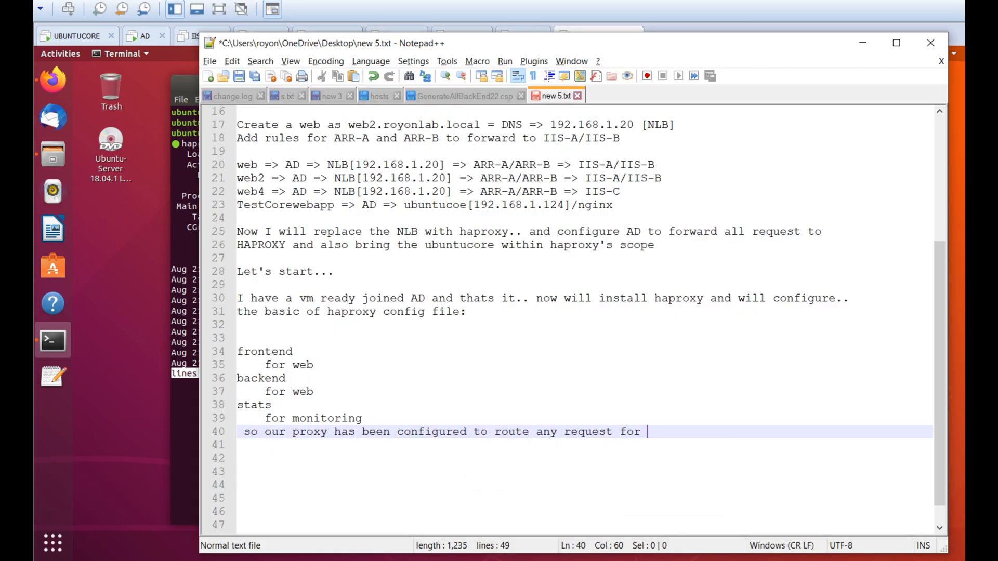
type("\"web.royonlab.local\" to ")
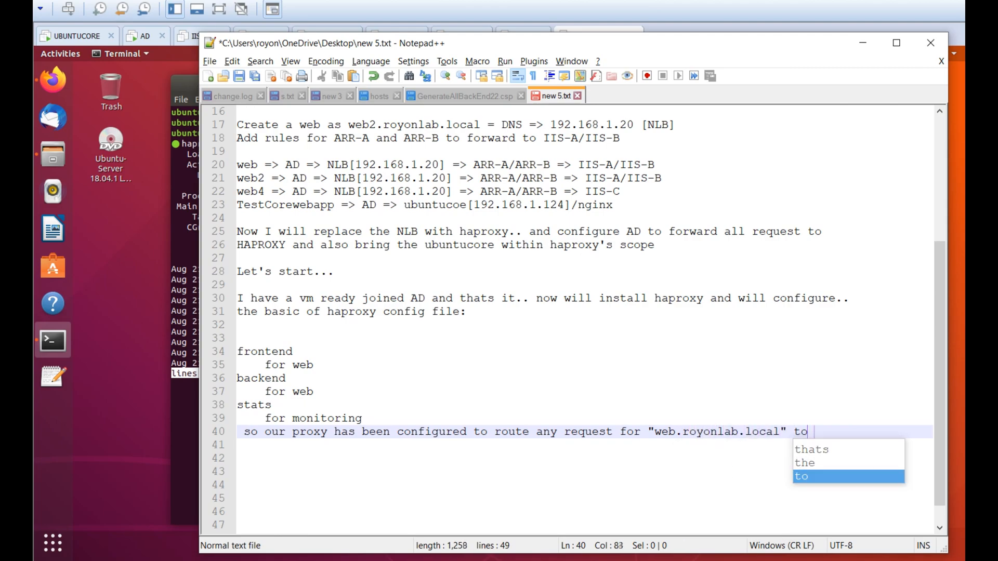
type("arr-a/arr-b")
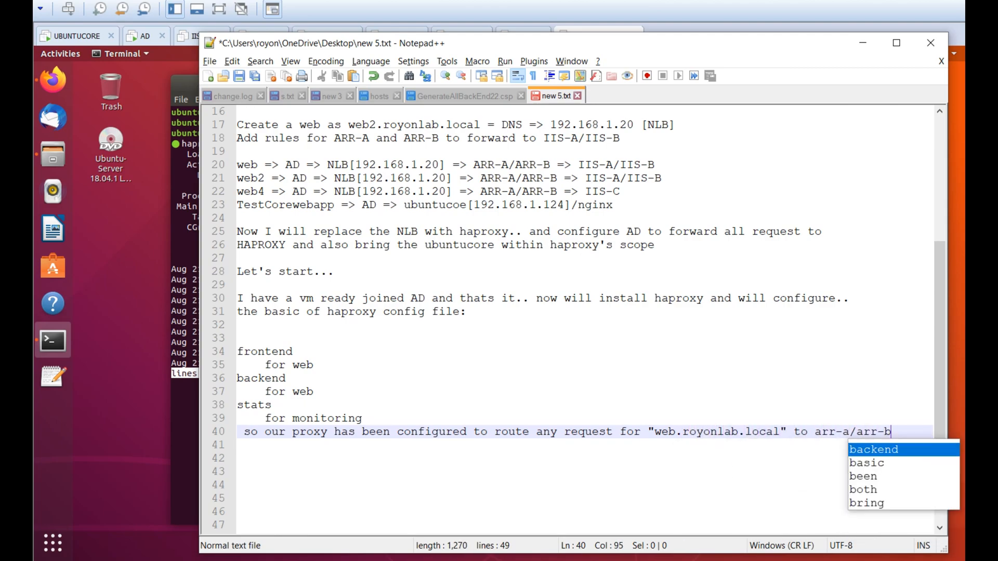
type("ackend on roundrobin basis")
Note forwarding web.royonlab.local to the new haproxy server, then quit the status pager and clear the terminal
key("Return")
key("Return")
type("now forward from ")
type("web.royonlab.local to")
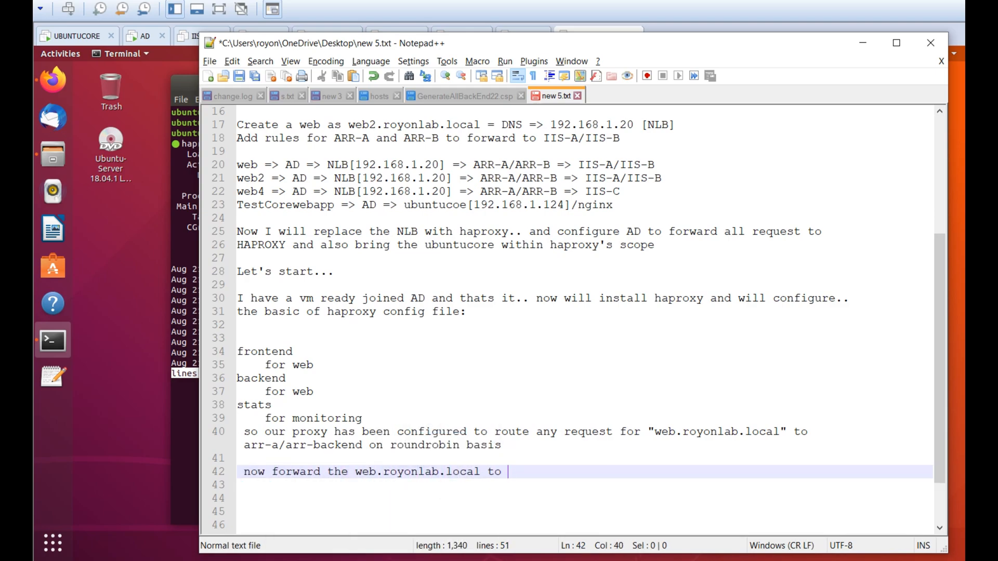
key("alt+Tab")
key("alt+Tab")
type("to our new haproxy server []")
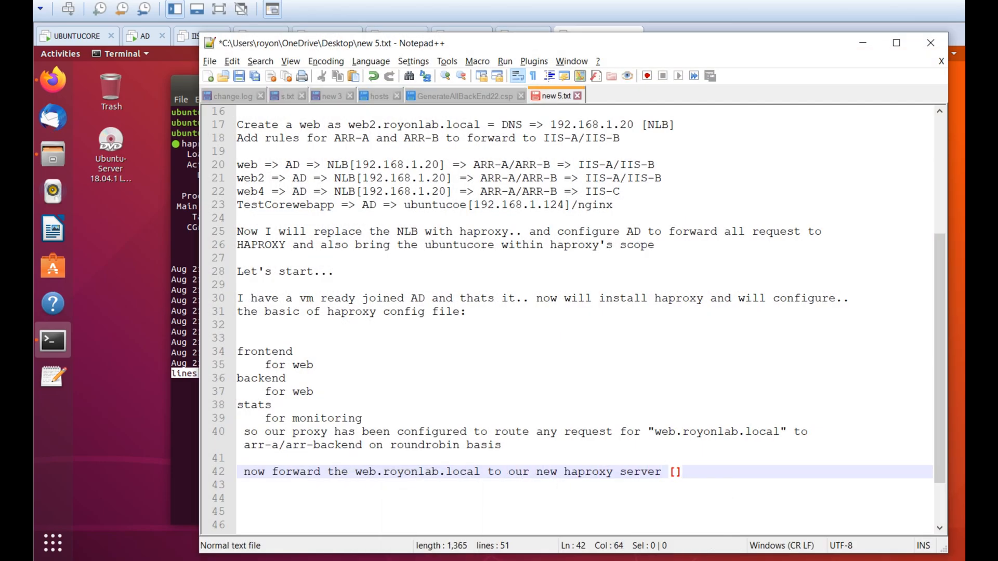
key("alt+Tab")
key("q")
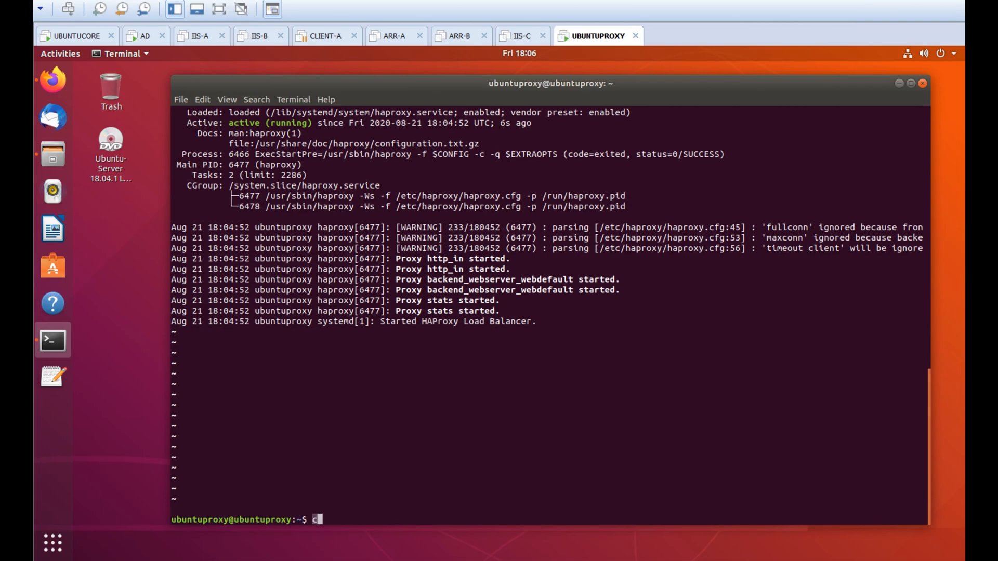
key("ctrl+l")
Change the web host record's IP from 192.168.1.20 to 192.168.1.125
left_click(145, 36)
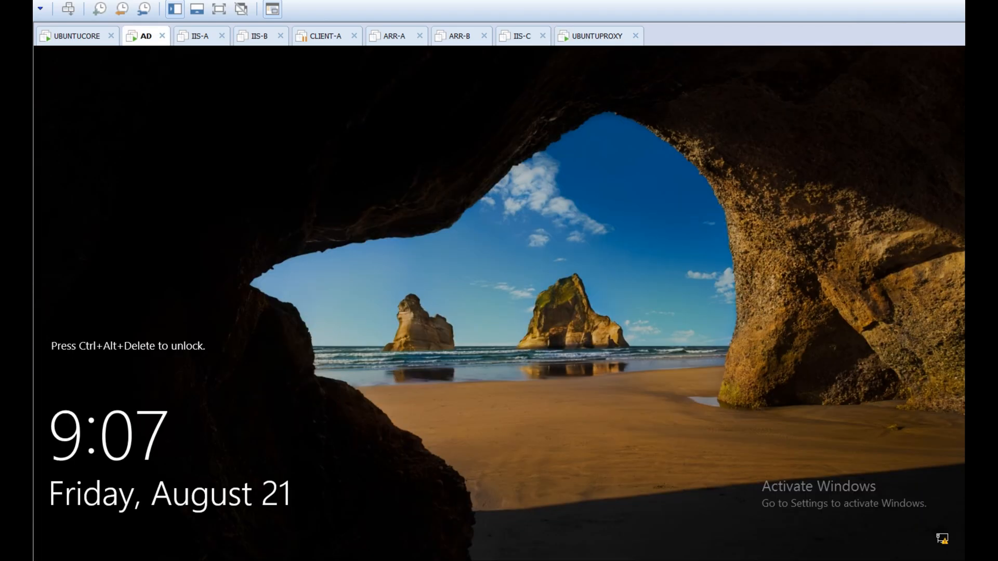
key("ctrl+alt+Insert")
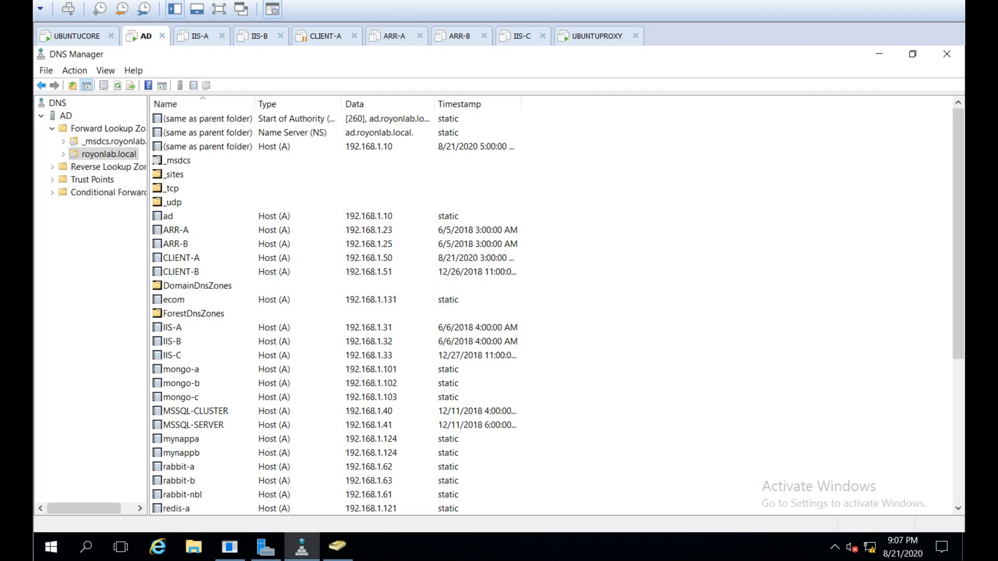
left_click(194, 314)
left_click(197, 285)
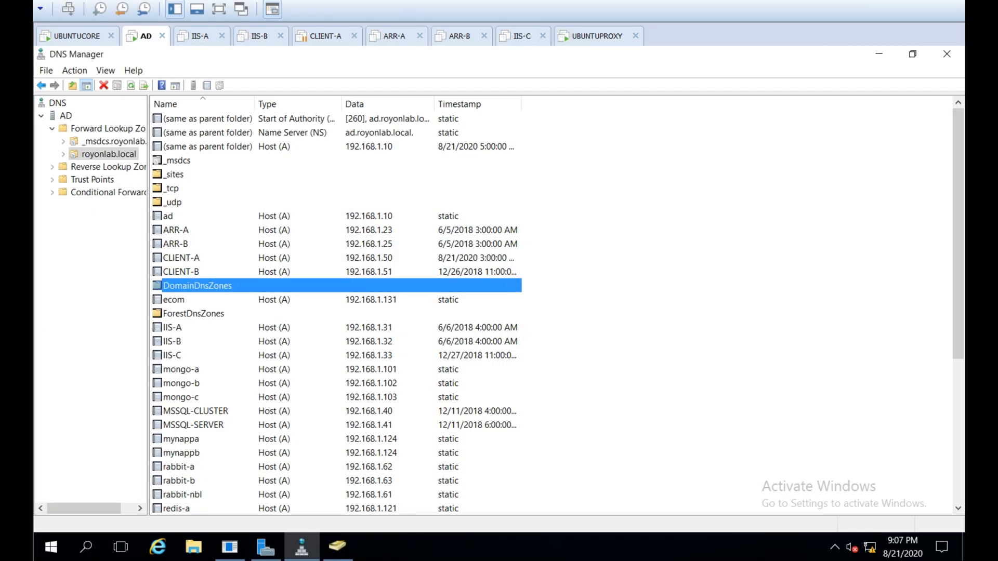
scroll(336, 311, "down", 6)
double_click(172, 453)
left_click(415, 265)
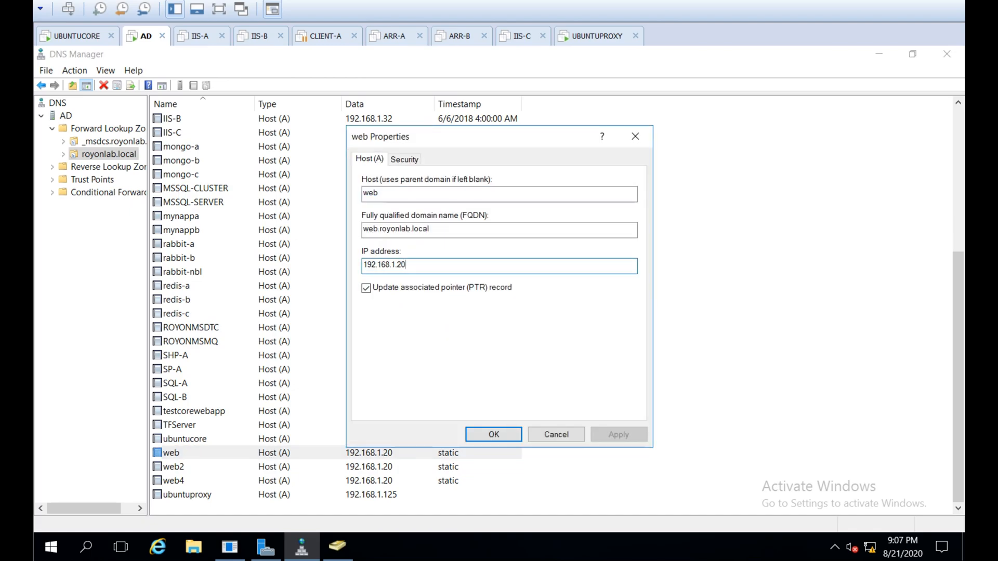
type("125")
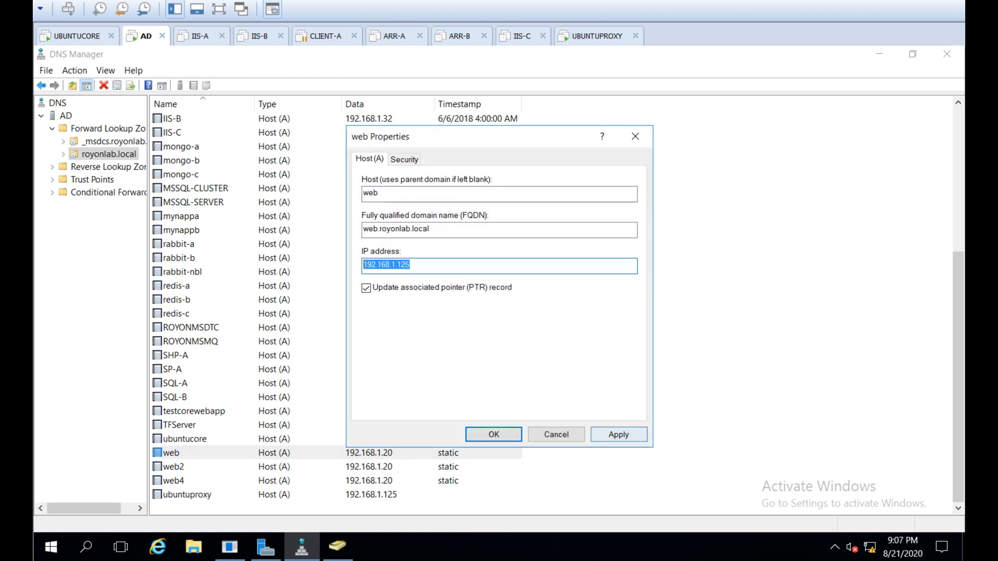
key("Return")
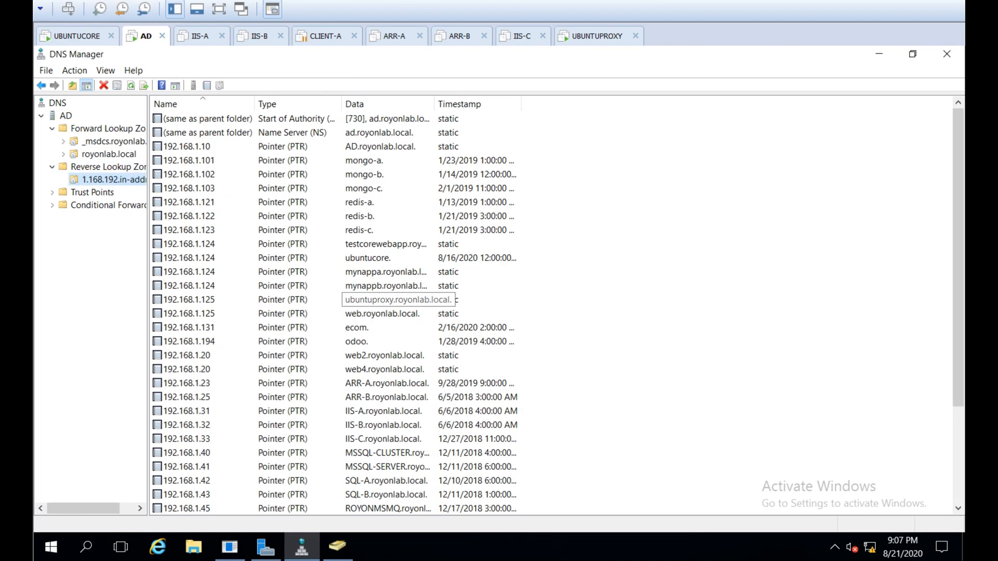
Sort the reverse zone by data and inspect the web.royonlab.local PTR record
left_click(364, 104)
left_click(364, 104)
double_click(382, 147)
left_click(555, 434)
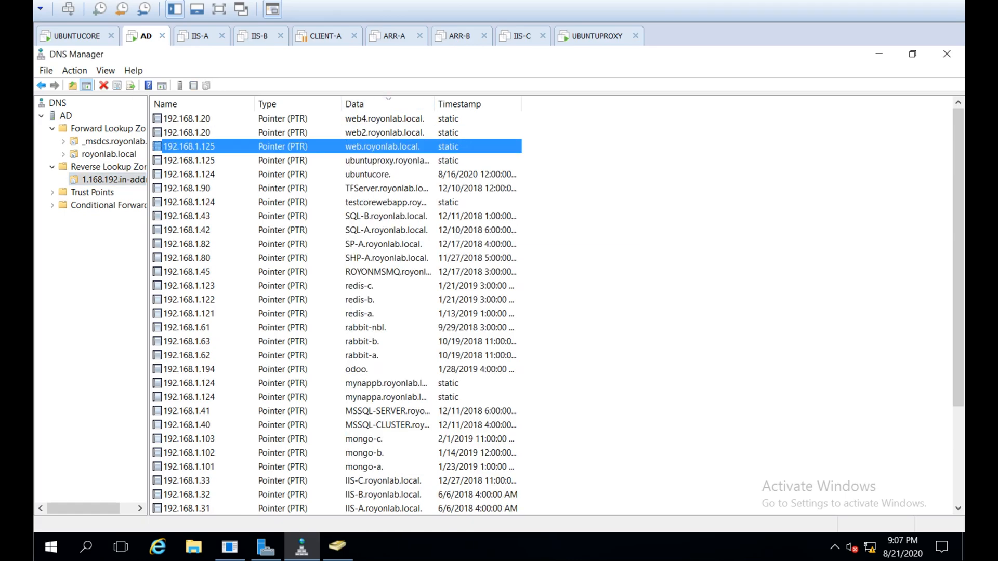
left_click(391, 34)
Power on ARR-A and ARR-B and add 192.168.1.125 between the note's brackets
left_click(166, 89)
left_click(460, 36)
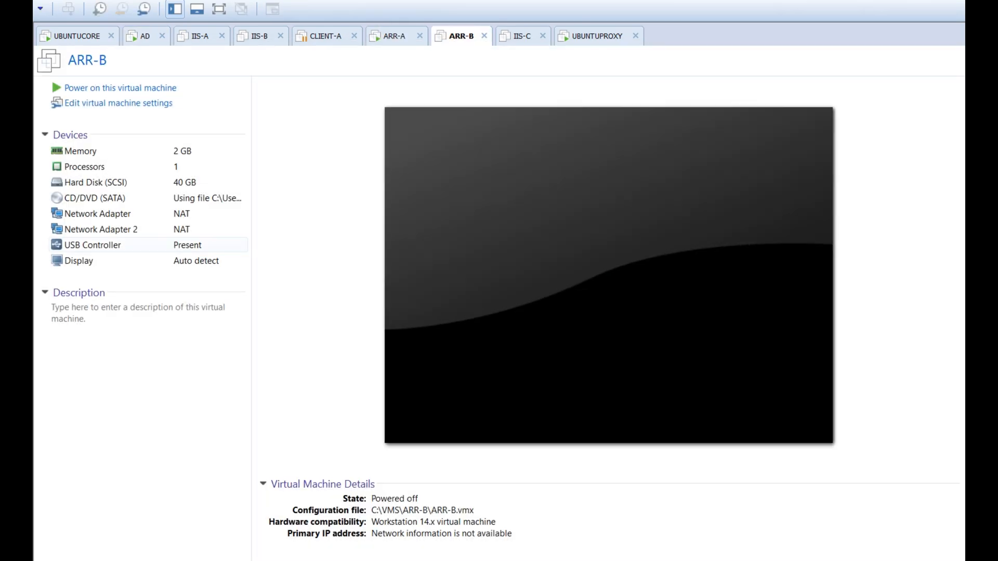
key("ctrl+b")
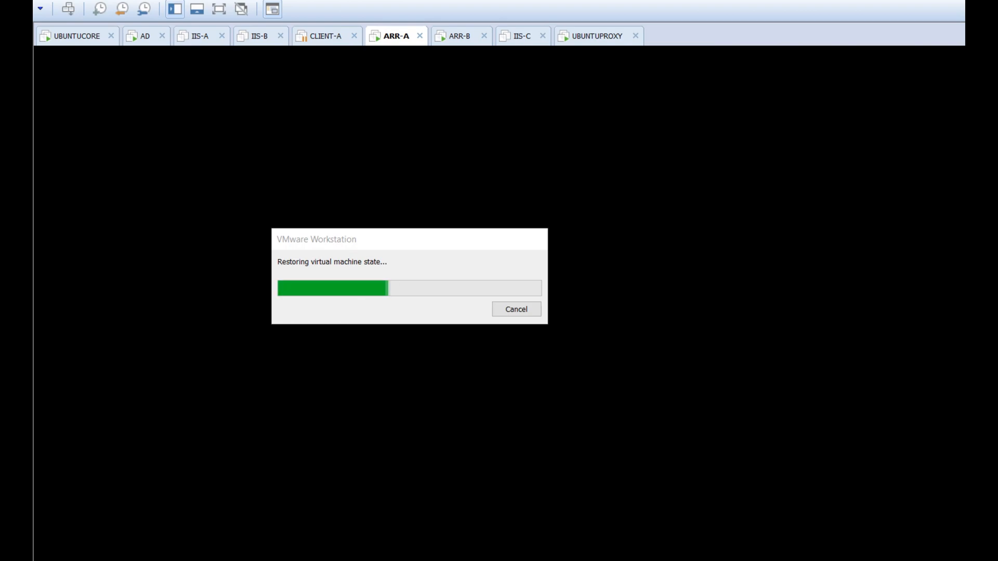
key("alt+Tab")
left_click(675, 472)
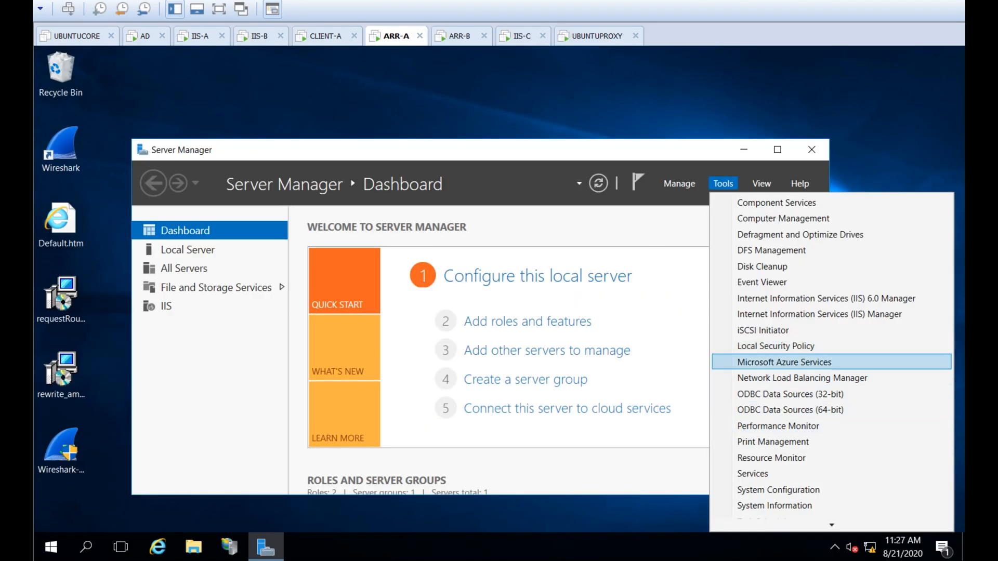
Stop all hosts in the web.royonlab.local NLB cluster
left_click(780, 377)
right_click(116, 141)
right_click(130, 154)
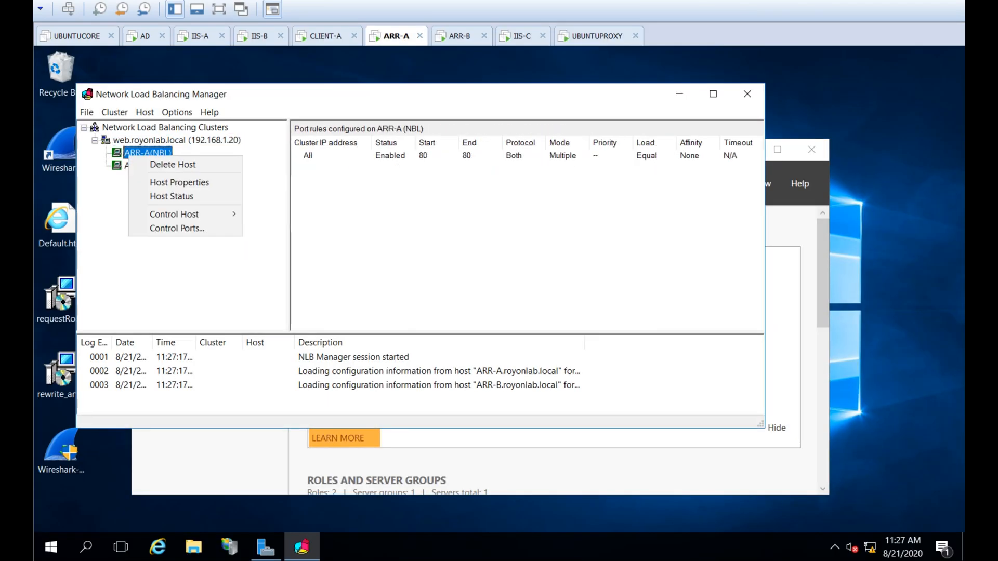
right_click(142, 138)
mouse_move(176, 233)
left_click(301, 248)
left_click(472, 296)
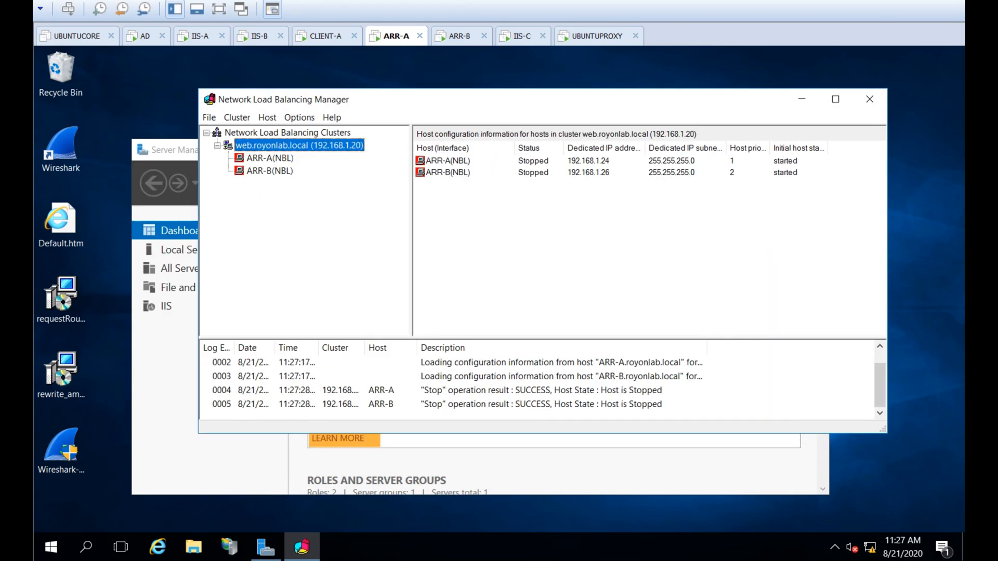
Launch Firefox on CLIENT-A and the proxy machine and log in to the stats page
left_click(321, 37)
double_click(61, 128)
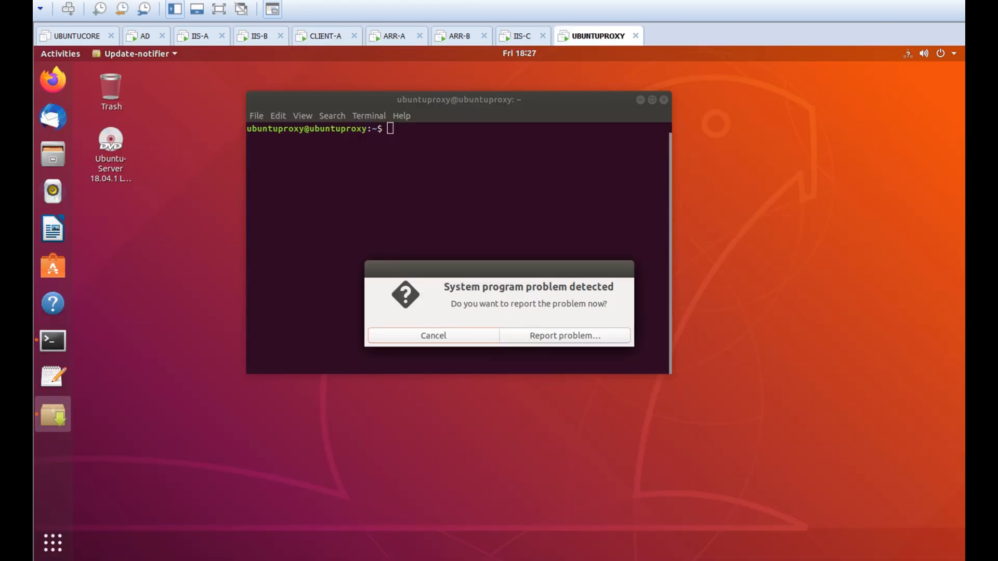
left_click(432, 335)
left_click(53, 80)
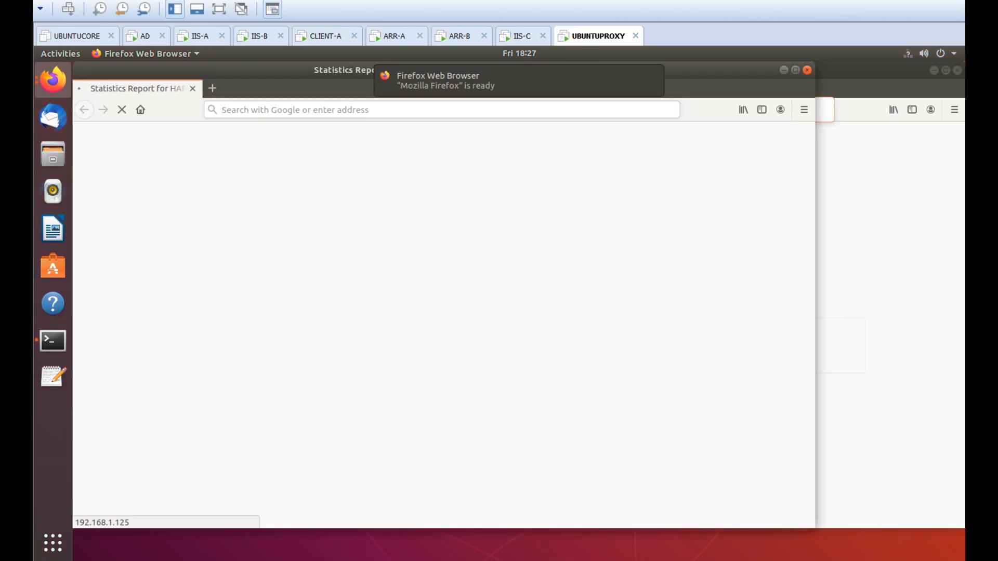
key("Return")
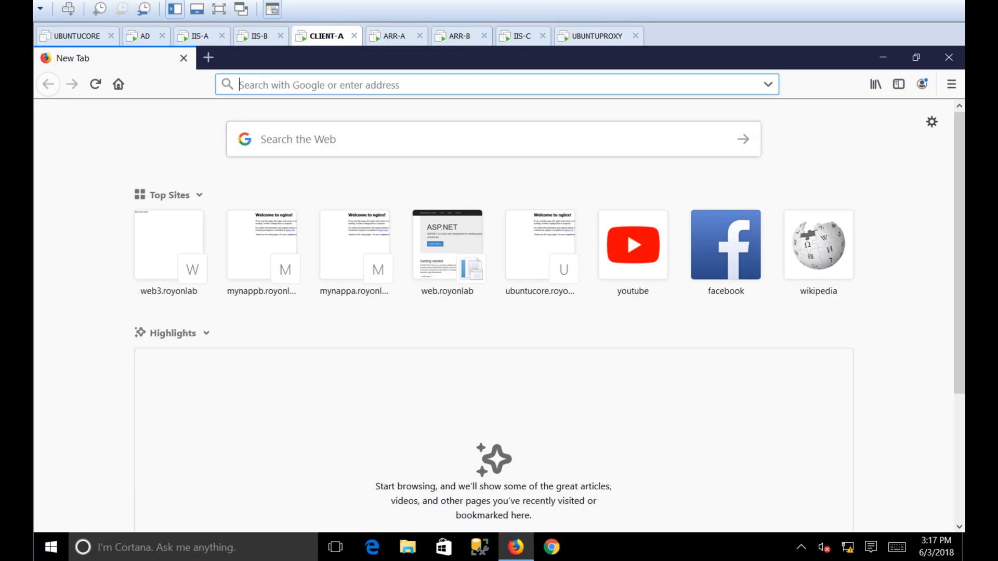
Load web.royonlab.local in Firefox on the client
type("web.royonlab.local/")
key("Return")
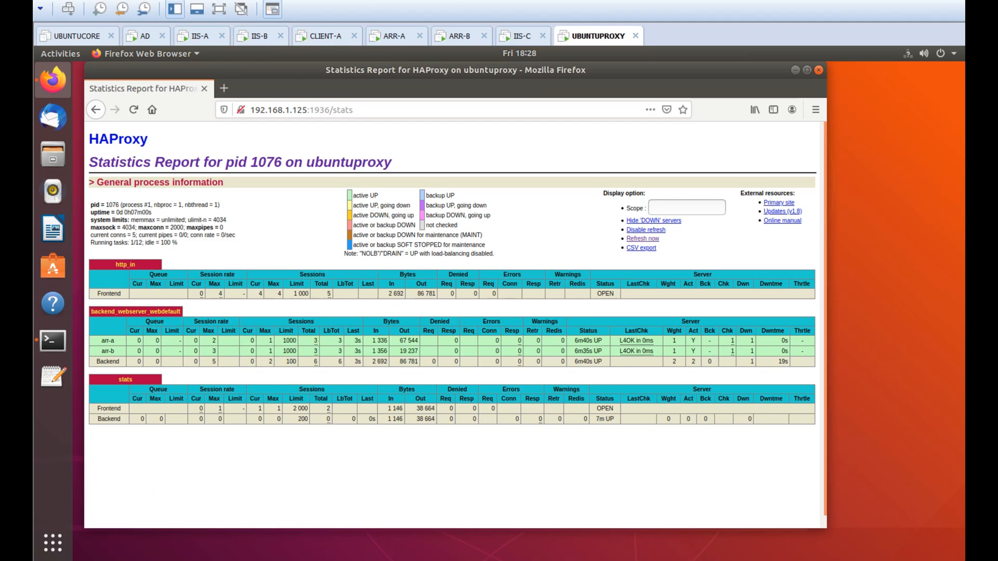
key("alt+Tab")
Tidy the note lines and add 'Now , the NLB is replaced with haproxy'
key("Down")
key("Down")
key("Up")
key("Up")
key("Up")
key("Delete")
key("Down")
key("Delete")
key("End")
key("Return")
key("Return")
type("Now , the NLB is replaced with haproxy")
key("Return")
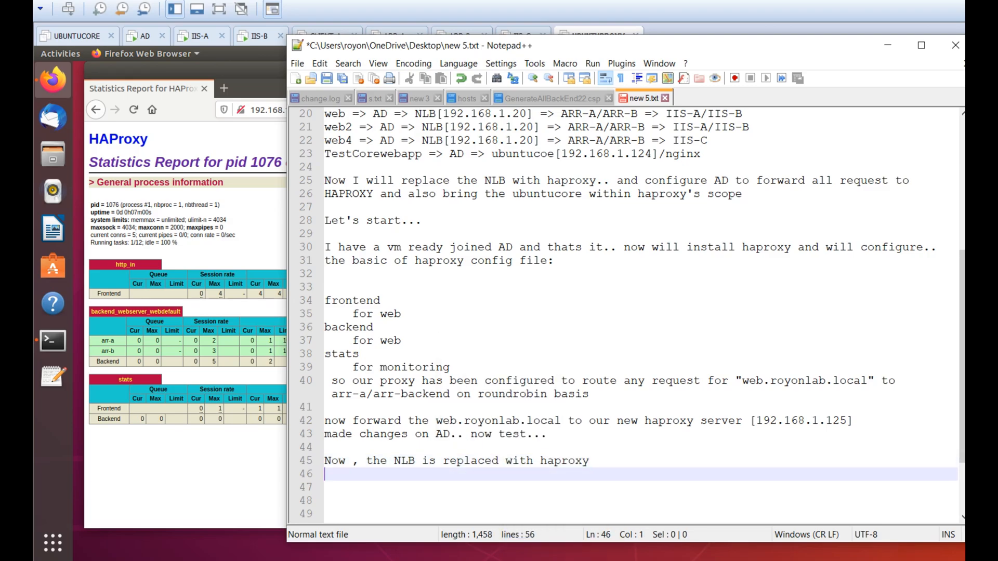
Load web2.royonlab.local in Firefox, which times out
scroll(632, 312, "up", 1)
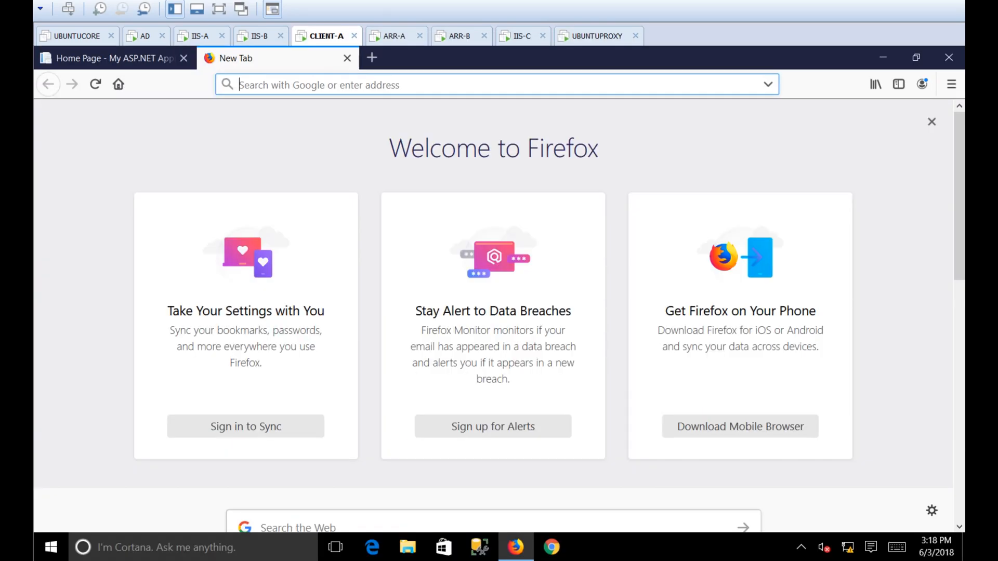
type("web2.royonlab.local")
key("Return")
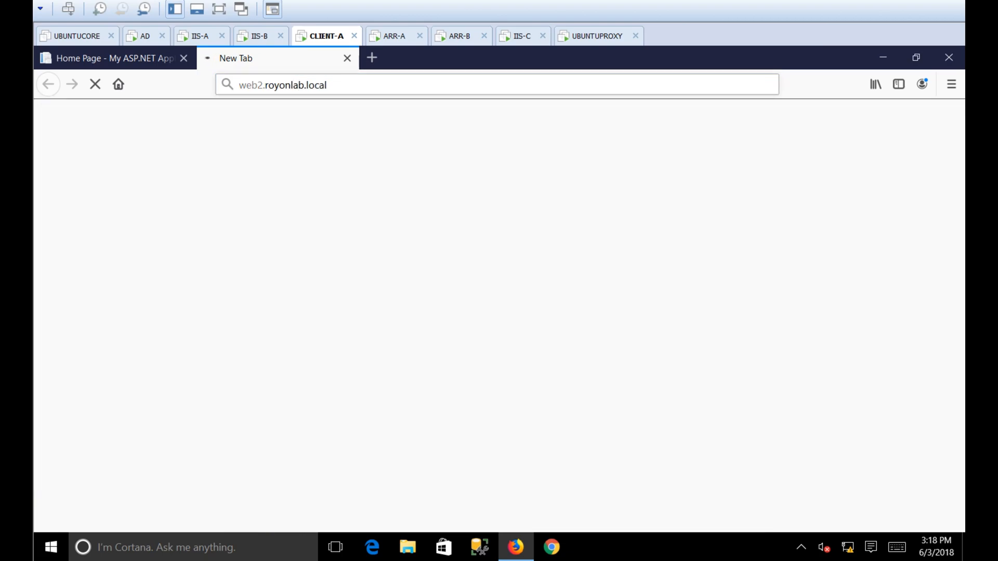
Note that web2 forwards to the offline NLB and will get its own acl and backend
key("alt+Tab")
type("the \"web2.royonlab.local\" is forwardin")
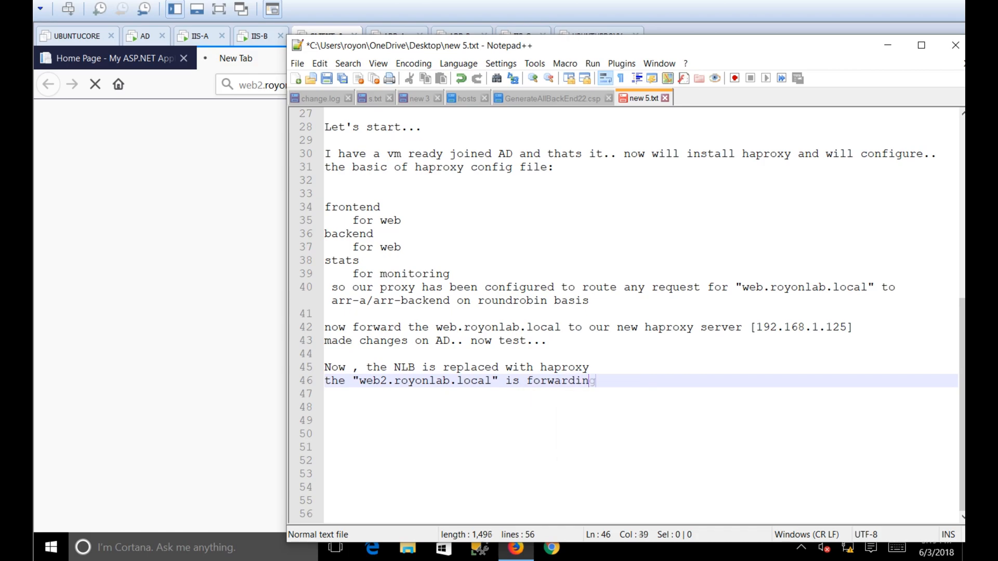
type("g to nbl.. which is now offline.. so ..")
key("Return")
type("we will add acl and backend for web2")
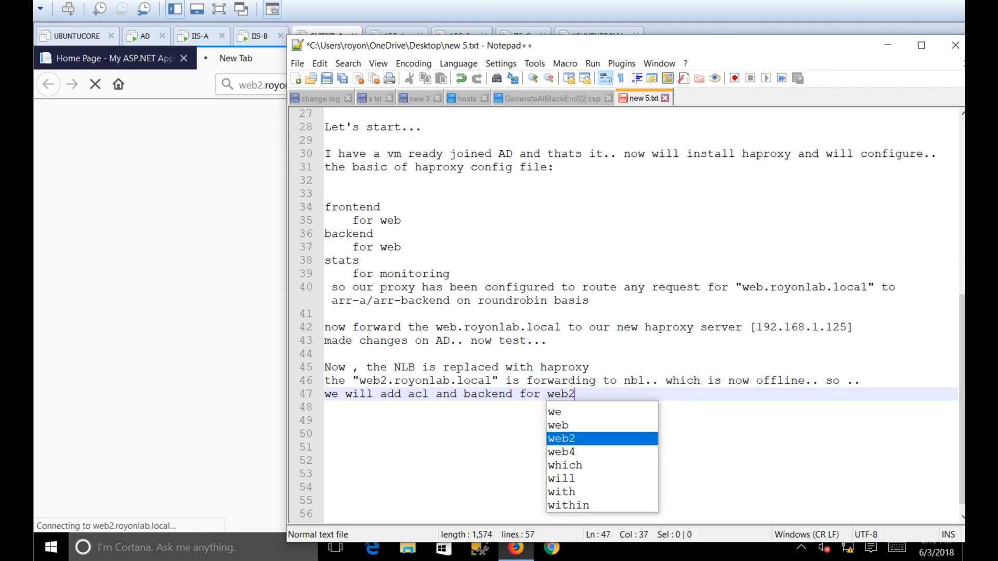
type(".royonlab.local as well.")
key("Return")
key("alt+Tab")
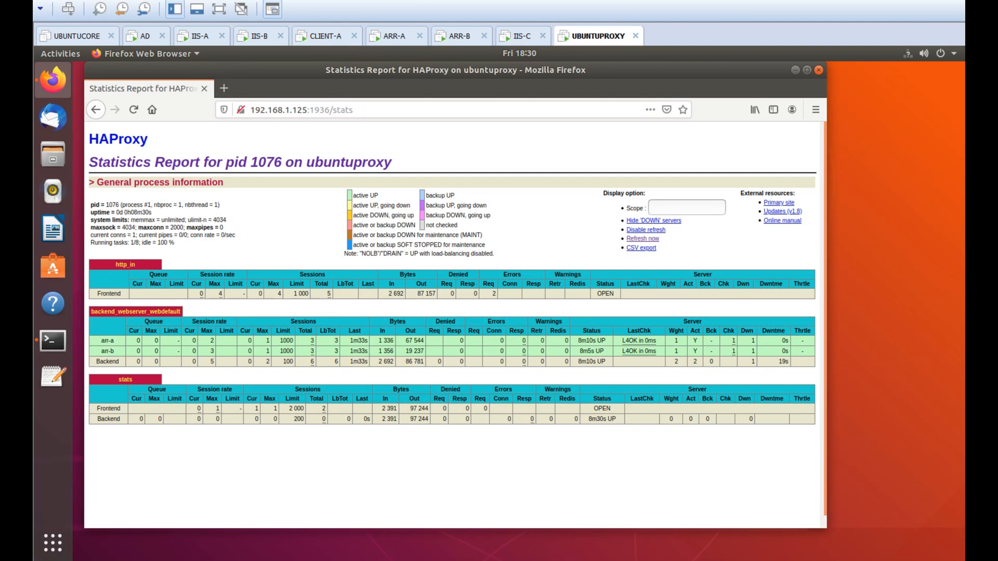
key("ctrl+alt+t")
Clear the proxy terminal and open haproxy.cfg in nano
type("clear")
key("Return")
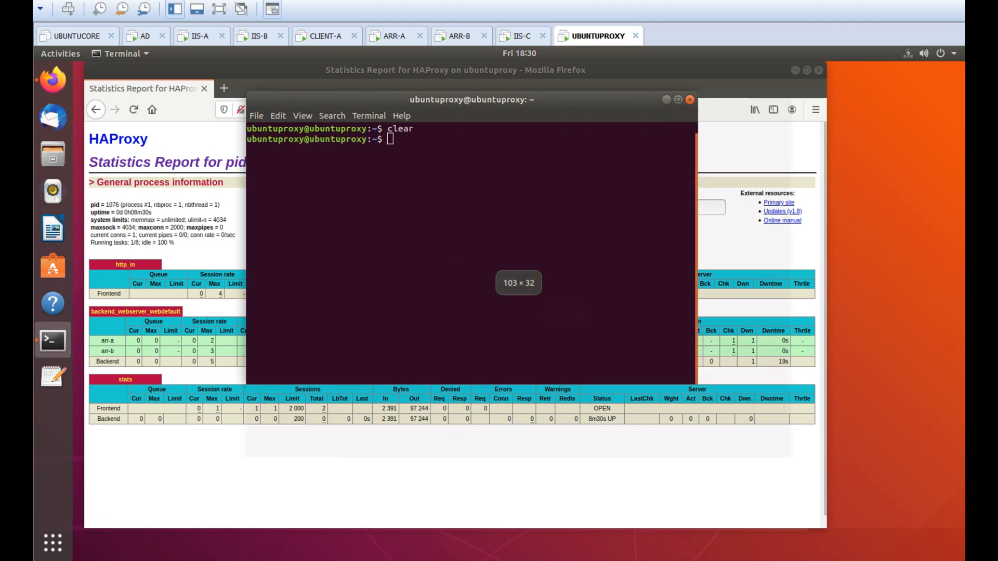
left_click_drag(932, 552, 880, 479)
type("clear")
key("Return")
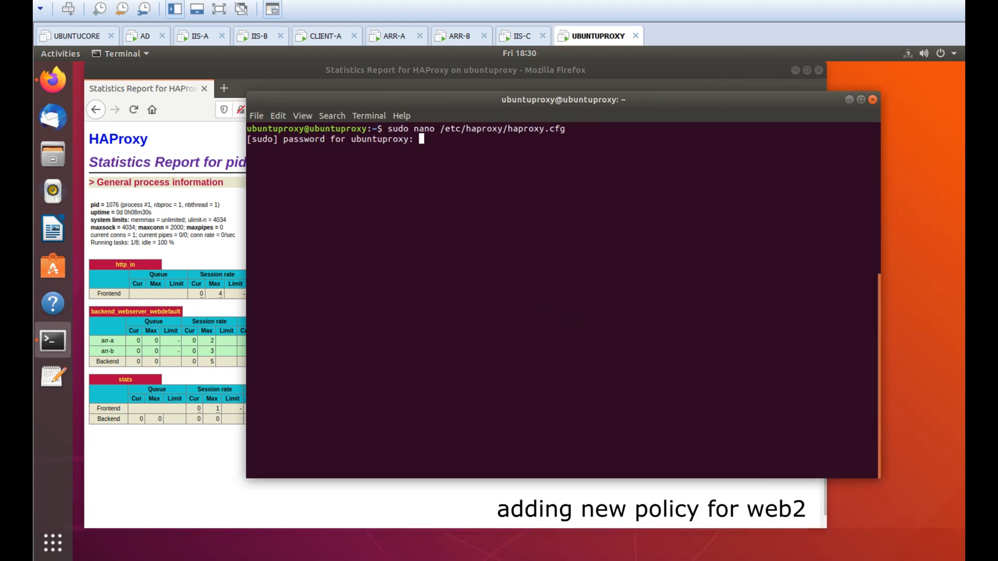
key("Return")
Add a '#FOR WEB2.ROYONLAB.LOCAL' comment below the existing web rules in the frontend
key("Down")
key("Down")
key("Down")
key("Down")
key("Down")
key("Down")
key("Down")
key("Down")
key("Down")
key("Down")
key("Down")
key("Down")
key("Down")
key("Down")
key("Down")
key("Down")
key("Down")
key("Down")
key("Down")
key("Down")
key("Up")
key("Up")
key("Up")
key("Up")
key("Up")
key("Up")
key("Up")
key("Up")
key("Up")
key("Up")
key("Up")
key("Up")
key("Up")
key("Up")
key("Up")
key("Up")
key("Up")
key("Up")
key("Up")
key("Up")
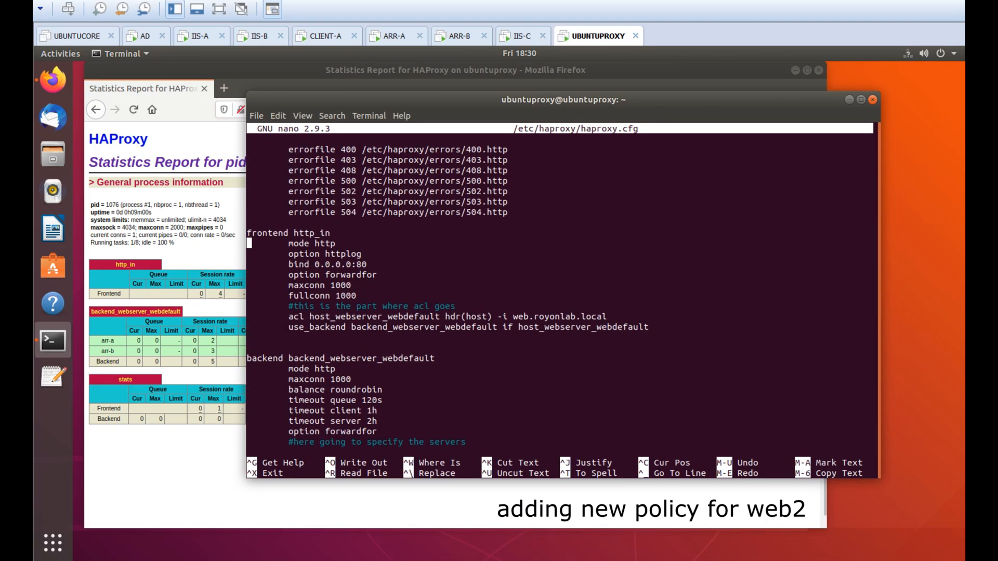
key("End")
key("Return")
key("Tab")
type("@")
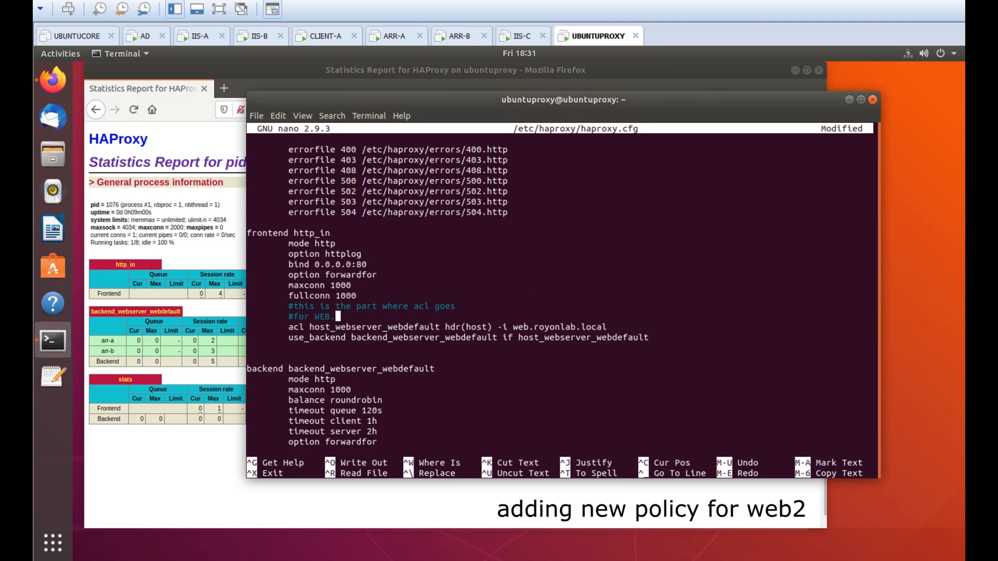
key("Return")
key("Tab")
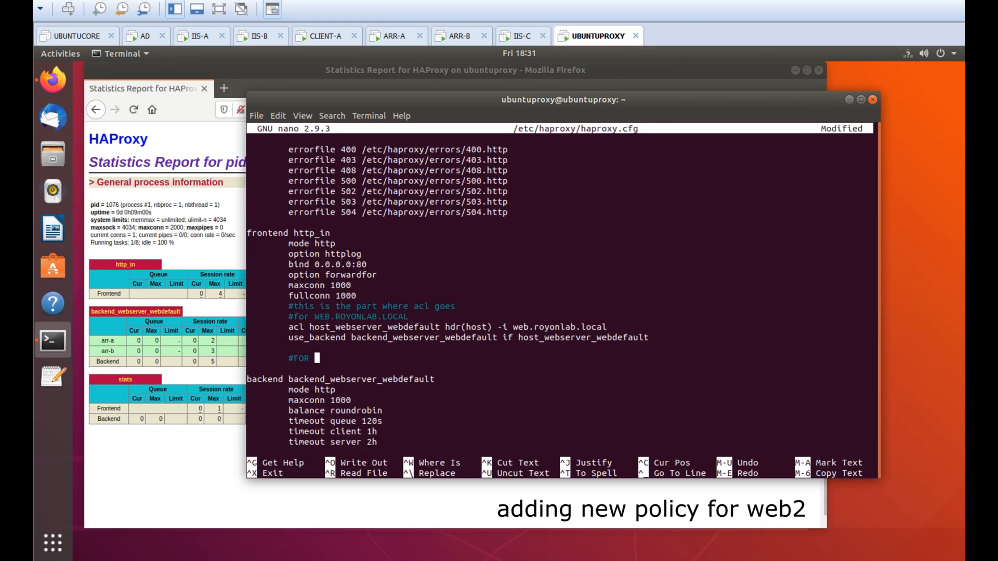
type("#FOR WEB2.ROYONLAB.LOCAL")
key("Return")
key("Tab")
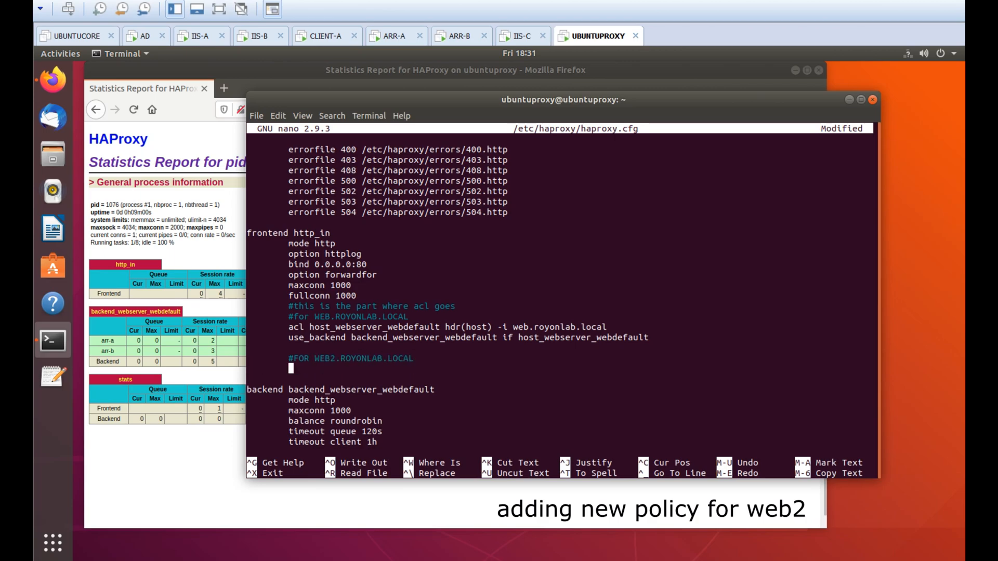
Copy the web acl and use_backend lines under the comment and rename them to web2
key("Up")
key("Up")
key("Up")
key("Up")
key("alt+a")
key("Down")
key("End")
left_click_drag(289, 327, 649, 338)
key("super+c")
left_click(278, 115)
left_click(291, 130)
key("Down")
key("Down")
left_click(278, 116)
left_click(291, 157)
key("Up")
key("Left")
key("Left")
key("Left")
key("Left")
key("Left")
key("Left")
key("Left")
type("2")
key("Down")
key("Right")
key("Right")
key("Right")
key("Right")
key("Right")
key("Right")
key("Right")
key("Right")
key("Right")
key("Right")
type("2")
key("Right")
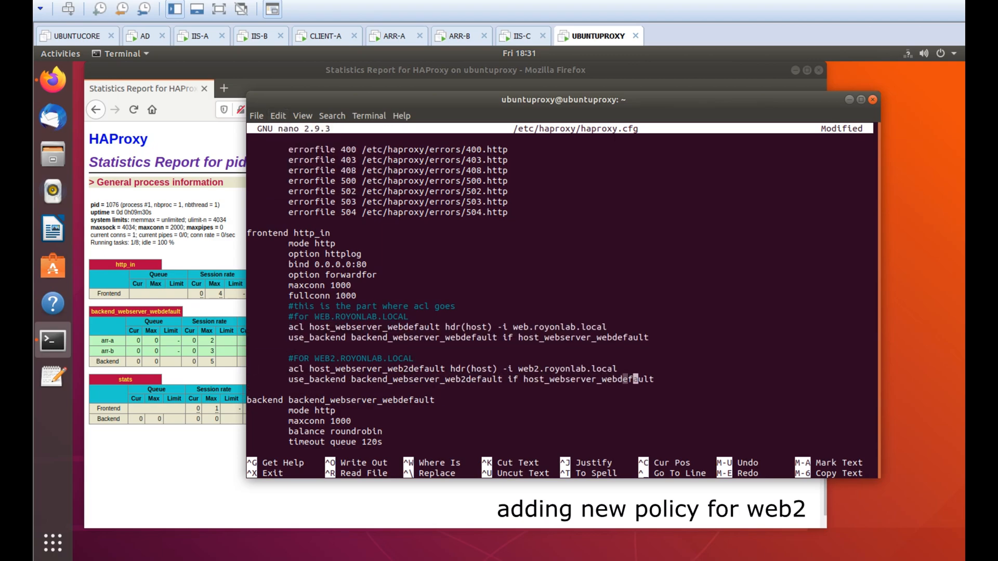
Duplicate the backend block as backend_webserver_web2default with arr-a and arr-b
key("Down")
key("Down")
key("Down")
key("Down")
key("Down")
key("Down")
key("Down")
key("Down")
key("Down")
key("Down")
key("Down")
key("Down")
key("Down")
key("Down")
key("Down")
key("Down")
key("Down")
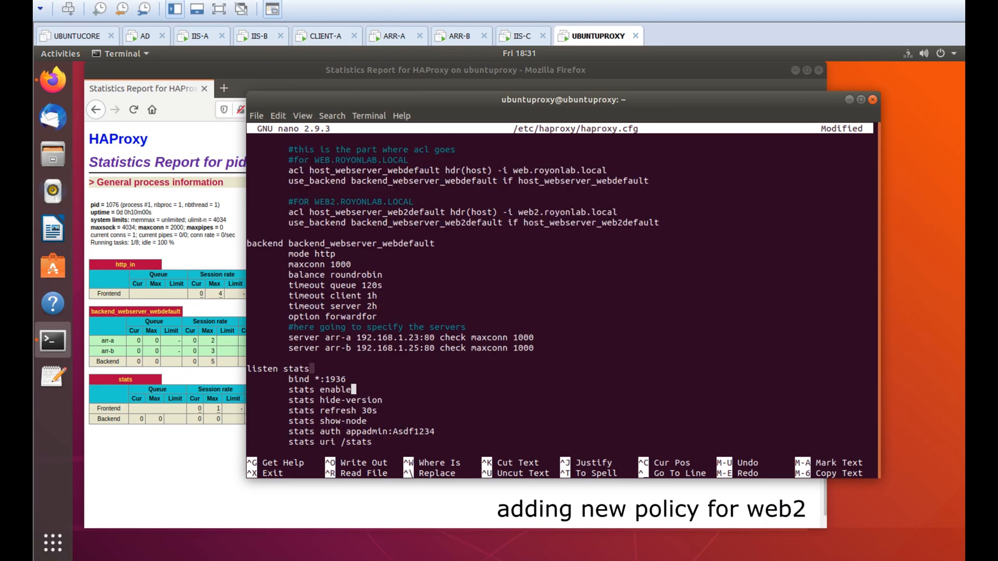
key("Return")
key("Up")
key("Up")
key("Up")
key("Up")
key("Up")
key("Up")
key("Up")
key("Up")
key("Up")
key("Up")
key("Up")
key("Up")
key("alt+a")
key("Down")
key("Down")
key("Down")
key("Down")
key("Down")
key("Down")
key("Down")
key("Down")
key("Down")
key("Down")
key("Down")
left_click_drag(541, 348, 247, 243)
right_click(300, 292)
left_click(317, 299)
key("Down")
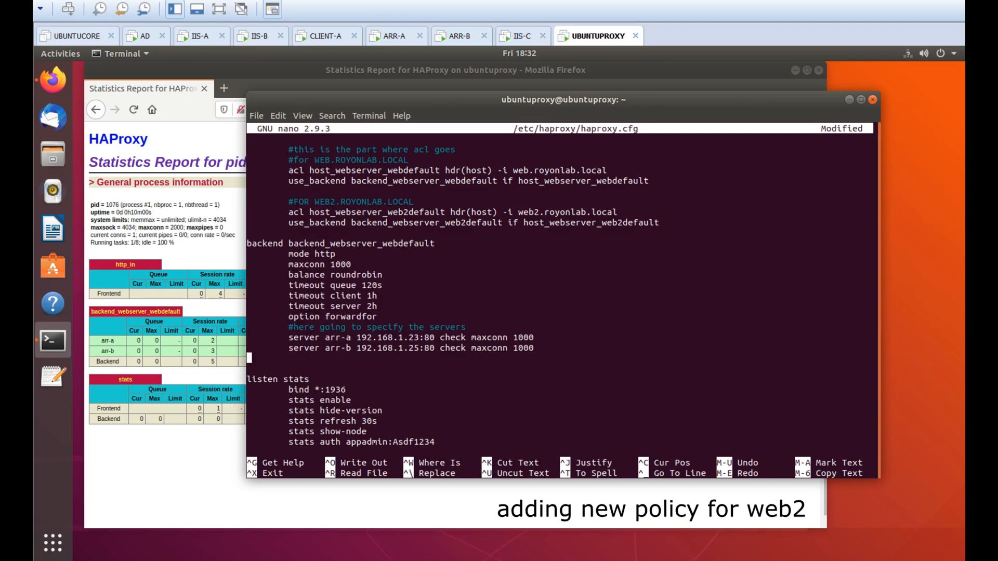
key("Return")
right_click(305, 360)
left_click(326, 395)
key("Up")
key("Up")
key("Up")
key("Up")
key("Up")
key("Up")
key("Up")
key("Up")
key("Up")
key("Up")
key("Up")
key("Up")
key("Up")
key("Up")
key("Up")
key("Up")
key("Up")
key("Up")
key("Up")
key("Up")
key("Down")
key("Down")
key("Down")
key("Down")
key("Down")
key("Down")
key("Down")
key("Down")
key("Down")
key("Down")
key("Down")
key("Down")
key("Down")
key("Down")
key("Down")
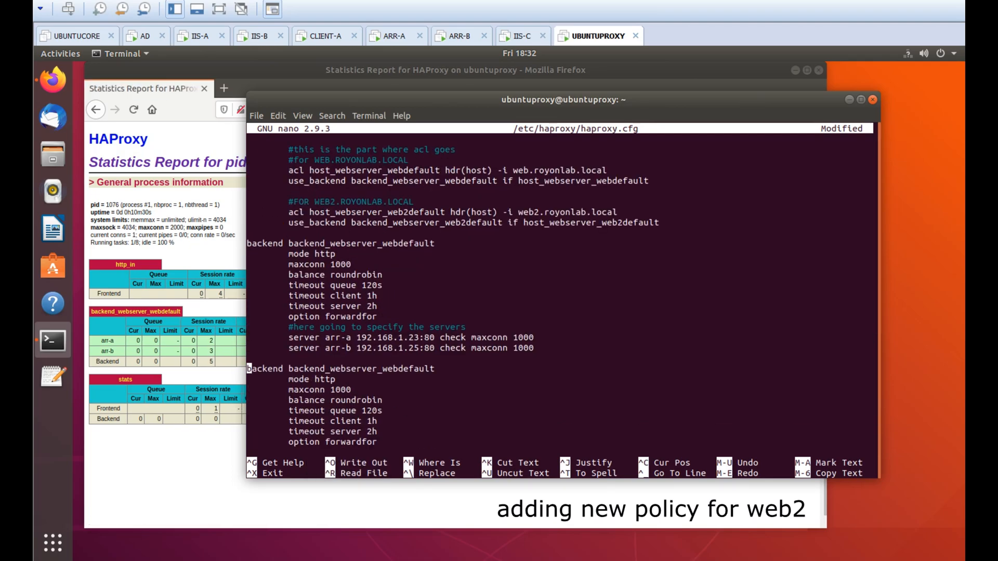
key("Left")
type("2")
key("Down")
key("Down")
key("Down")
key("Down")
key("Down")
key("Down")
key("Down")
key("Down")
key("Down")
key("Down")
key("Down")
Check the new web2 acl and backend names in the config
key("Up")
key("Up")
key("Up")
key("Up")
key("Up")
key("Up")
key("Up")
key("Up")
key("Up")
key("Up")
key("Up")
key("Up")
key("Up")
key("Up")
key("Up")
key("Up")
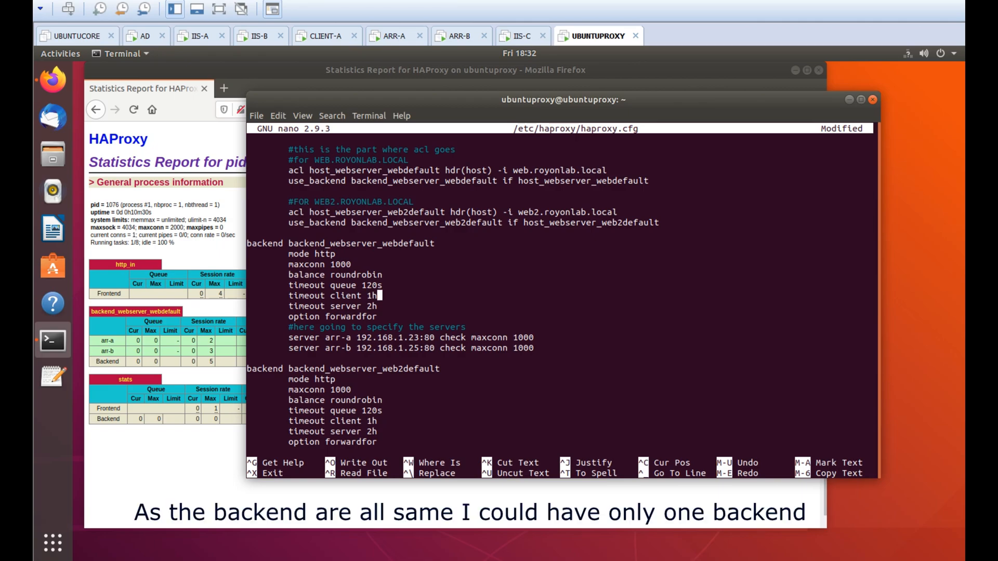
double_click(377, 212)
double_click(426, 223)
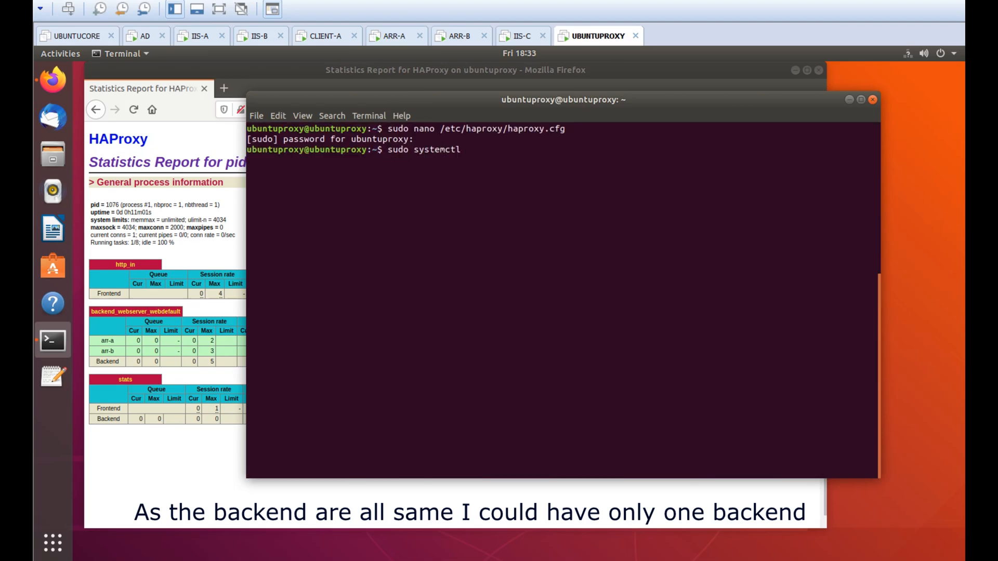
Clear the proxy terminal and reload the HAProxy stats page at 192.168.1.125:1936/stats
type("clear")
key("Return")
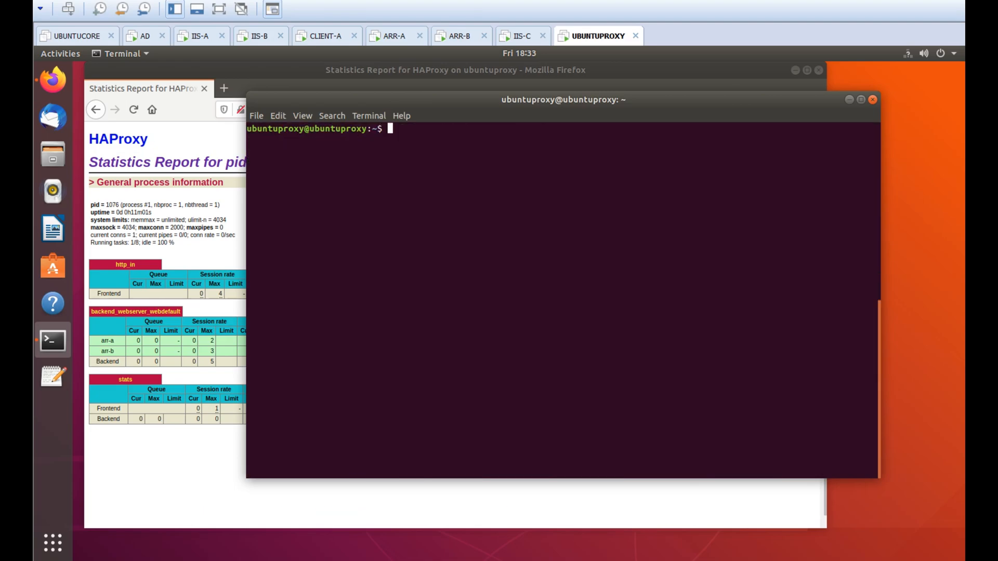
left_click(133, 109)
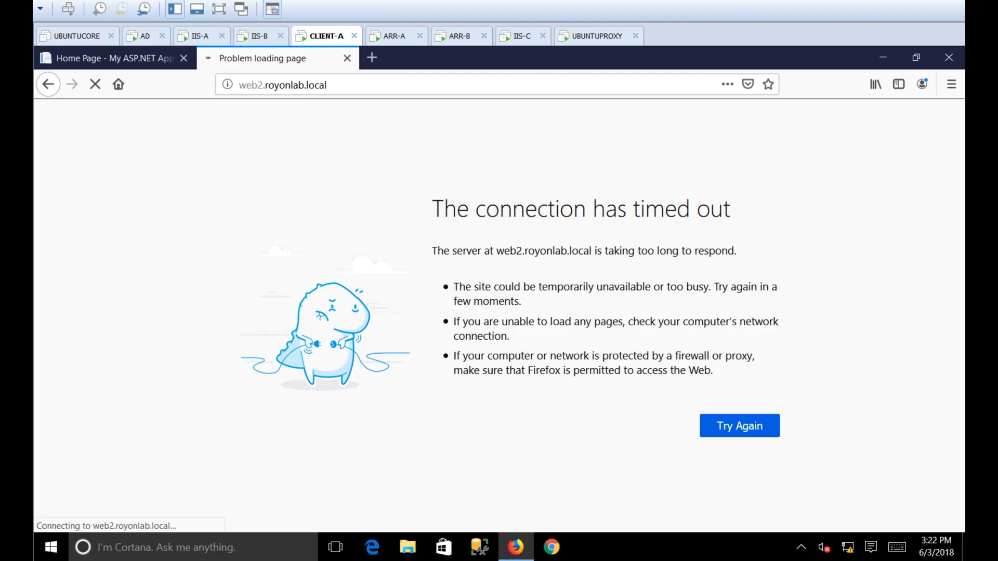
Change the web2 Host (A) record to 192.168.1.125 and retry web2.royonlab.local
key("ctrl+l")
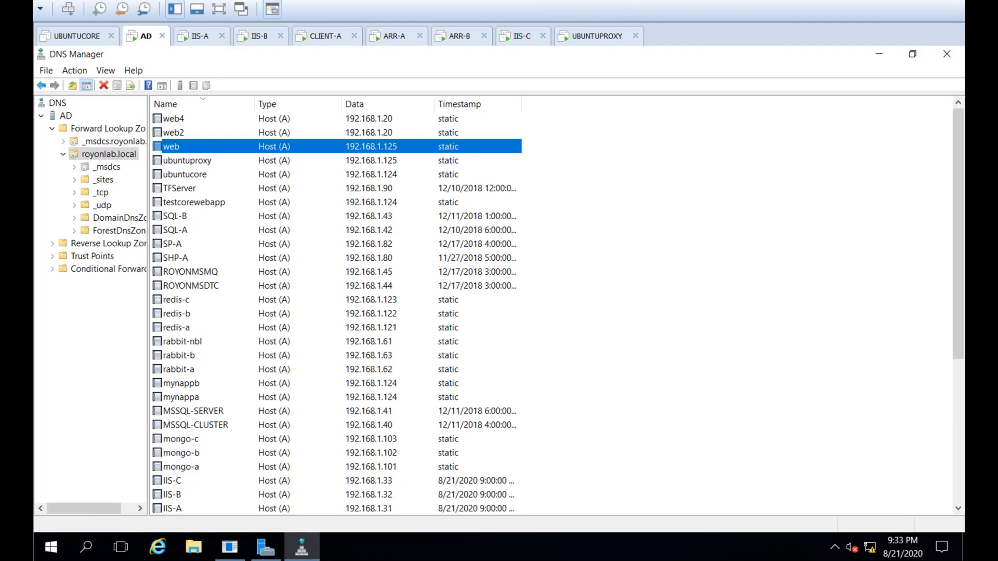
key("Return")
left_click(405, 265)
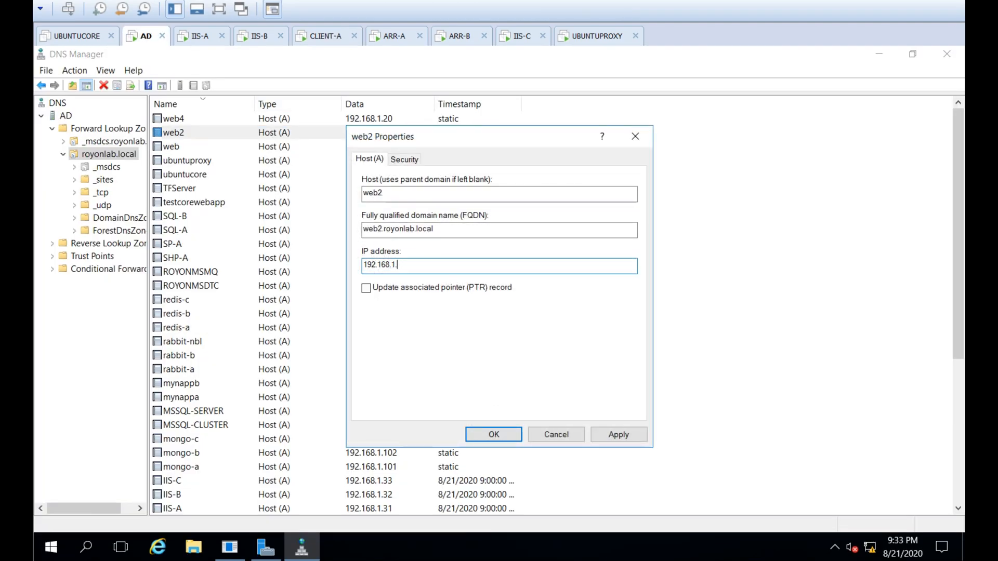
key("Return")
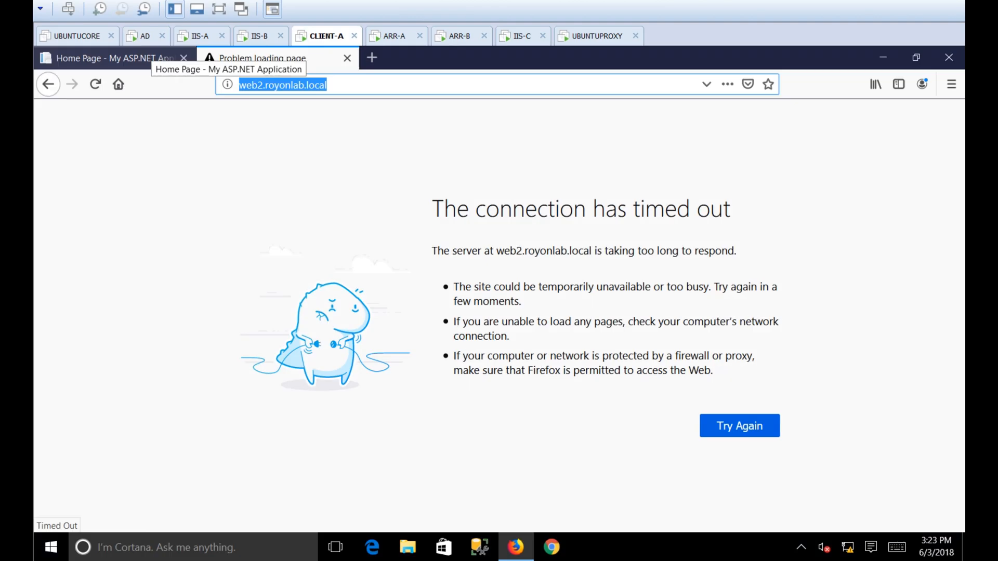
key("Return")
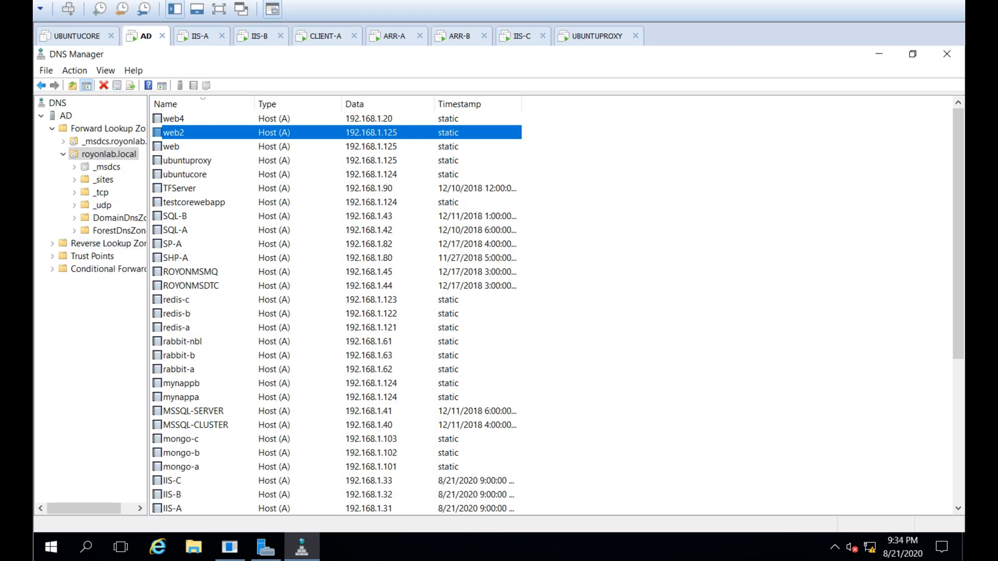
Inspect the web2 pointer record in the reverse lookup zone
left_click(109, 255)
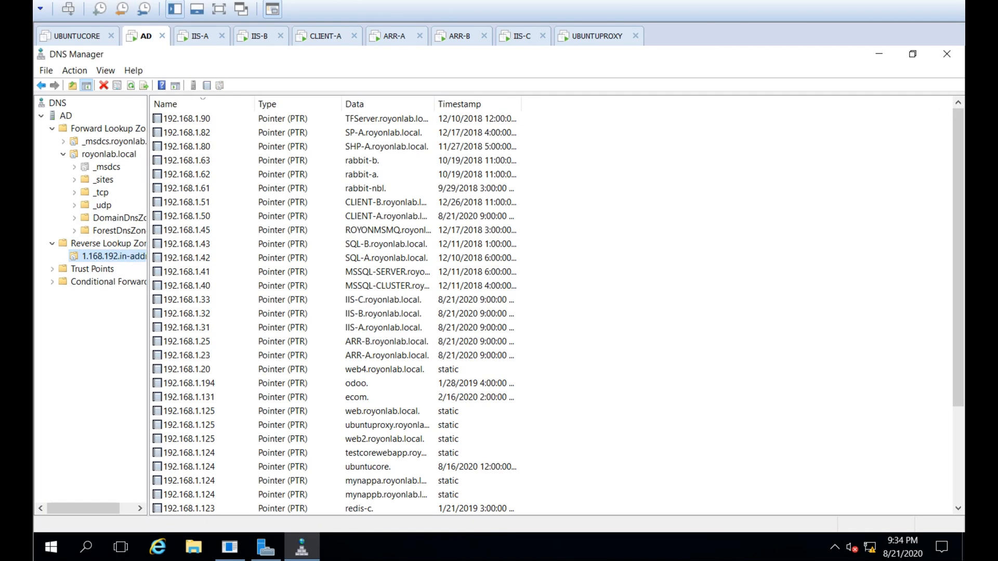
left_click(387, 104)
left_click(387, 104)
left_click(385, 132)
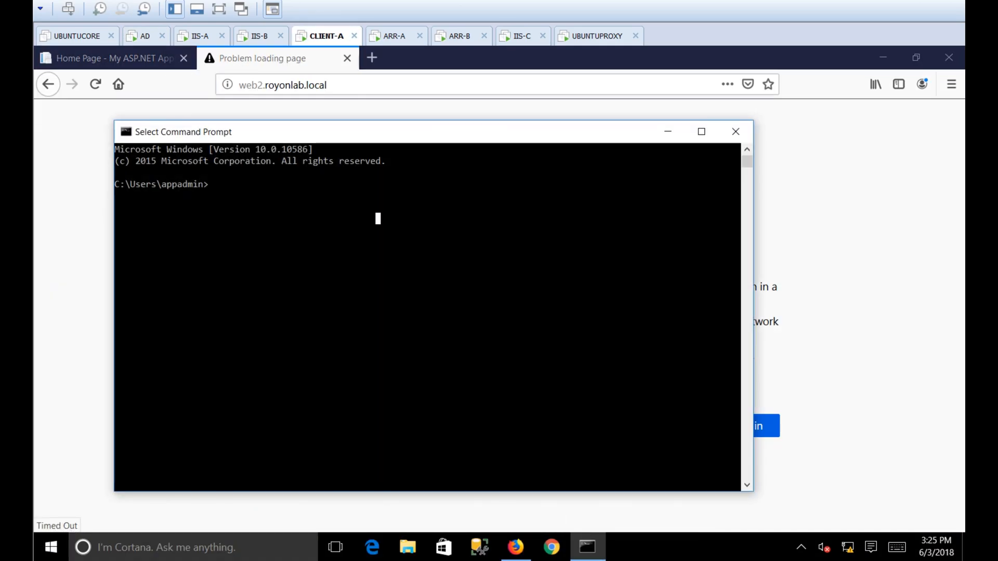
Ping web2.royonlab.local from the client, which still resolves to 192.168.1.20
type("ping ")
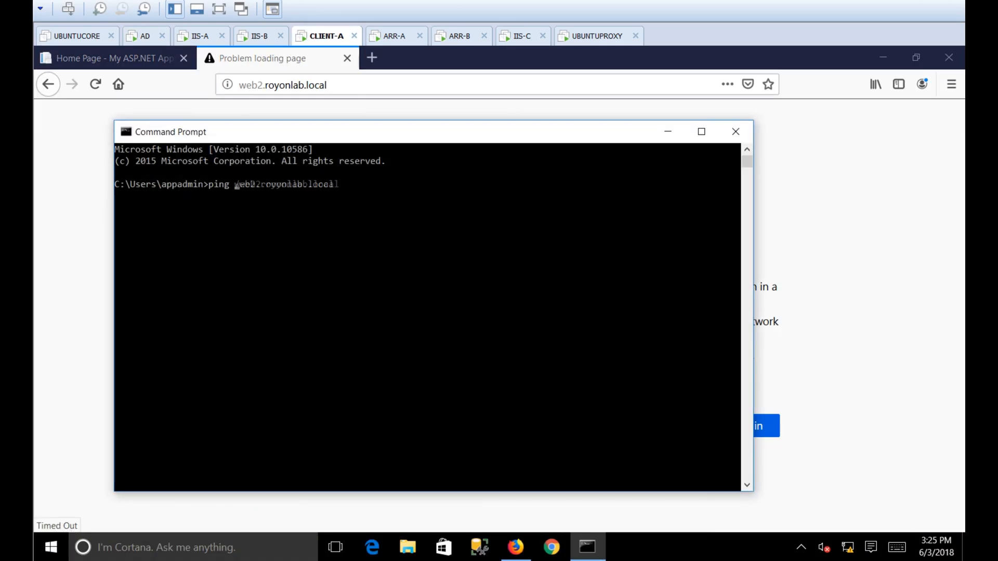
type("web2.royonlab.local")
key("Return")
key("Return")
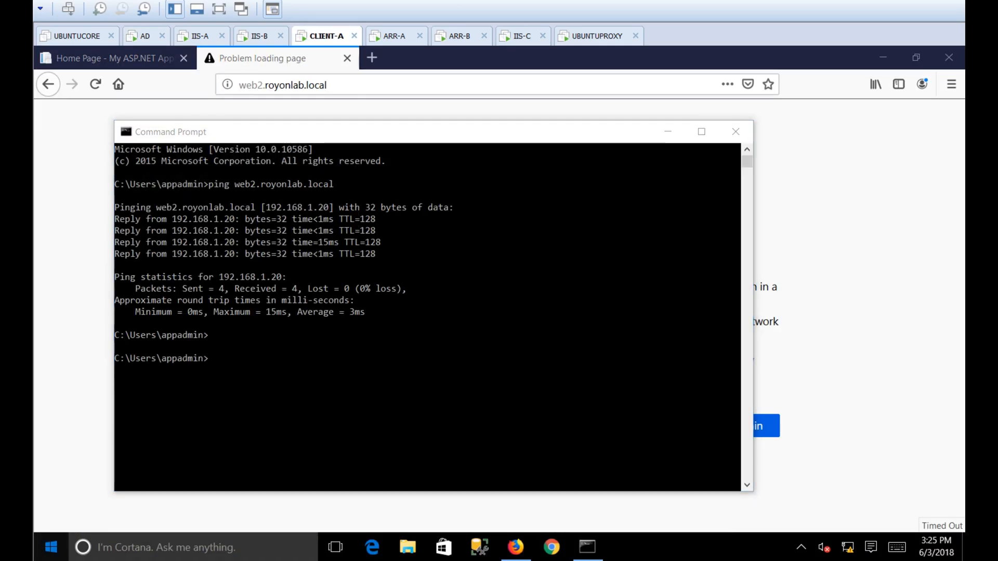
key("super")
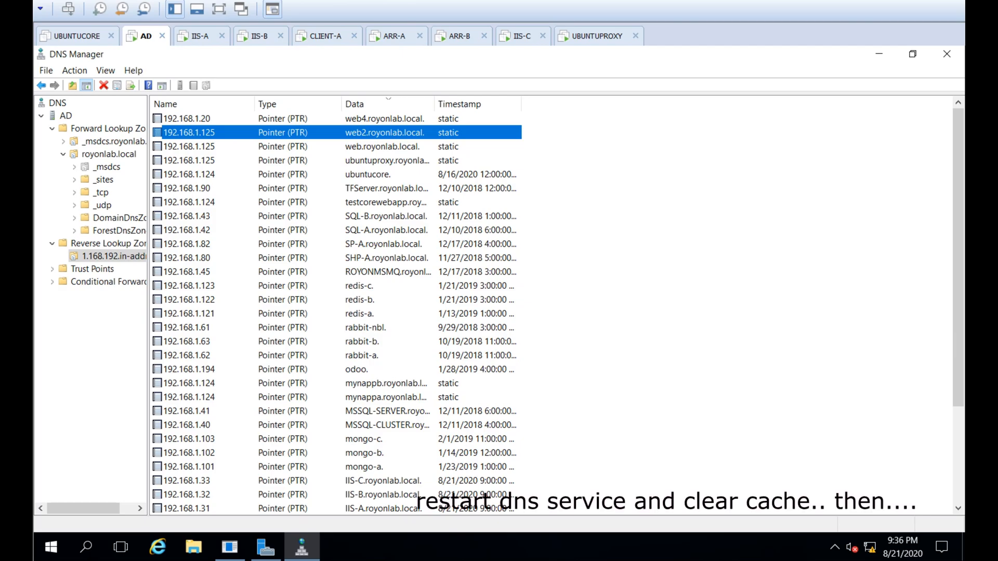
right_click(65, 116)
Restart the DNS server service and clear its cache
mouse_move(156, 238)
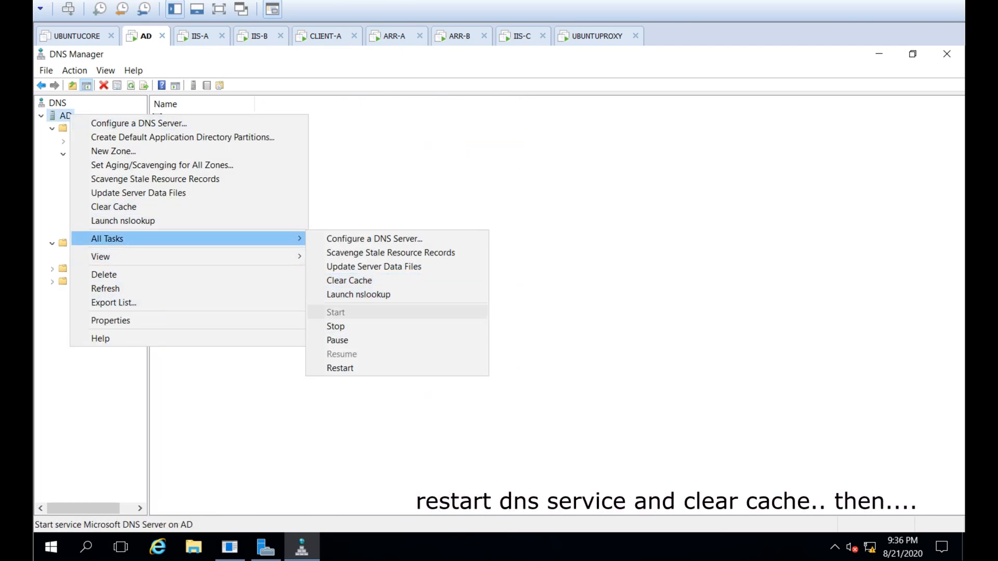
left_click(340, 368)
right_click(69, 116)
key("Return")
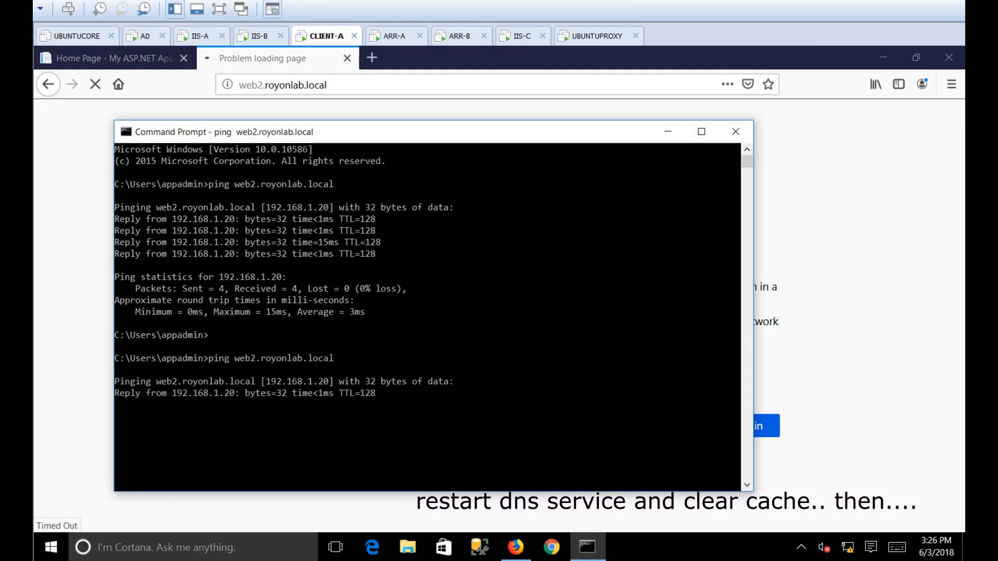
key("ctrl+c")
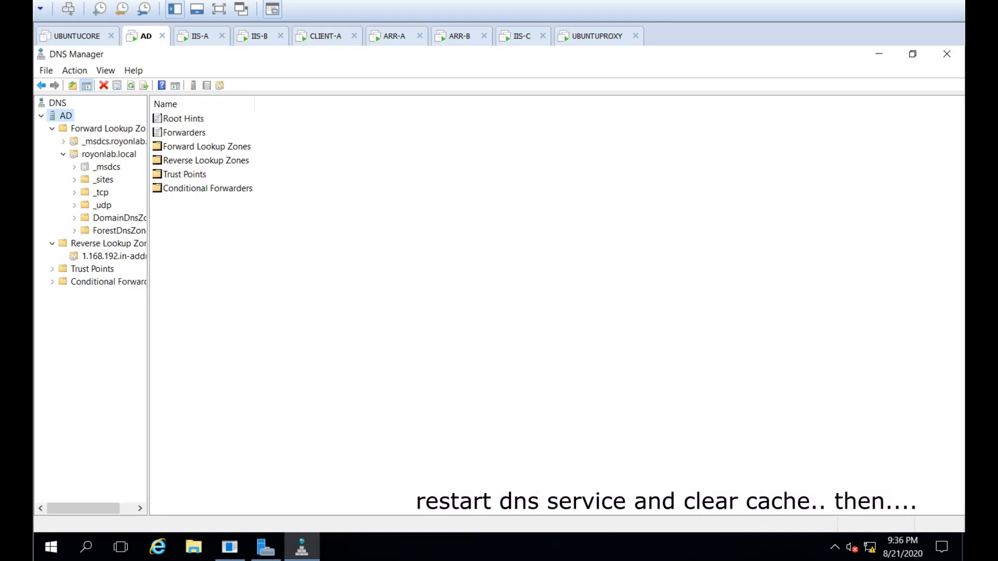
Recheck the web2 host record in royonlab.local and ping web2 again
left_click(109, 155)
left_click(202, 104)
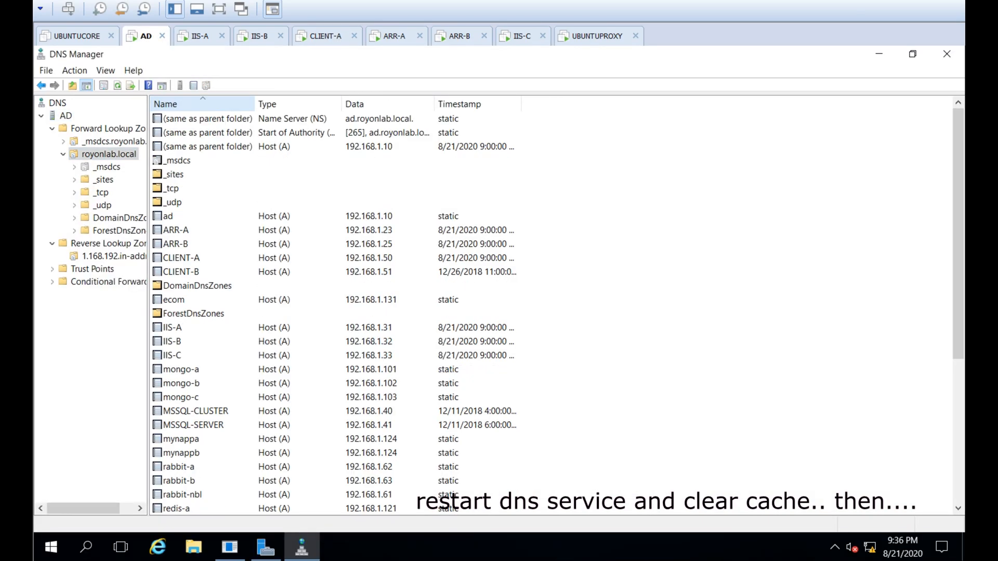
left_click(202, 104)
left_click(176, 133)
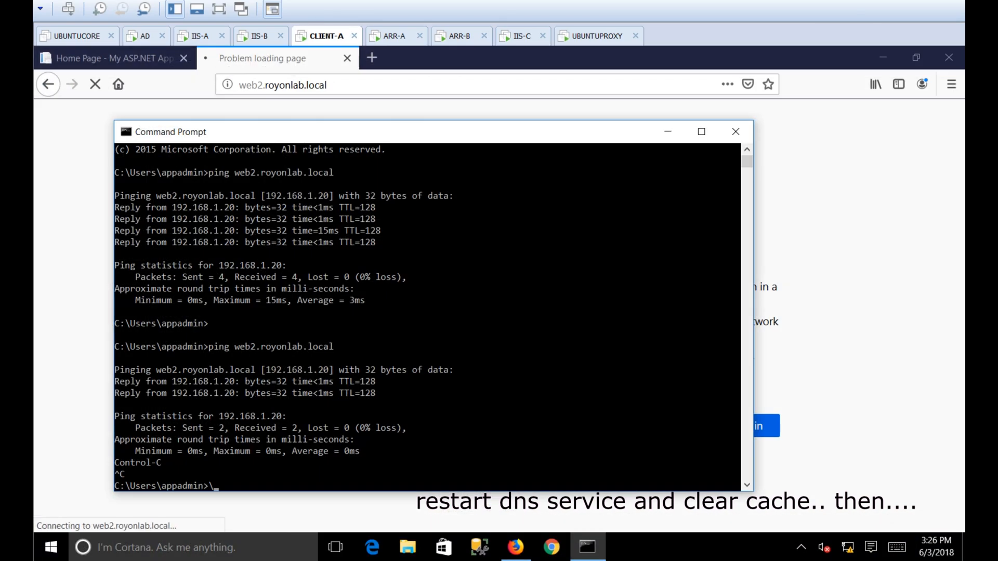
key("Up")
key("Return")
key("ctrl+c")
Open the Services console on the client and locate the DNS Client service
key("super+x")
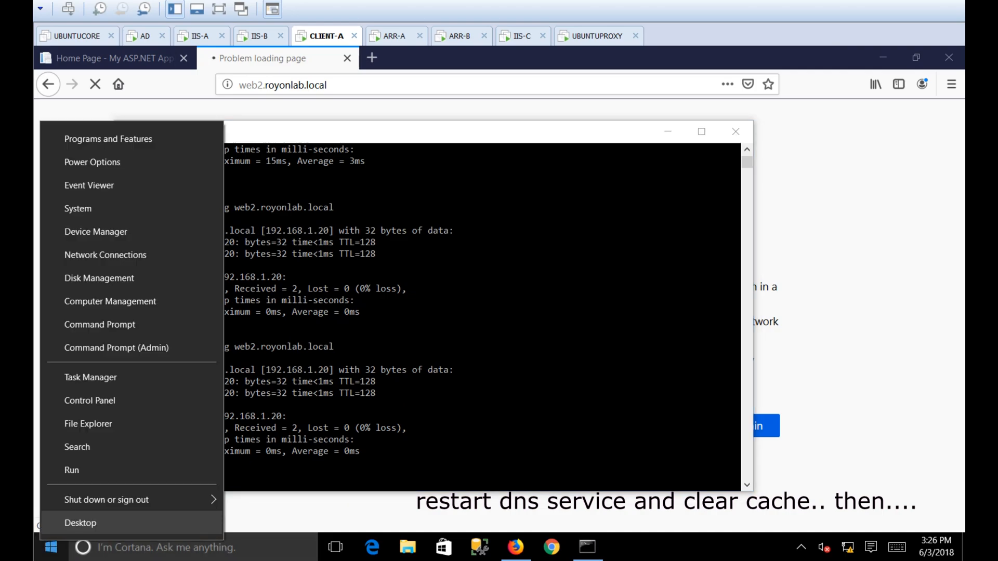
left_click(80, 523)
key("super")
type("services")
key("Return")
key("d")
key("Down")
key("Down")
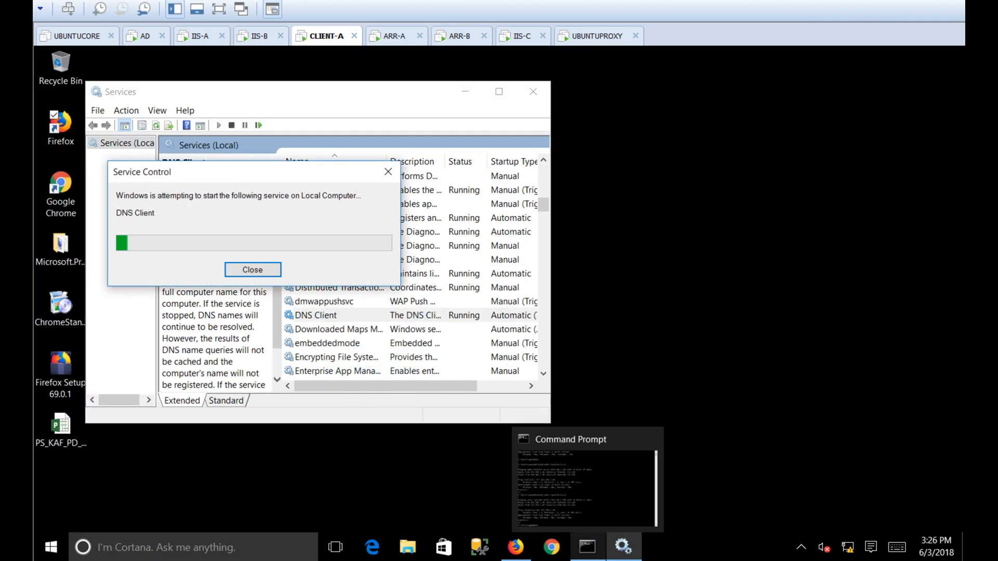
Ping web2 again, load it in Firefox showing 'this is iis-a web2', then view HAProxy stats
left_click(588, 547)
key("Up")
key("Return")
left_click(516, 547)
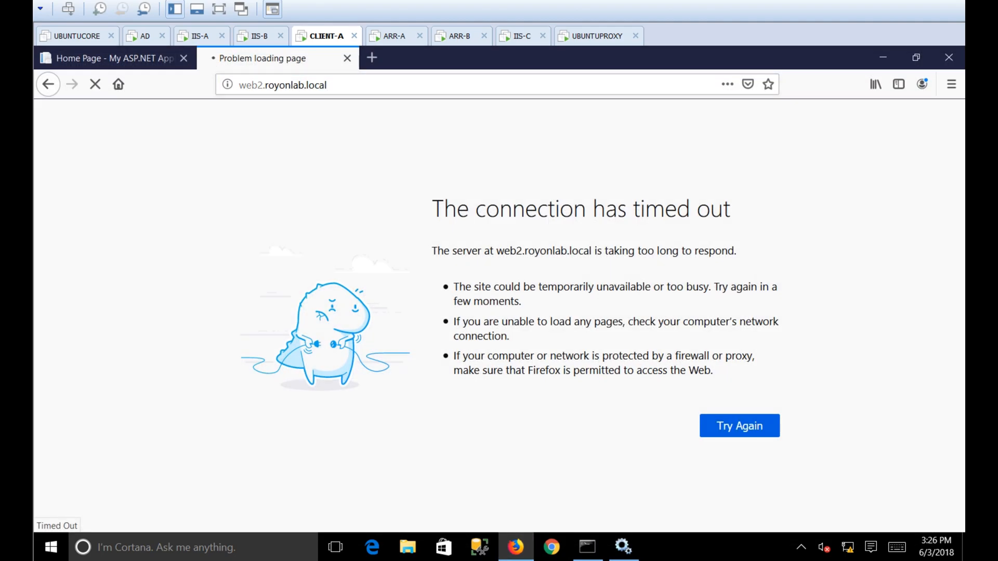
left_click(587, 547)
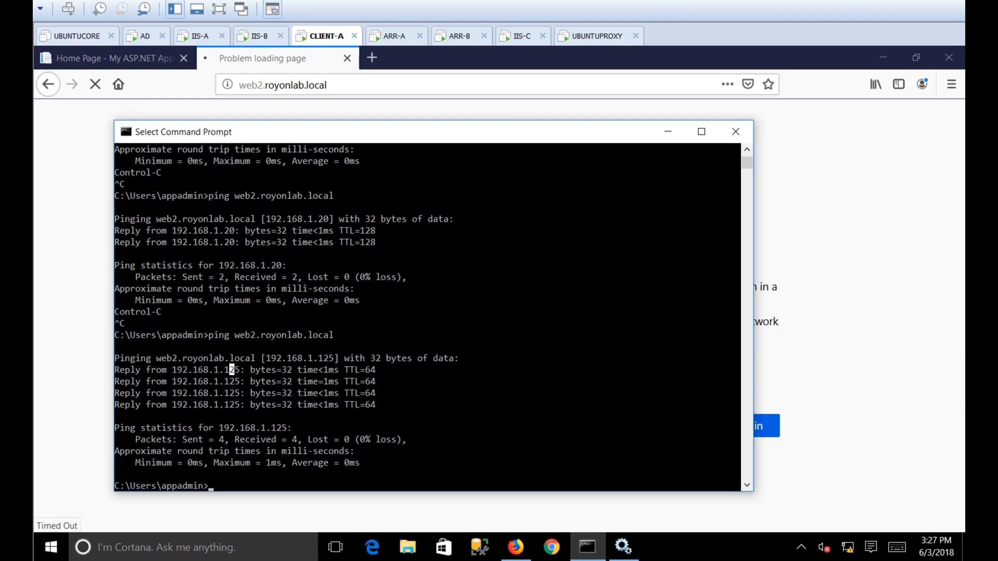
left_click(416, 58)
left_click(598, 35)
left_click(577, 71)
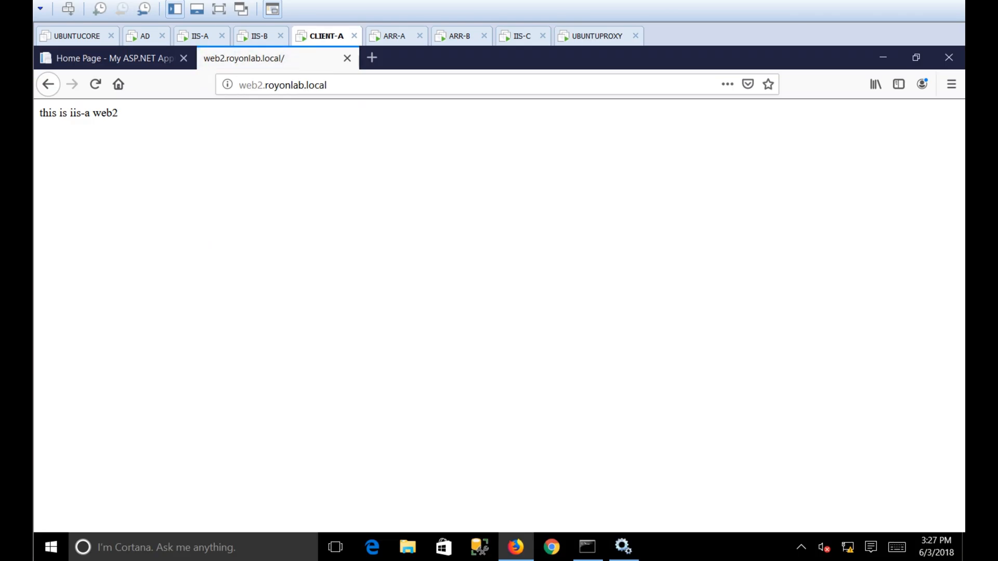
Add 'so done..' to the notes and highlight the web4 routing line
key("alt+Tab")
type("so done..")
key("Return")
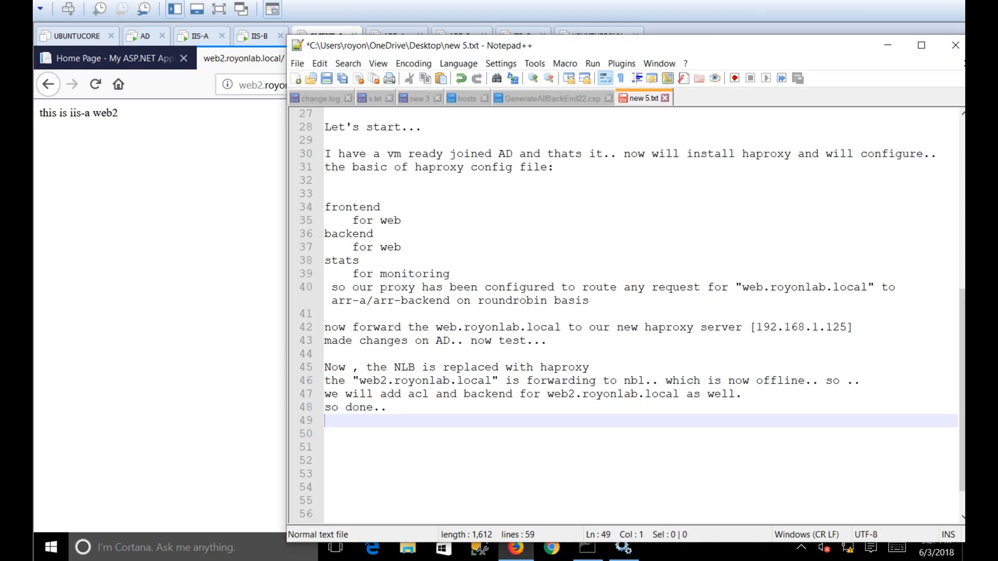
scroll(624, 311, "up", 4)
left_click(325, 207)
key("shift+End")
key("Home")
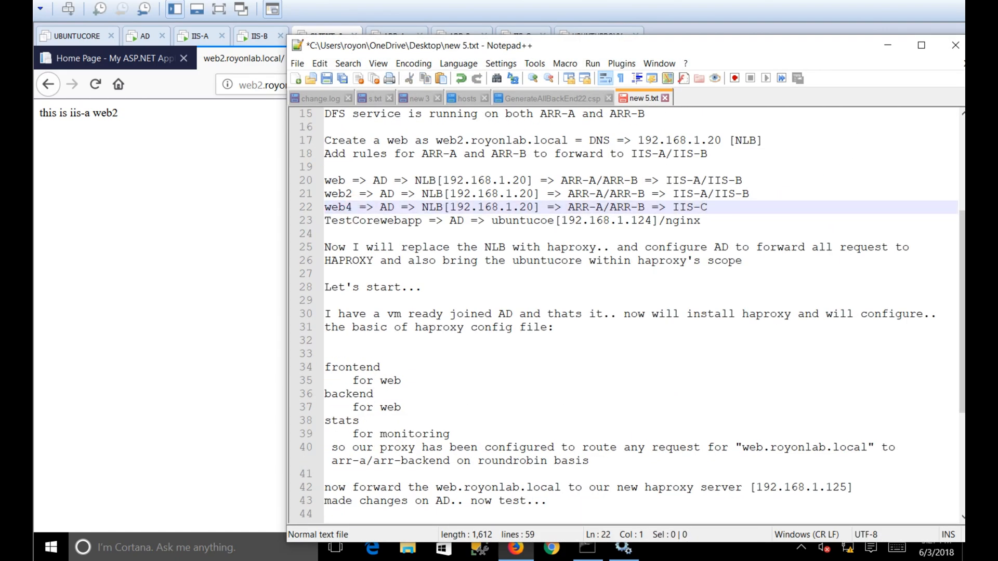
key("alt+Tab")
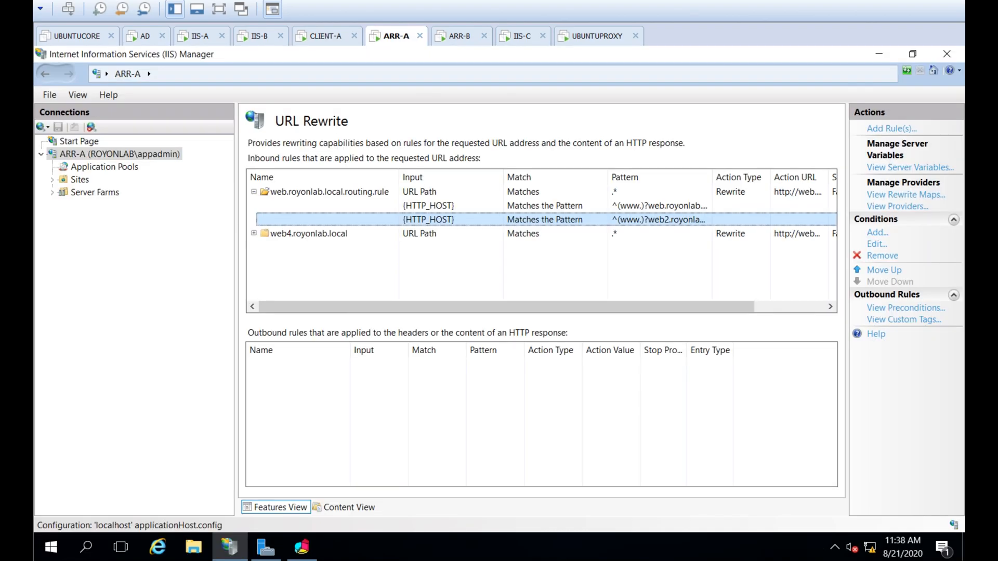
Review ARR-A's URL Rewrite rule for web4.royonlab.local and its host condition
left_click(119, 154)
double_click(321, 398)
left_click(309, 206)
left_click(253, 205)
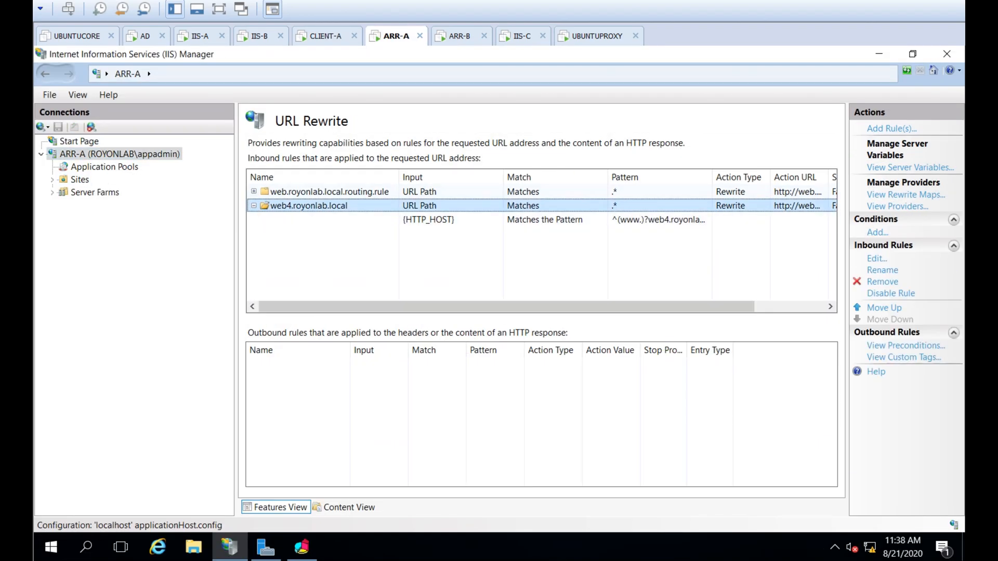
left_click(428, 220)
left_click(302, 547)
left_click(302, 547)
Add the note 'Now we will take the "web4.royonlab.local" to haproxy..'
key("alt+Tab")
left_click(401, 381)
triple_click(401, 207)
scroll(402, 312, "down", 4)
left_click(401, 421)
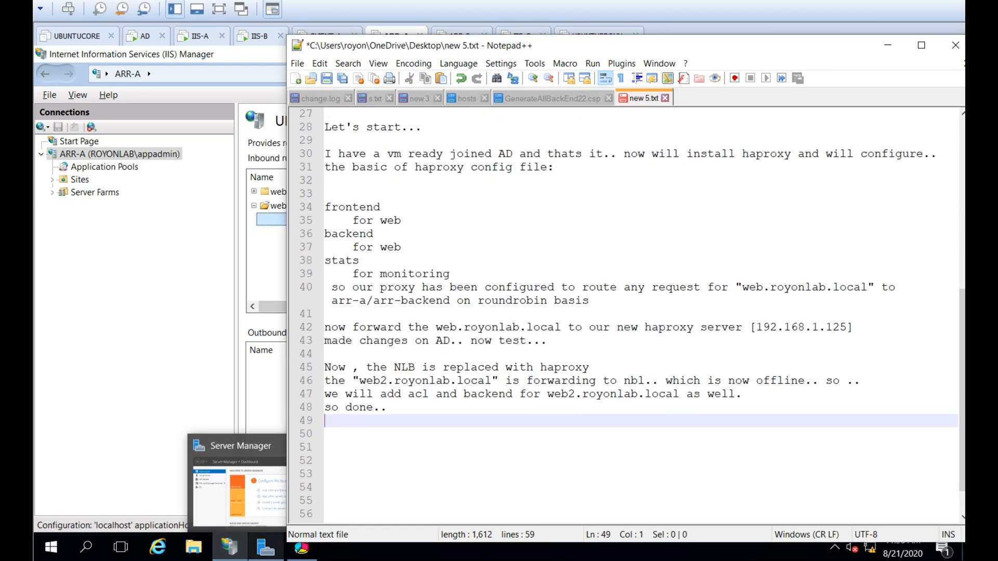
type("Now we will take the \"web4.royonlab.local\" to ")
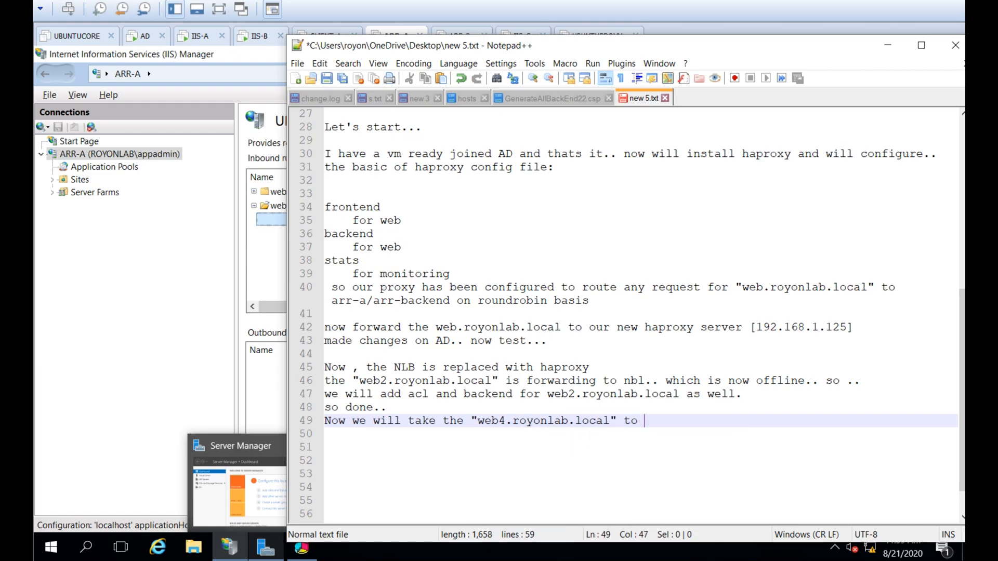
type("haproxy...")
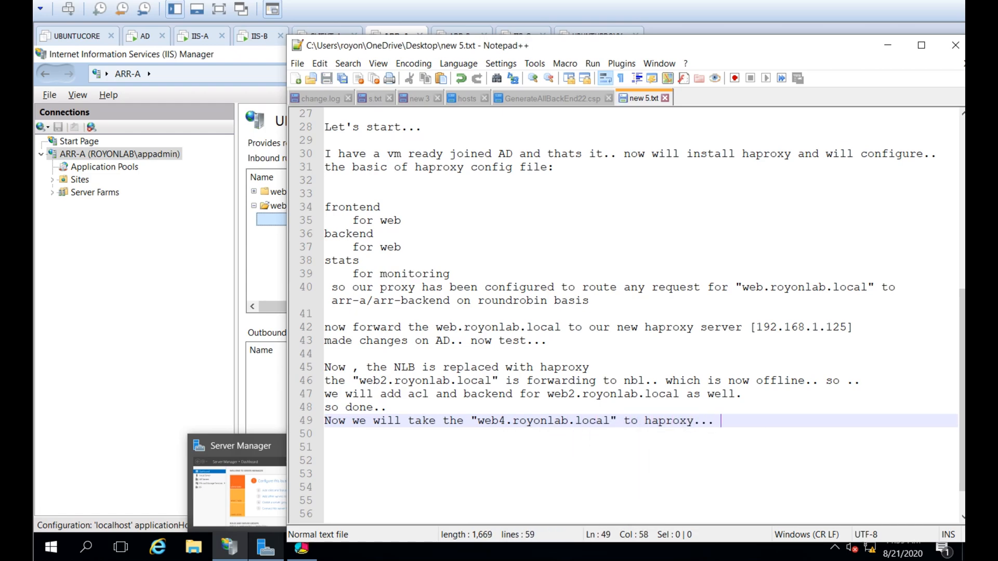
key("alt+Tab")
On UBUNTUPROXY, duplicate the web2 acl and use_backend lines in haproxy.cfg for web4
left_click(597, 36)
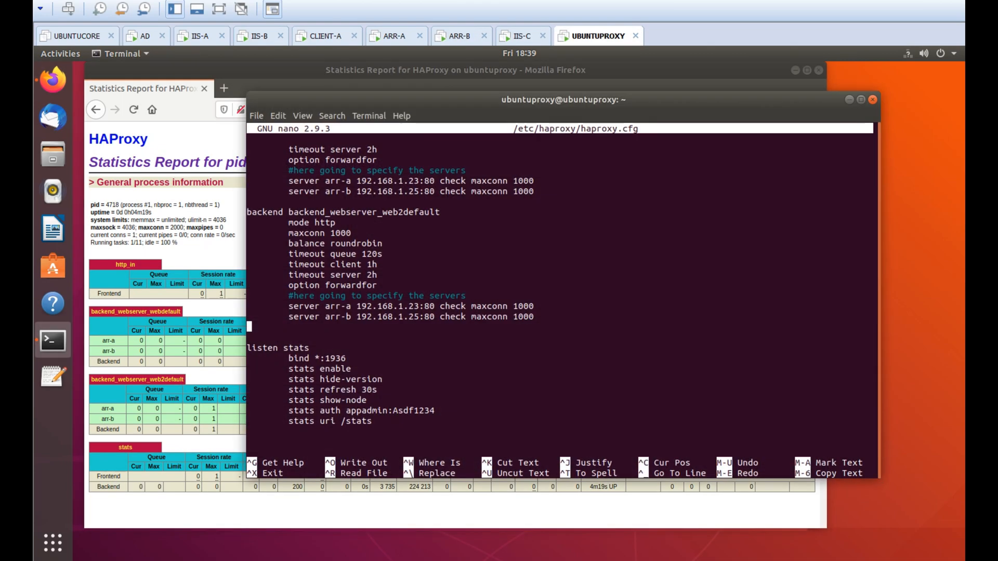
left_click_drag(250, 170, 536, 181)
left_click(536, 181)
left_click_drag(249, 171, 540, 191)
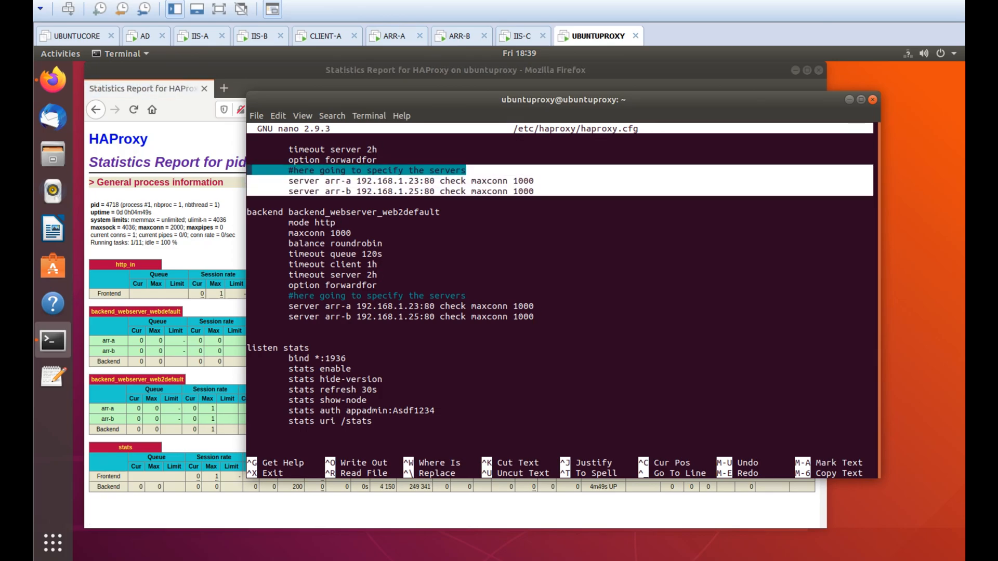
scroll(540, 192, "up", 5)
left_click_drag(250, 201, 660, 223)
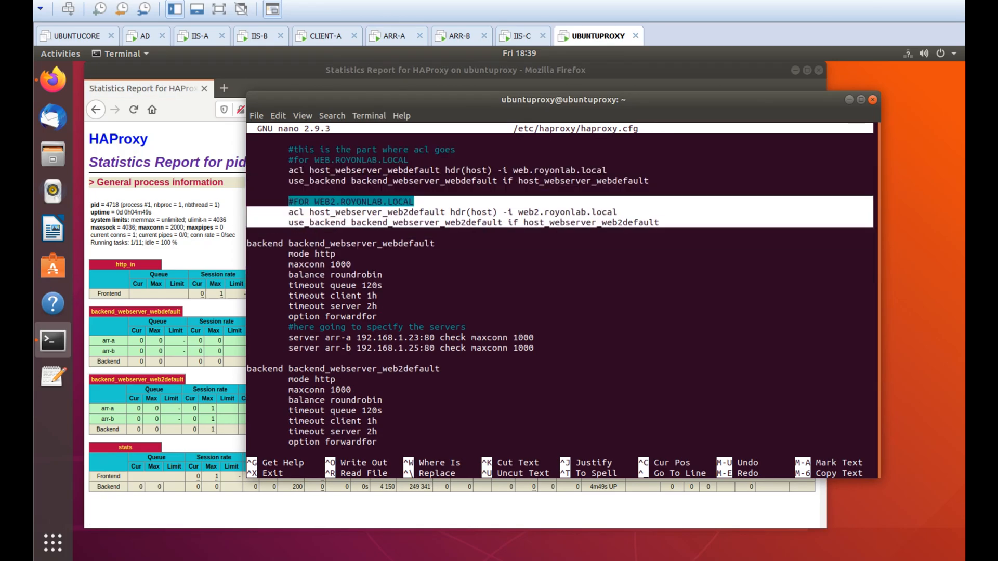
right_click(325, 198)
left_click(344, 206)
key("Down")
key("Down")
key("Down")
key("Return")
key("Up")
key("Tab")
type("#FOR WEB2.ROYONLAB.LOCAL         acl host_webserver_web2default hdr(host) -i web2.royonlab.local         use_backend backend_webserver_web2default if host_webserver_web2default")
key("Up")
key("Up")
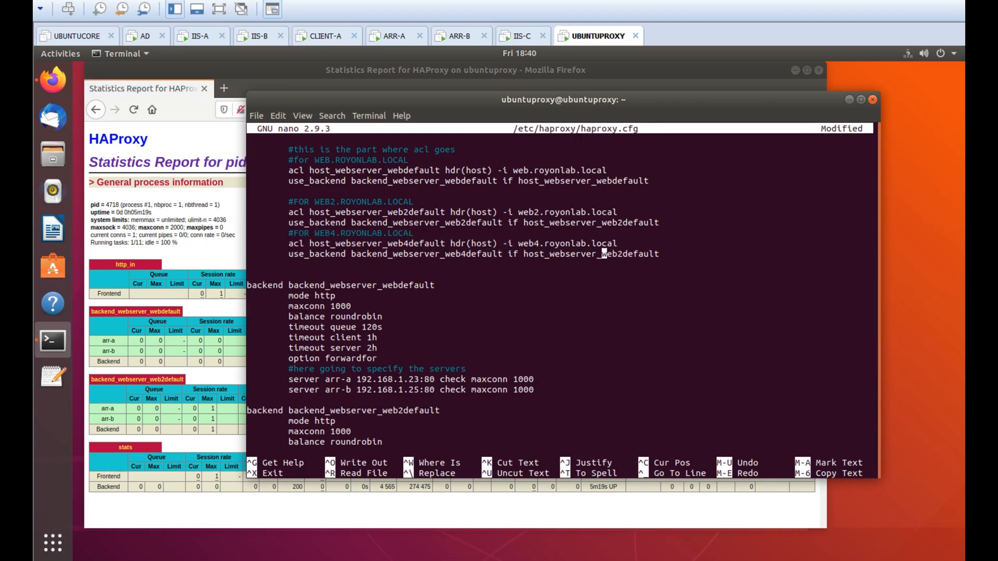
Duplicate the web2 backend block as a web4 backend
key("Down")
key("Down")
key("Down")
key("Down")
key("Down")
key("Down")
key("Down")
key("Down")
key("Down")
key("Down")
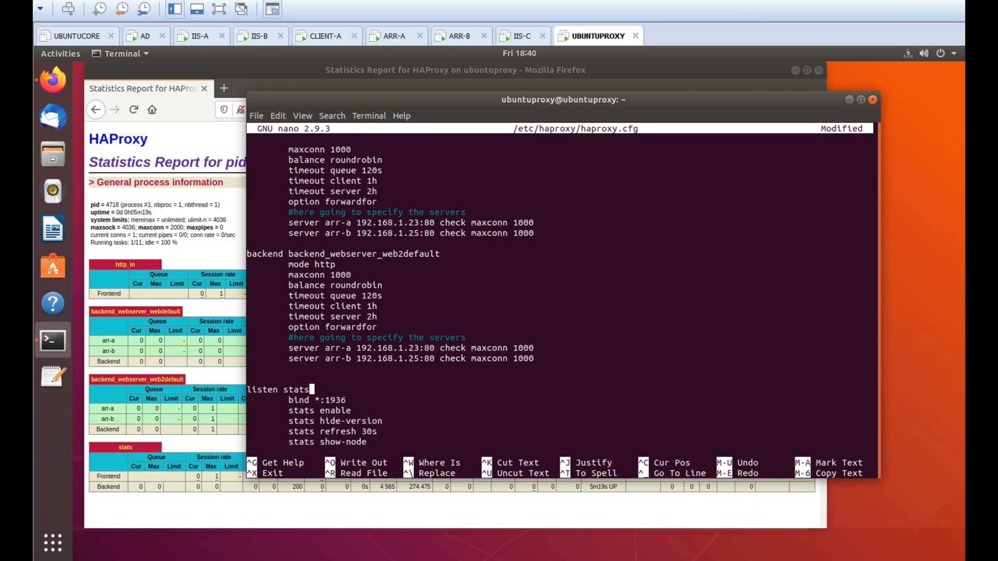
left_click_drag(535, 358, 248, 254)
right_click(274, 265)
left_click(301, 275)
key("Down")
key("Down")
key("Down")
key("Down")
key("Down")
key("Down")
key("Down")
key("Down")
key("Down")
key("Down")
key("Down")
key("Up")
key("Up")
key("Up")
key("Up")
key("Up")
key("Up")
key("Up")
key("Up")
key("Up")
key("Up")
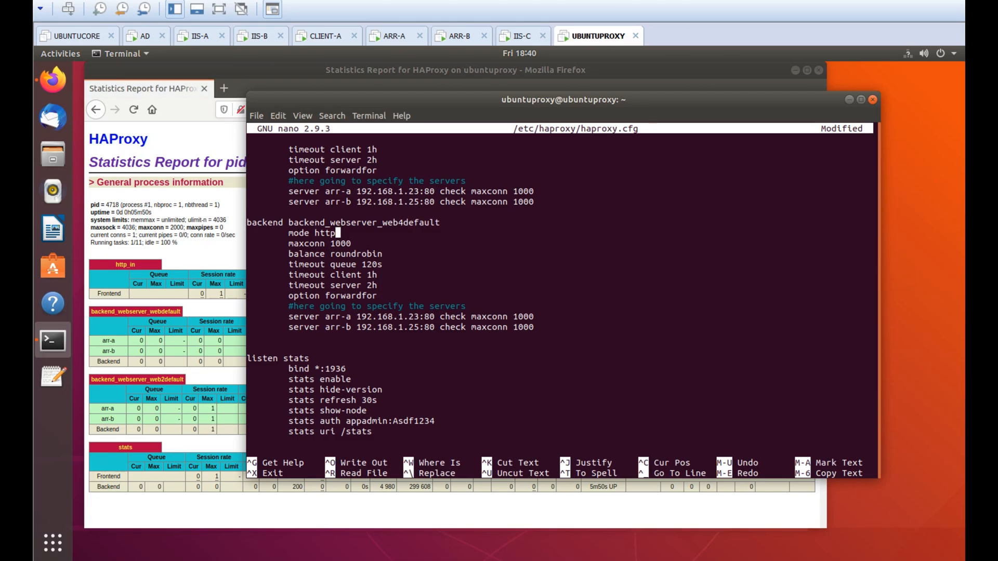
Save haproxy.cfg, restart HAProxy, and check the web4 backend on the stats page
key("ctrl+x")
key("y")
key("Return")
key("Up")
key("Up")
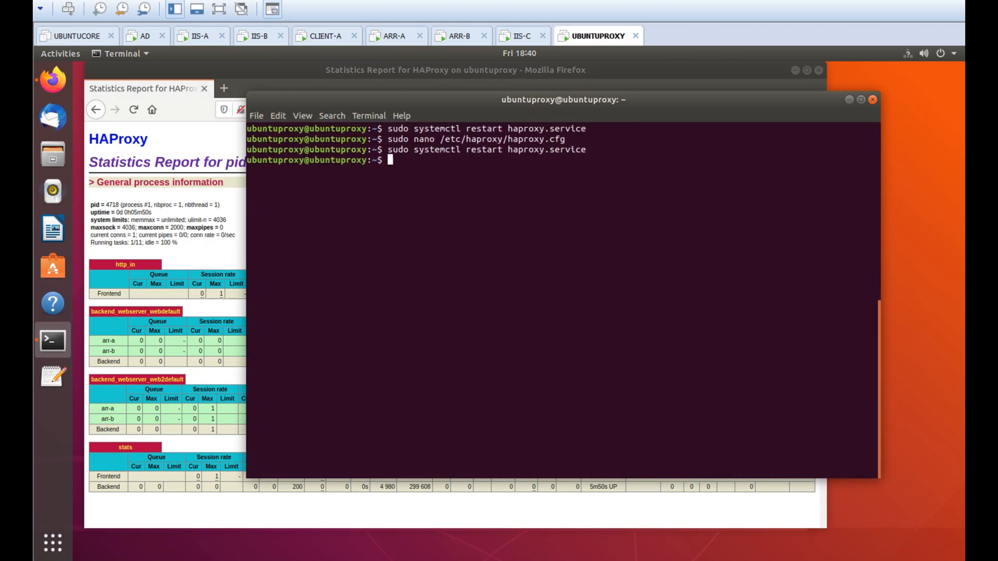
left_click(133, 110)
scroll(208, 291, "down", 3)
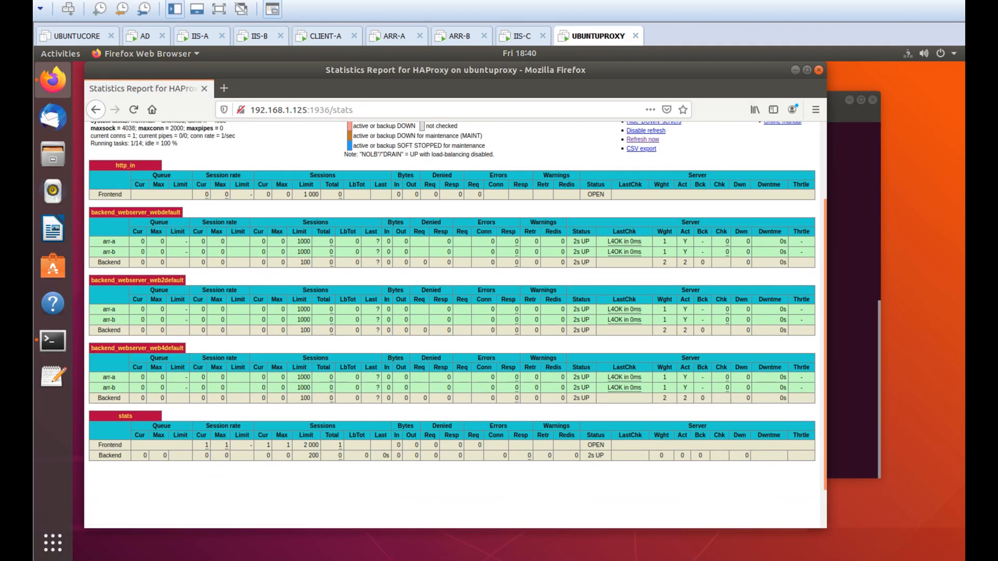
Change the web4 DNS A record's address ending to 12 and restart the DNS service
left_click(146, 36)
double_click(173, 118)
left_click(420, 266)
key("BackSpace")
key("BackSpace")
type("12")
left_click(619, 435)
left_click(494, 434)
right_click(58, 114)
mouse_move(181, 237)
left_click(332, 365)
Load web4.royonlab.local in a new Firefox tab on CLIENT-A
right_click(65, 115)
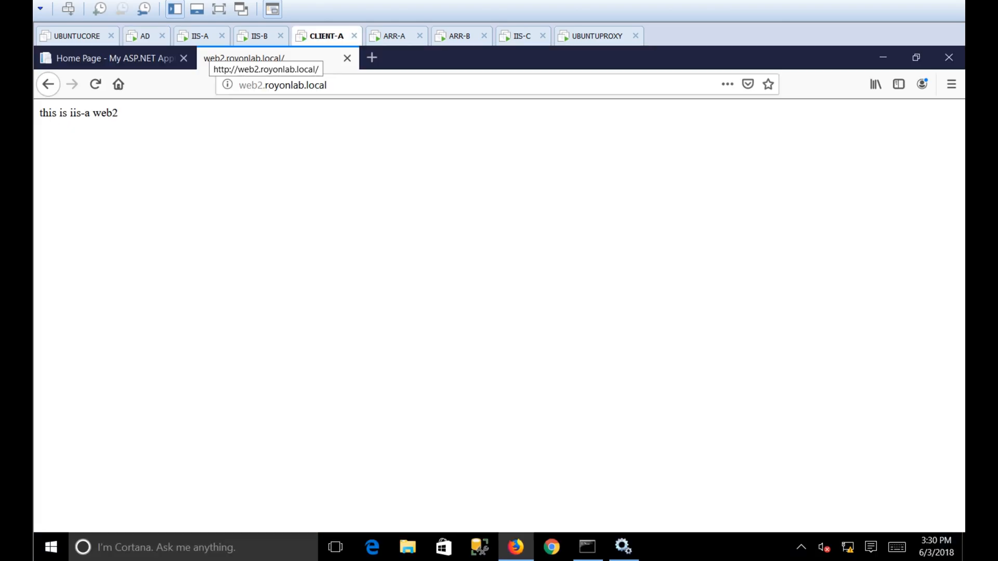
key("ctrl+t")
type("web4.royonlab.local")
key("Return")
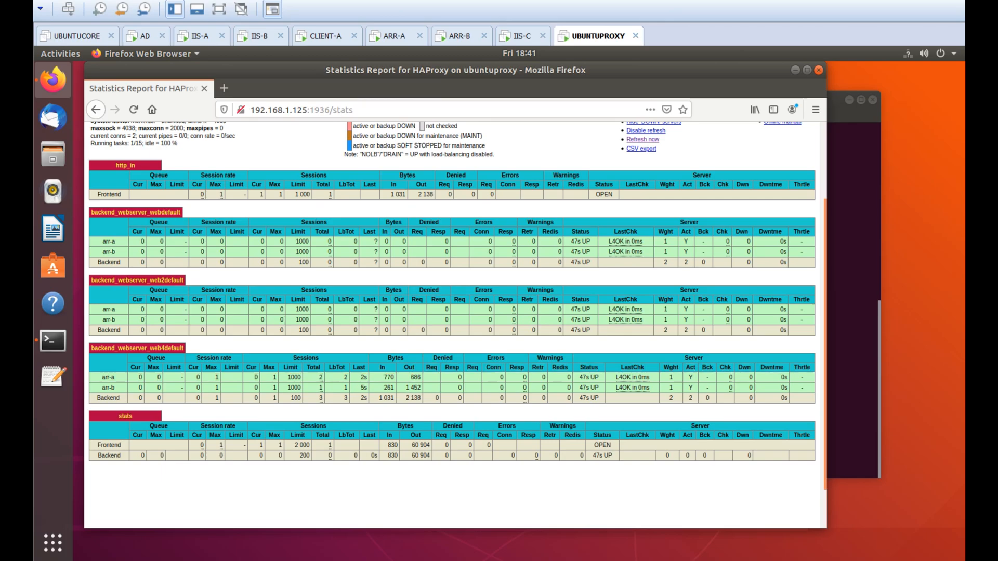
Add a 'Done....' line to the Notepad++ notes
key("alt+Tab")
key("Return")
type("Done....")
Locate the TestCorewebapp routing line and the web4 rule in haproxy.cfg
scroll(588, 223, "up", 4)
triple_click(588, 223)
scroll(588, 312, "down", 5)
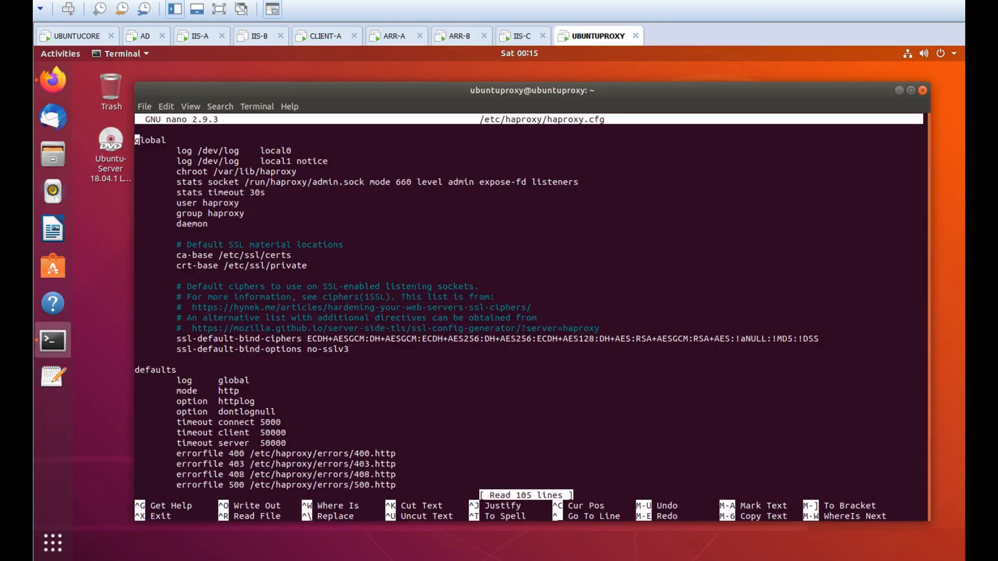
scroll(530, 312, "down", 15)
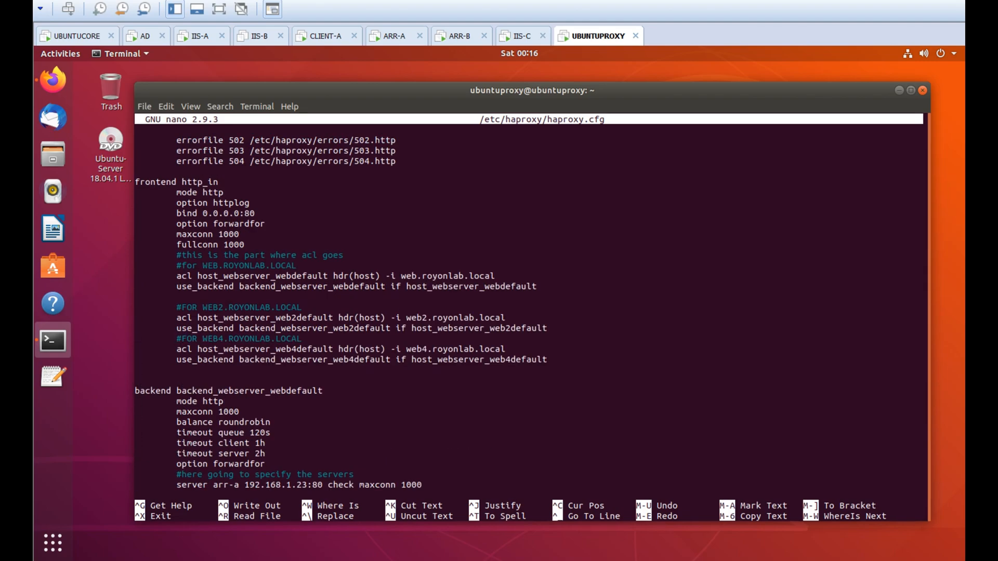
Duplicate the web4 routing lines and rename them to webTestCore for host testcorewebapp
left_click_drag(136, 369, 176, 333)
right_click(177, 333)
left_click(197, 371)
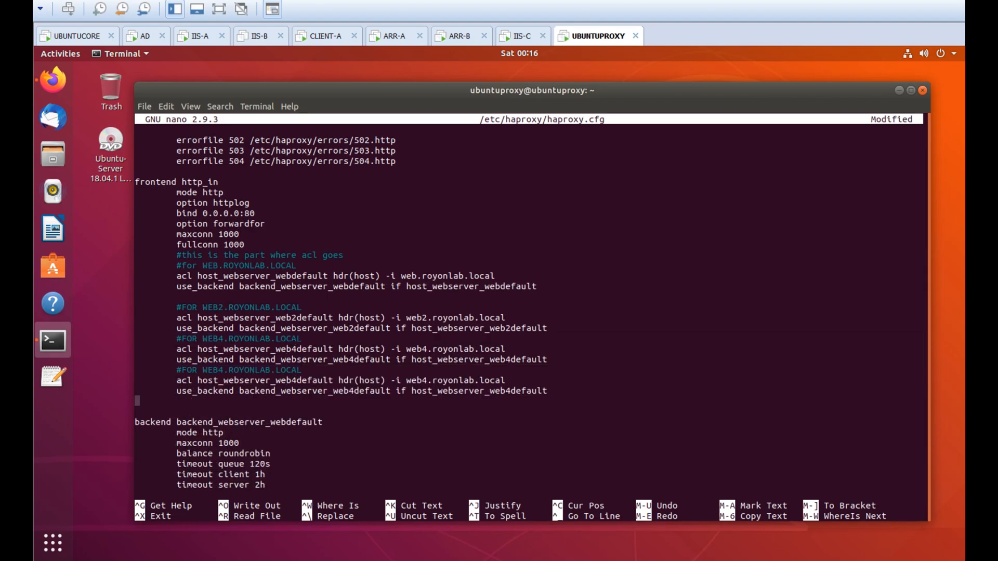
key("Left")
key("Left")
key("Left")
key("Left")
key("Left")
key("Left")
key("Left")
key("Left")
key("Left")
key("Left")
key("Left")
key("Left")
key("Left")
key("Left")
type("testcore")
key("BackSpace")
key("BackSpace")
key("BackSpace")
key("BackSpace")
key("BackSpace")
key("BackSpace")
key("BackSpace")
key("BackSpace")
type("TestCoreWebApp")
key("Down")
key("Right")
key("Right")
key("Right")
key("Right")
key("Right")
key("Right")
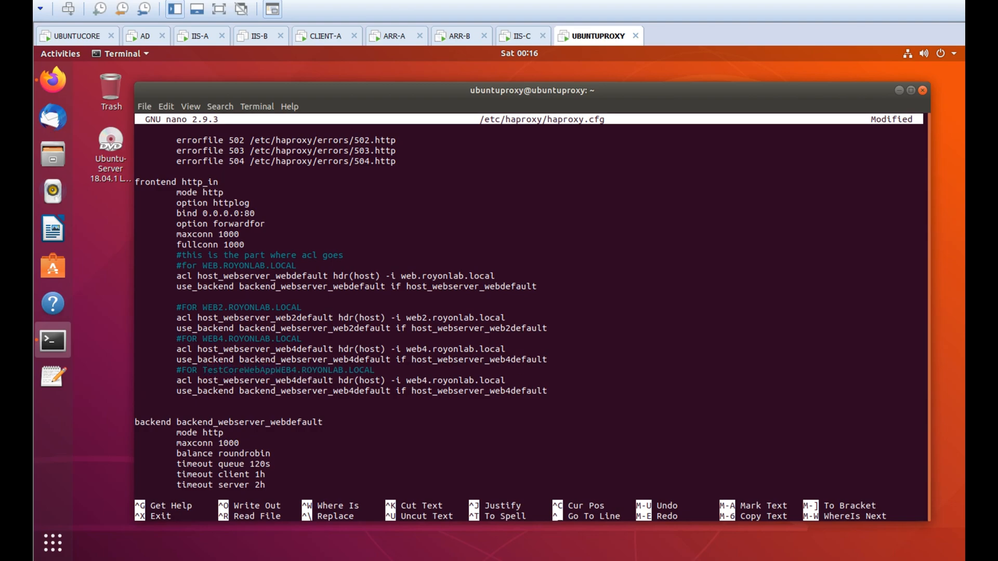
key("Delete")
type("TestCore")
key("Right")
key("Right")
key("Right")
key("Right")
key("Right")
key("Right")
key("Right")
key("Right")
key("Right")
key("Right")
key("Right")
key("Right")
key("Right")
key("Right")
key("Right")
key("Right")
key("Right")
key("Right")
key("Right")
key("Right")
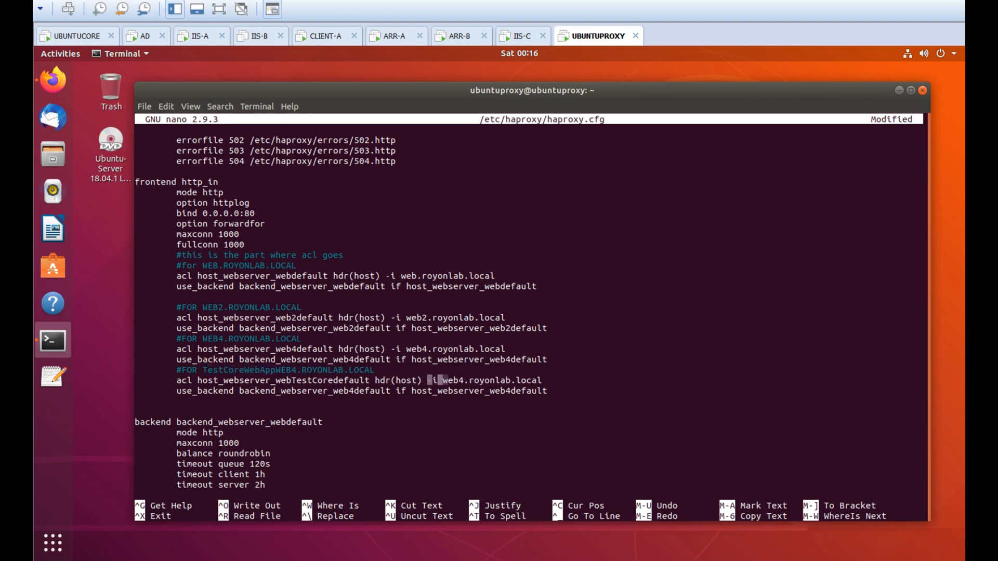
type("estCore")
key("BackSpace")
key("BackSpace")
key("BackSpace")
key("BackSpace")
key("BackSpace")
key("BackSpace")
key("BackSpace")
key("BackSpace")
key("BackSpace")
key("BackSpace")
key("BackSpace")
type("testcorewebapp")
key("Right")
key("Right")
key("Right")
key("Right")
key("Right")
key("Right")
key("Right")
key("Right")
key("Right")
key("Right")
key("Right")
key("Right")
key("Right")
key("Right")
key("Right")
key("Right")
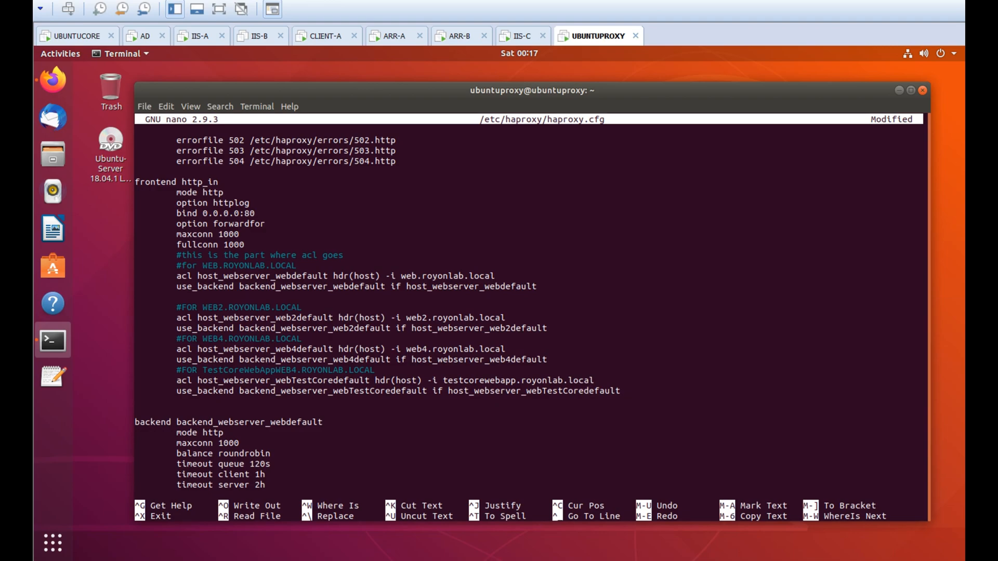
Duplicate the web4default backend as webTestCoredefault with a single server ubuntucore1
key("Down")
key("Down")
key("Down")
key("Down")
key("Down")
key("Down")
key("Down")
key("Down")
key("Down")
key("Down")
key("Down")
key("Down")
key("Down")
key("Down")
key("Down")
key("Down")
key("Down")
key("Down")
key("Down")
key("Down")
key("Return")
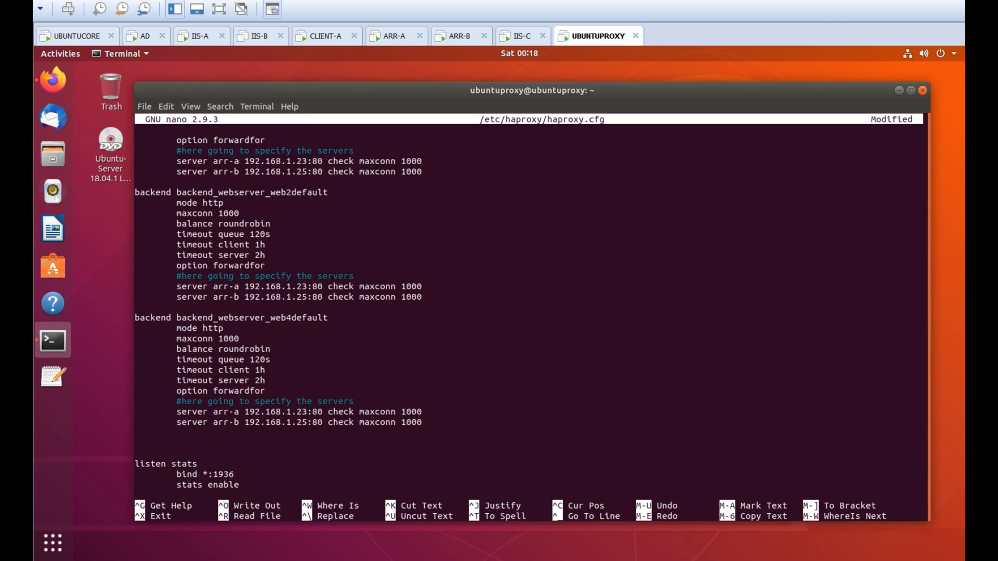
left_click_drag(137, 442, 140, 328)
right_click(140, 329)
left_click(166, 359)
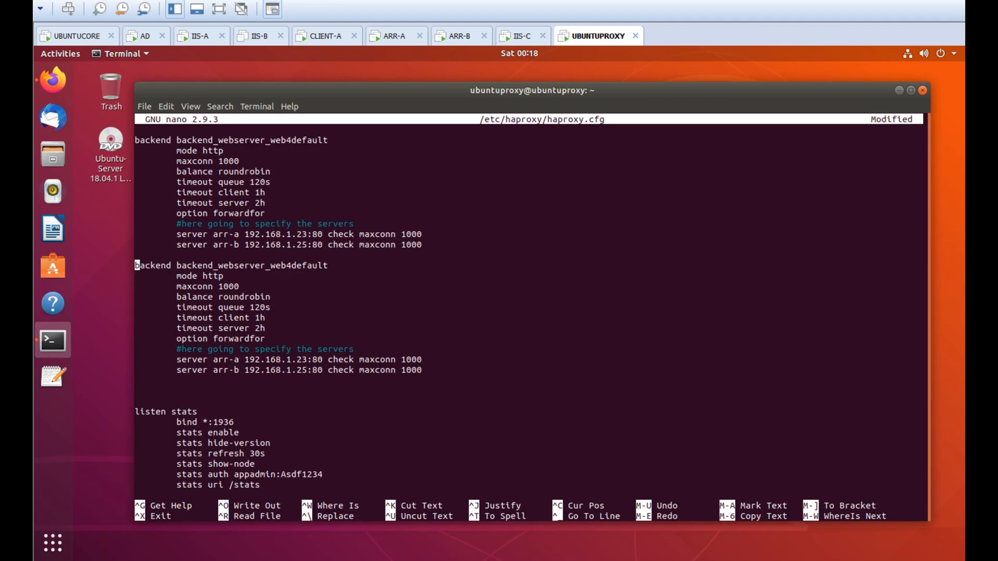
type("tCore")
key("Down")
key("Down")
key("Delete")
key("Delete")
key("Delete")
key("Delete")
key("Delete")
key("Delete")
key("Delete")
key("Delete")
key("Delete")
key("Delete")
key("Delete")
key("Delete")
key("Delete")
key("Delete")
key("Delete")
key("Delete")
key("Delete")
key("Delete")
key("Delete")
key("Delete")
key("Up")
key("Right")
key("Right")
key("Right")
key("Right")
key("Right")
key("Right")
key("Right")
key("Right")
key("Right")
key("Right")
key("Right")
key("Right")
key("Right")
key("Right")
key("Right")
key("Delete")
key("Delete")
key("Delete")
key("Delete")
key("Delete")
type("ubuntucore")
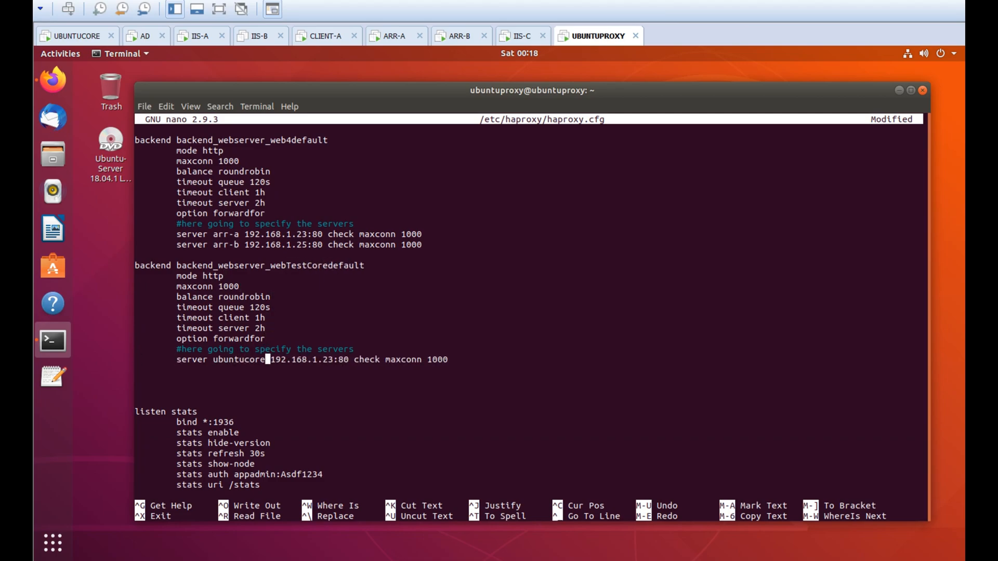
type("123")
key("Down")
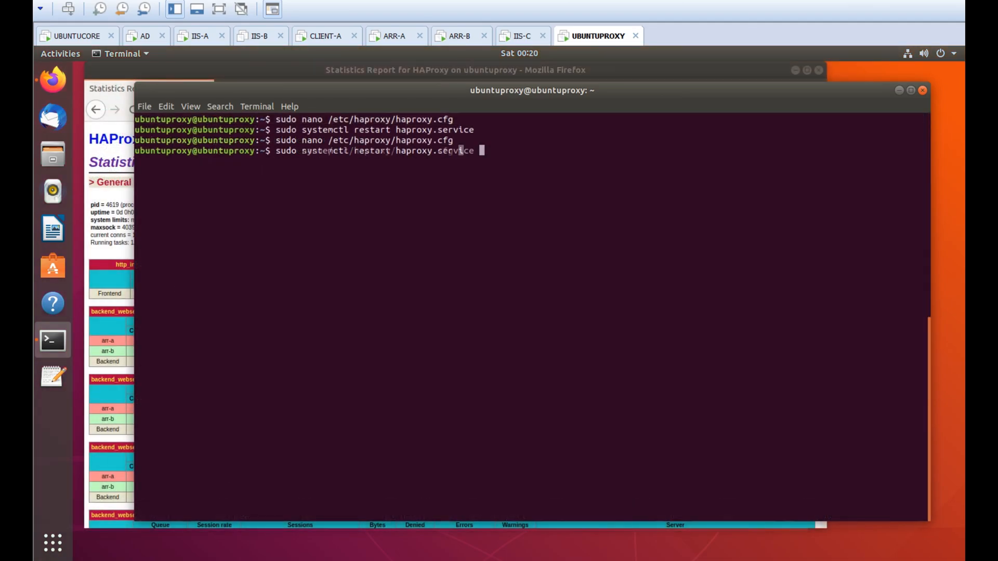
key("alt+Tab")
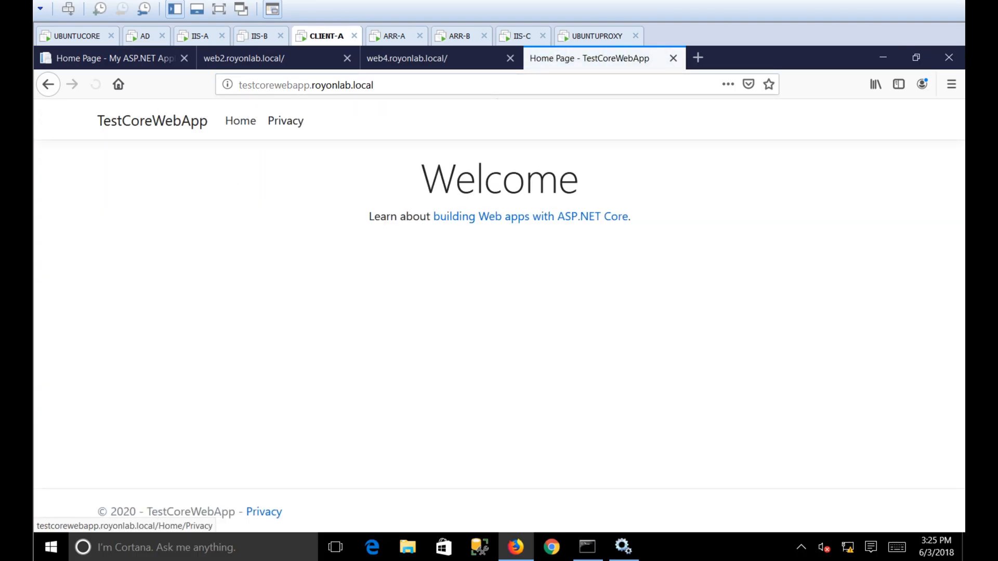
Open TestCoreWebApp's Privacy page, review the stats, and move the closing lines to the end of the notes
left_click(285, 120)
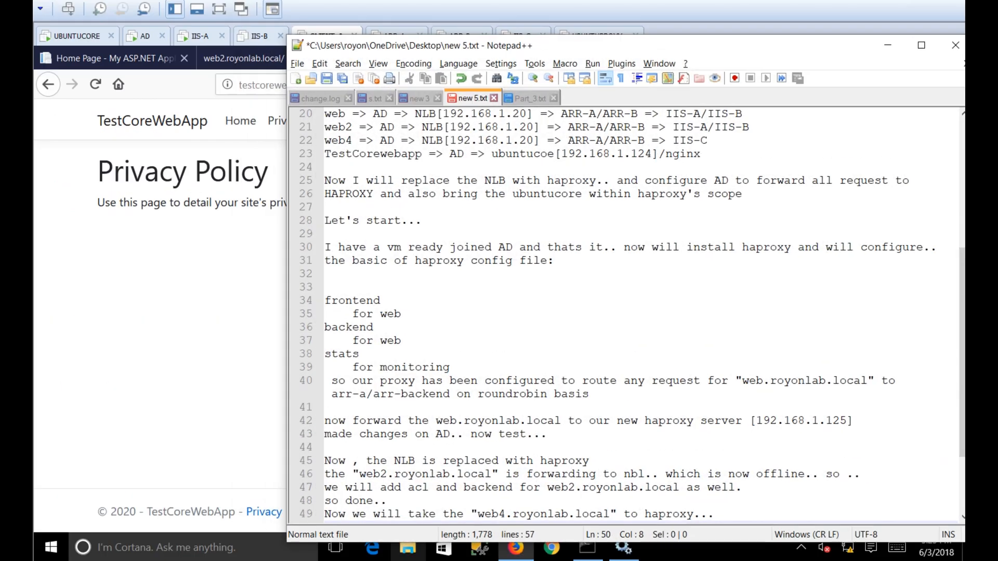
scroll(624, 312, "down", 2)
left_click(804, 447)
left_click(805, 461)
left_click_drag(349, 504, 326, 448)
key("ctrl+x")
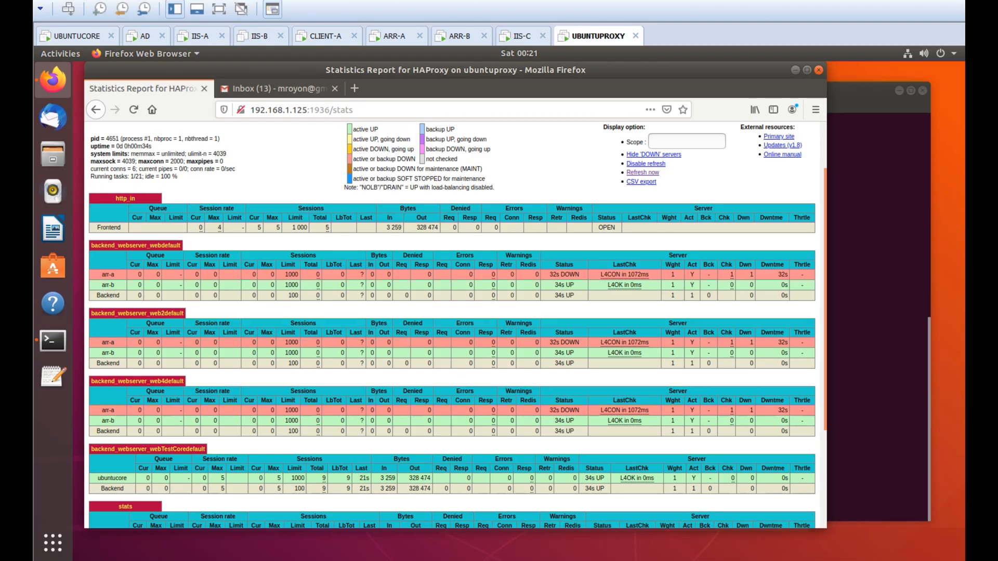
scroll(451, 325, "down", 3)
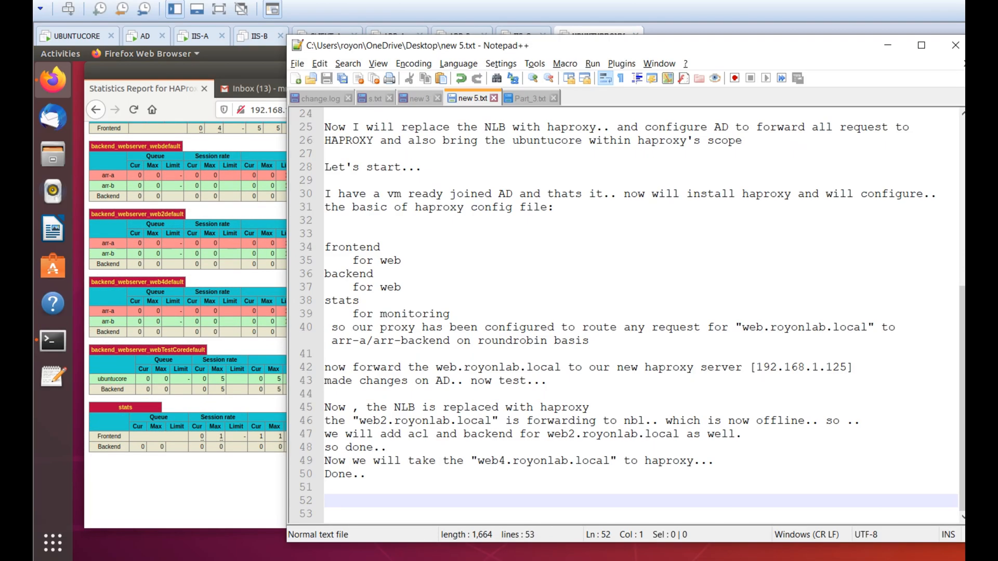
key("ctrl+v")
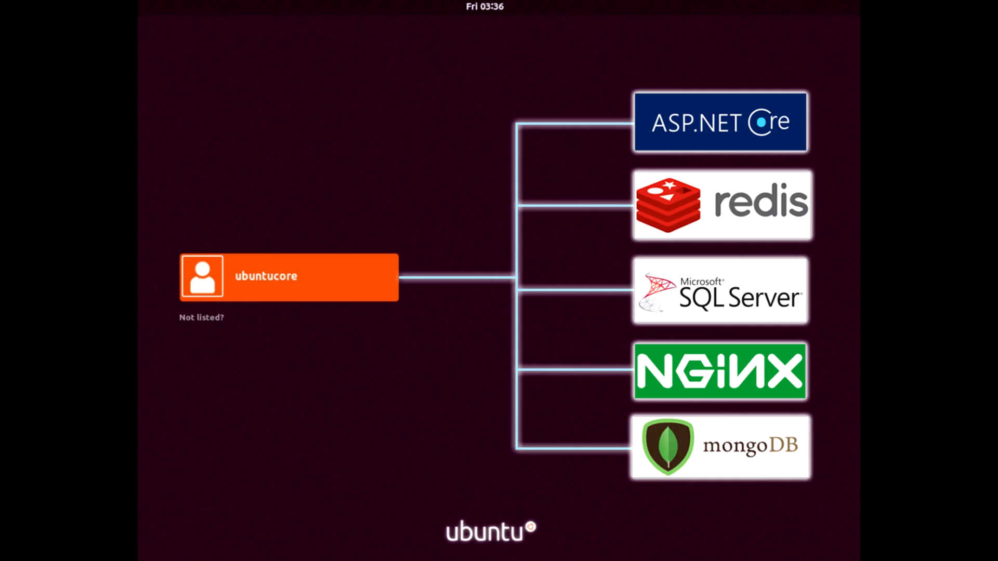